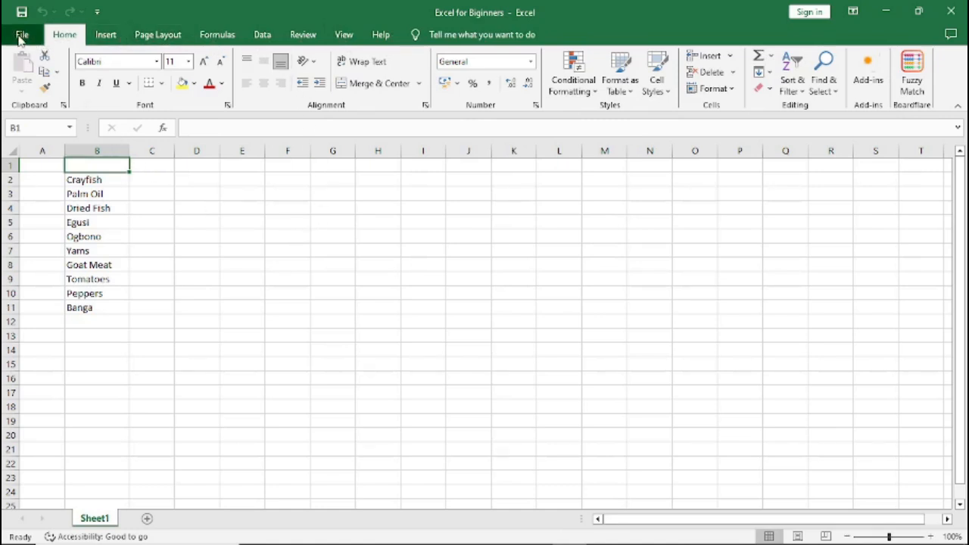
Examine the workbook's file options and the available insert, page layout, formula and data commands
click(21, 35)
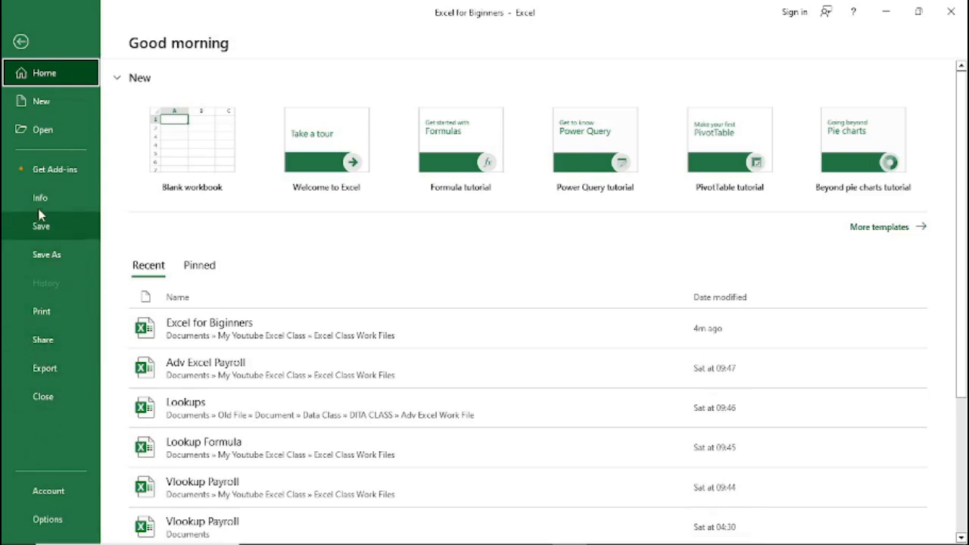
click(21, 43)
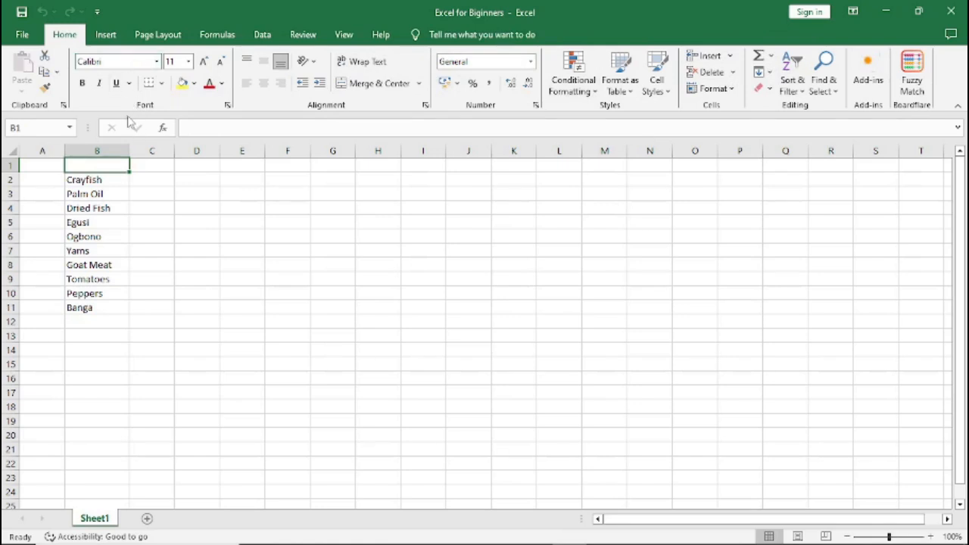
click(76, 180)
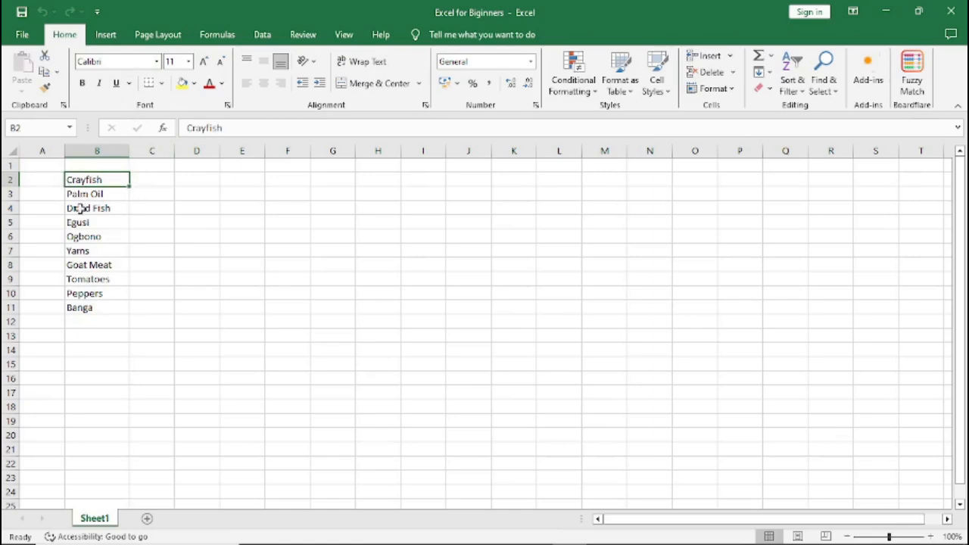
click(193, 197)
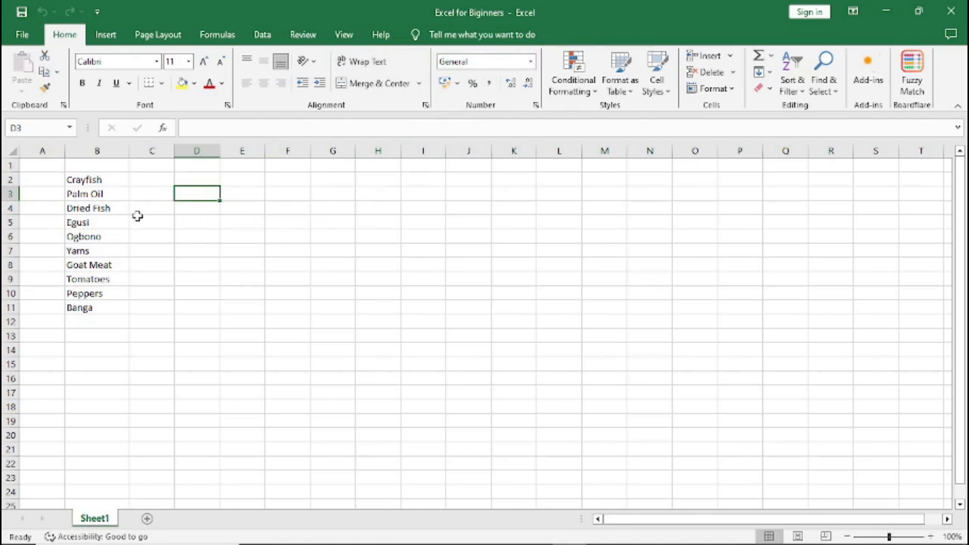
click(225, 194)
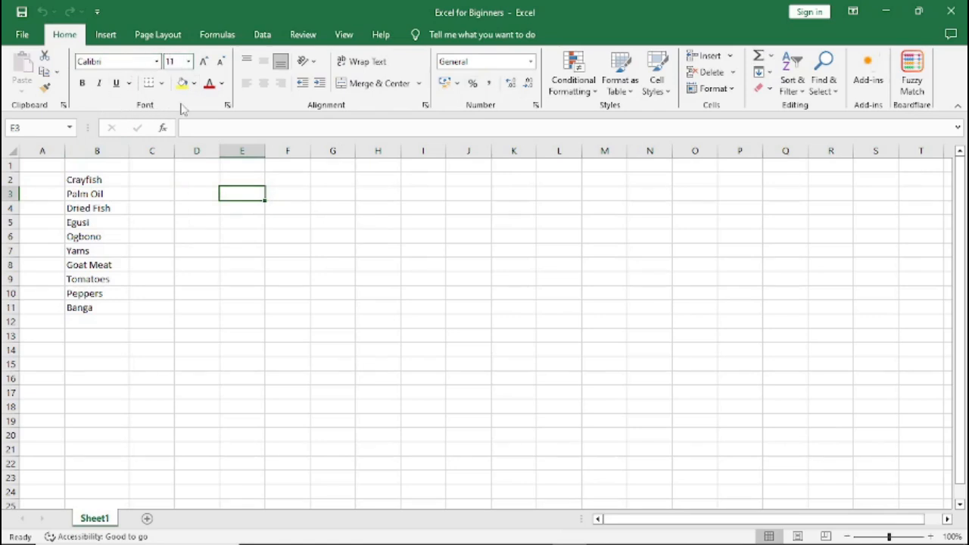
click(224, 250)
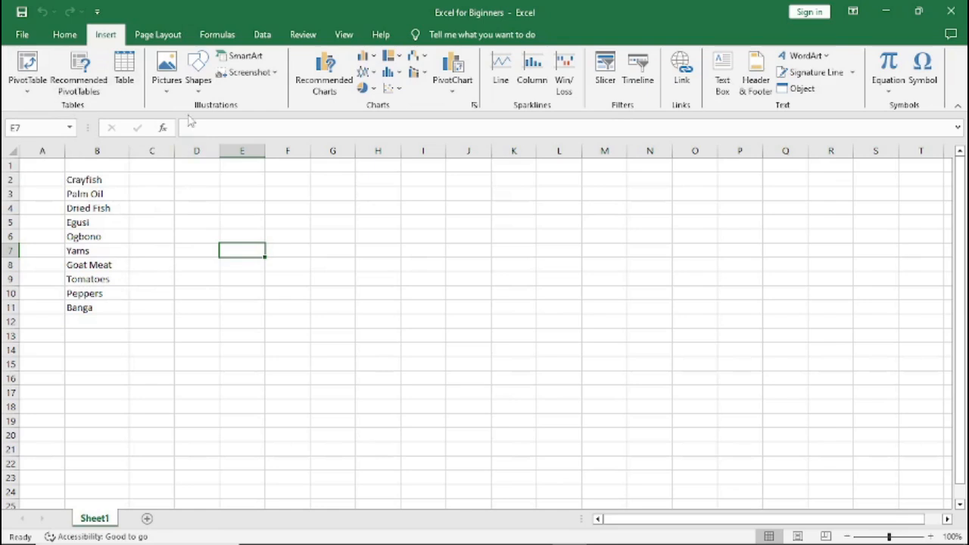
click(202, 206)
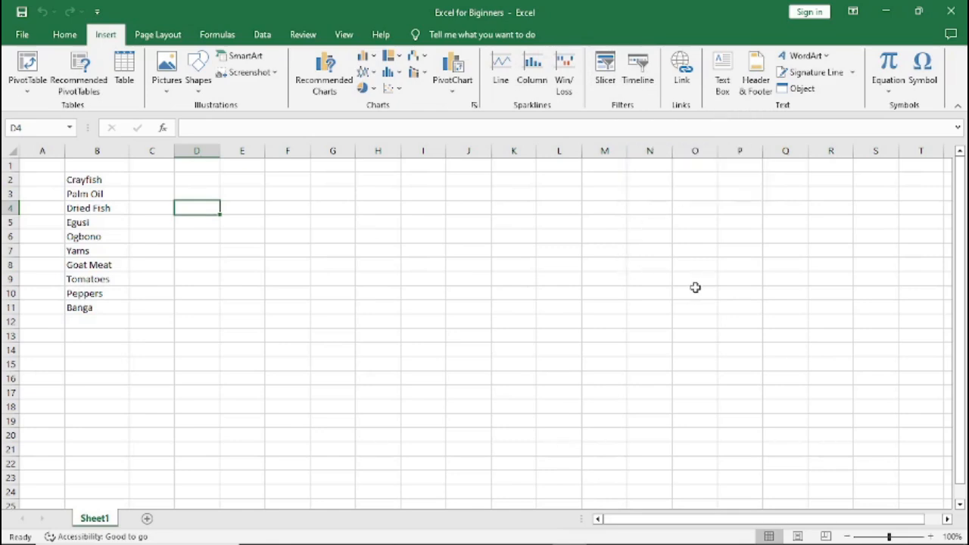
click(149, 38)
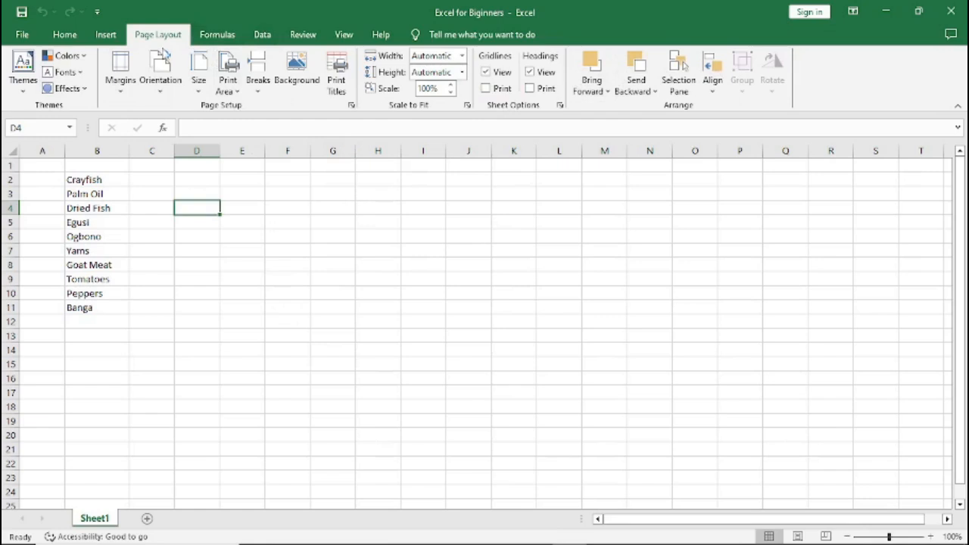
click(215, 36)
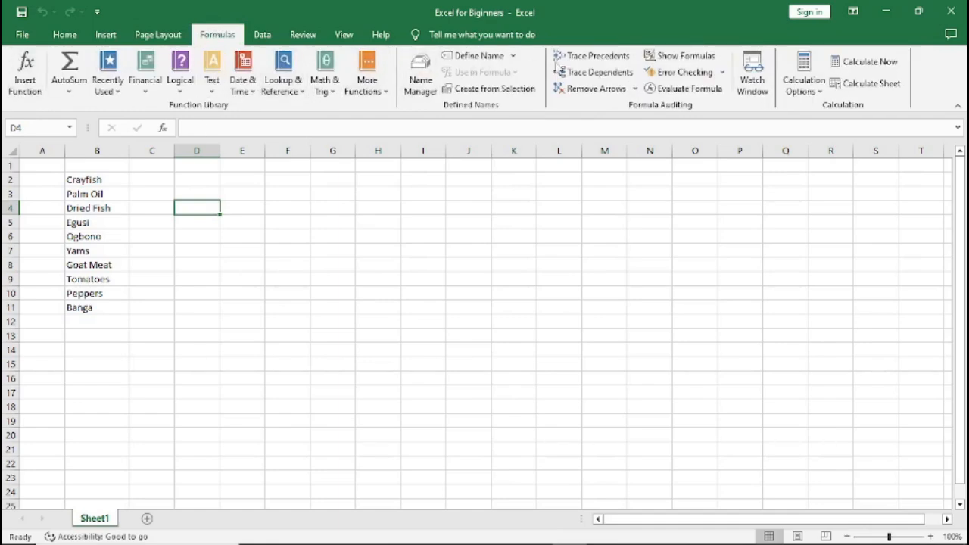
click(265, 37)
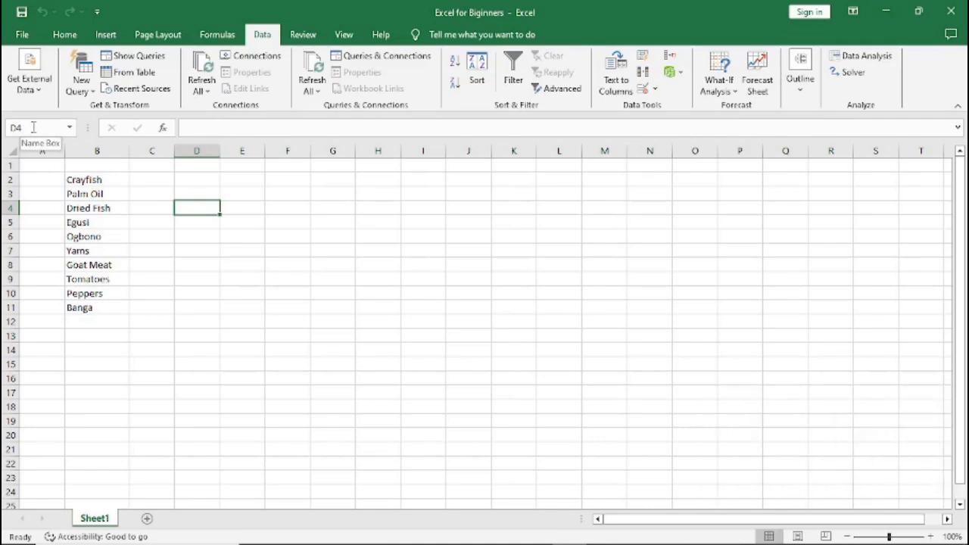
Select several individual empty cells around the sheet, ending on C5, to examine their cell references
click(261, 210)
click(289, 253)
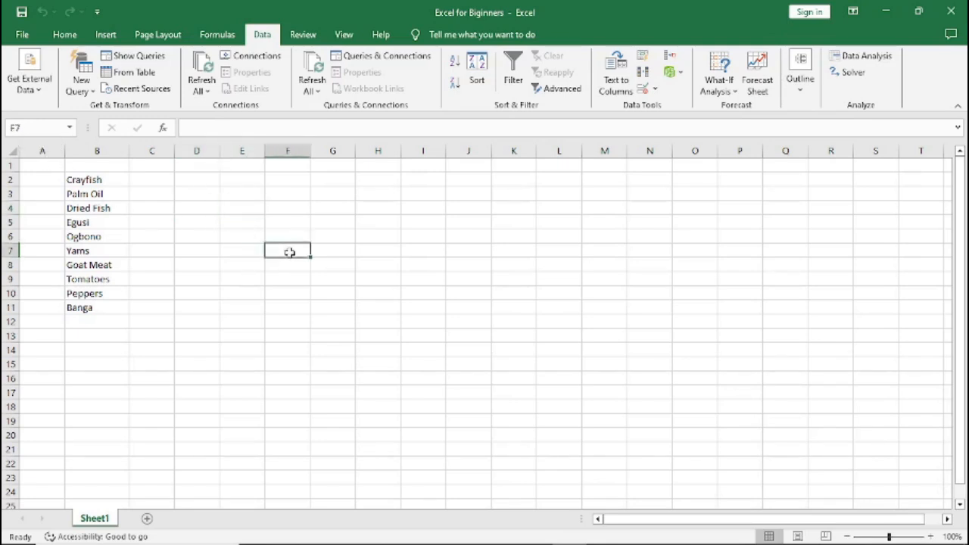
click(368, 239)
click(329, 290)
click(201, 267)
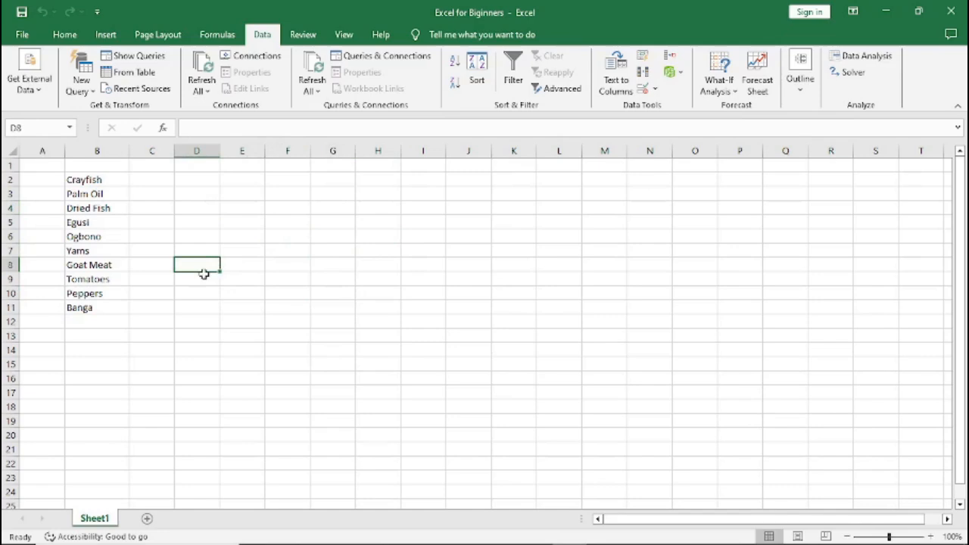
click(205, 318)
click(183, 236)
click(147, 225)
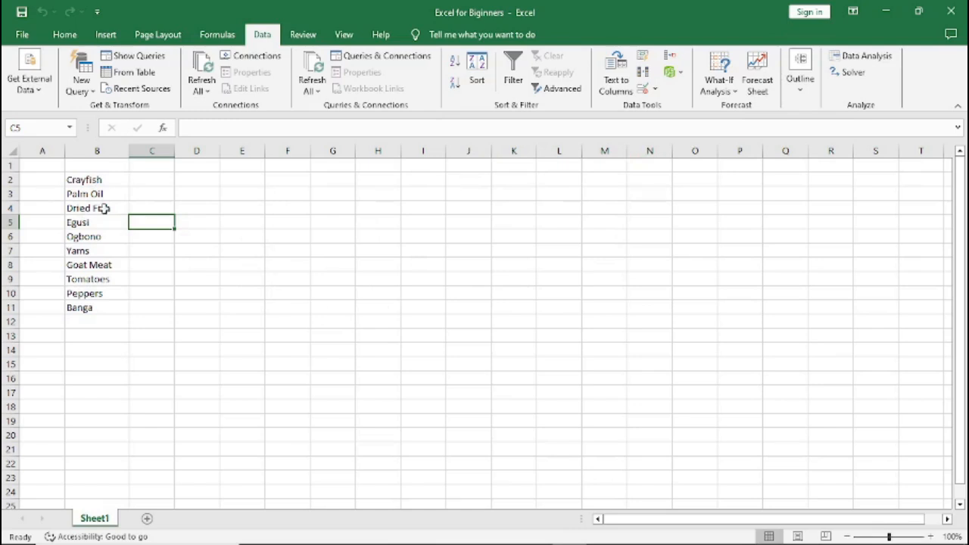
Select entire rows 1 and 4 and entire columns C and D in turn to examine the sheet's layout
click(5, 165)
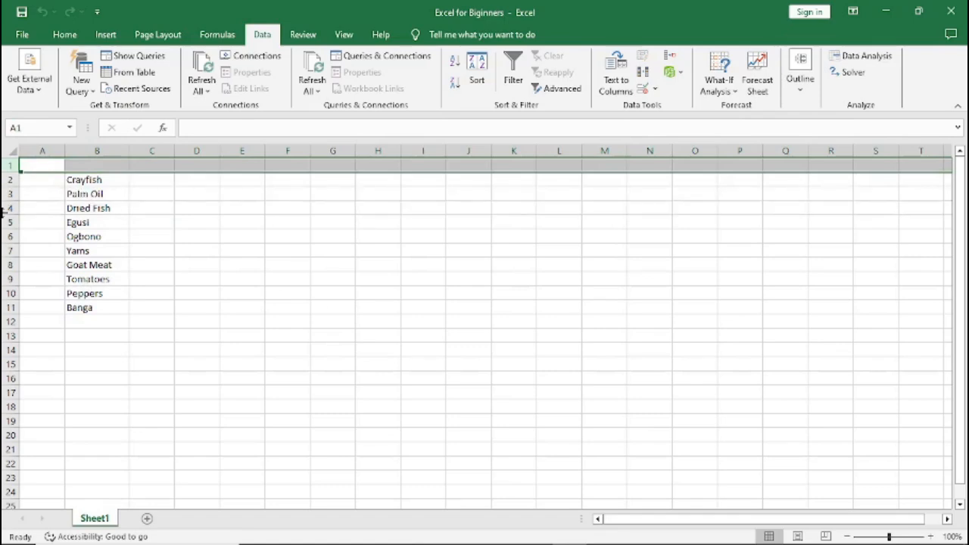
click(6, 207)
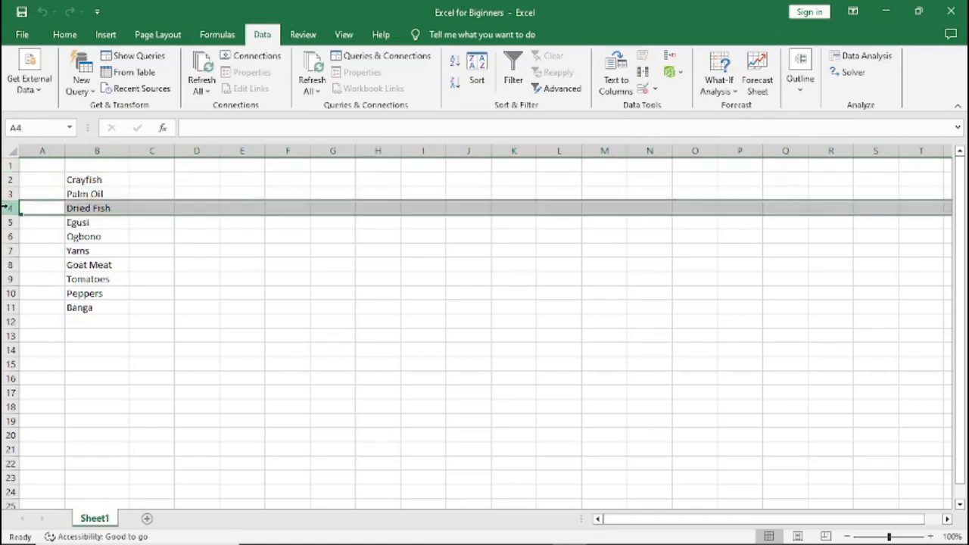
click(145, 149)
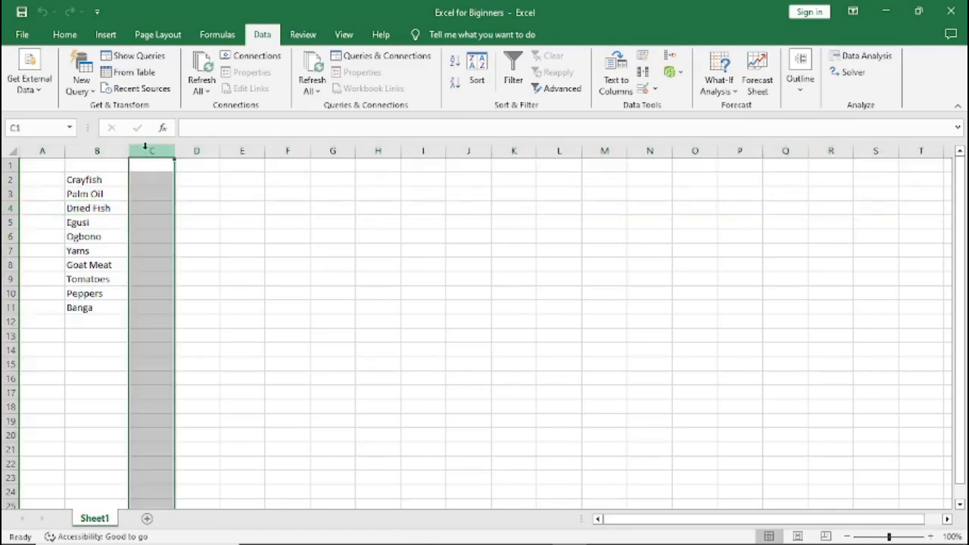
click(203, 150)
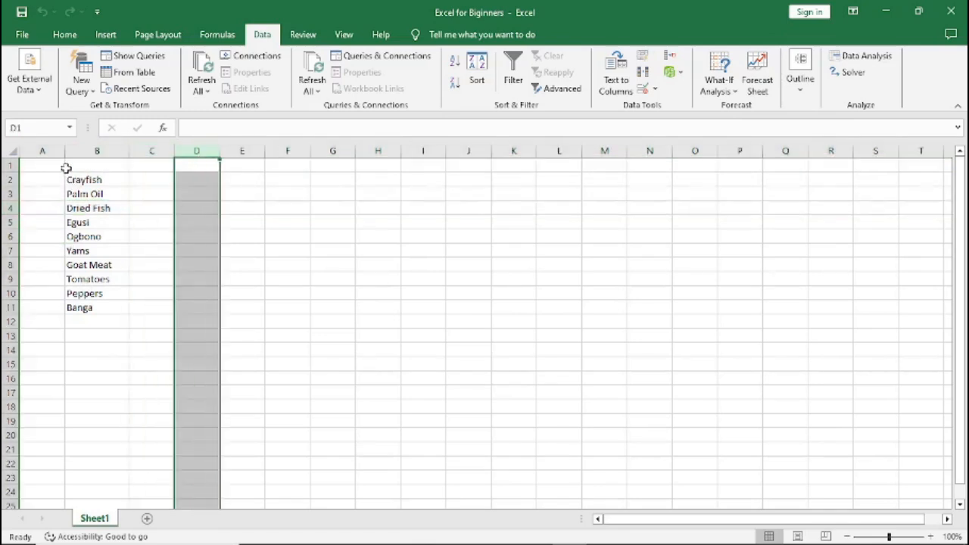
click(280, 237)
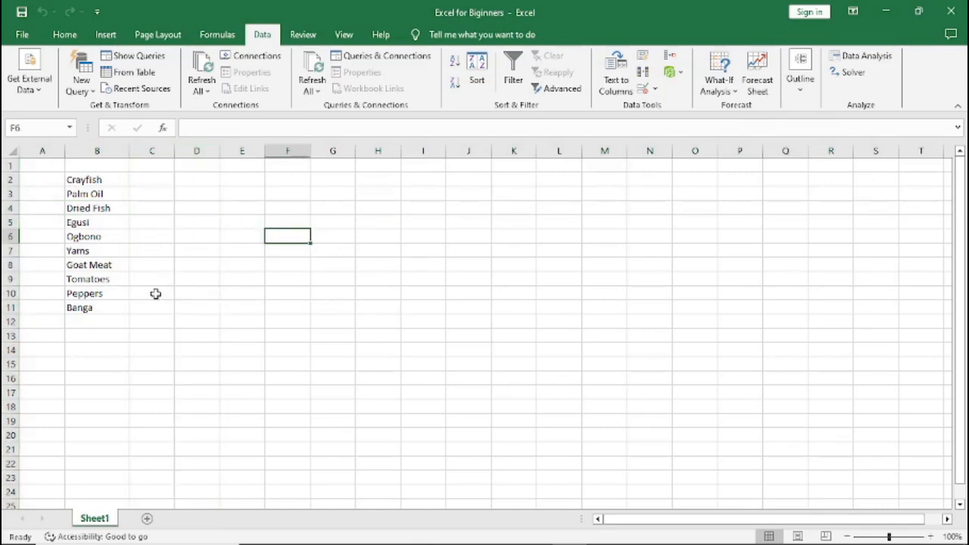
Select the range A1:R24 and individual cells such as A1, C2 and F4 to examine the sheet's gridlines
click(36, 168)
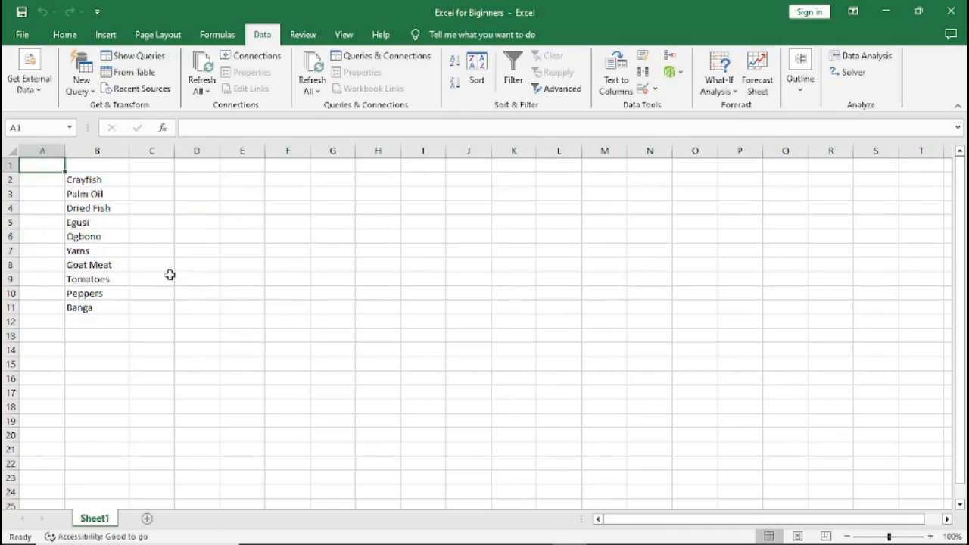
drag(36, 165, 817, 485)
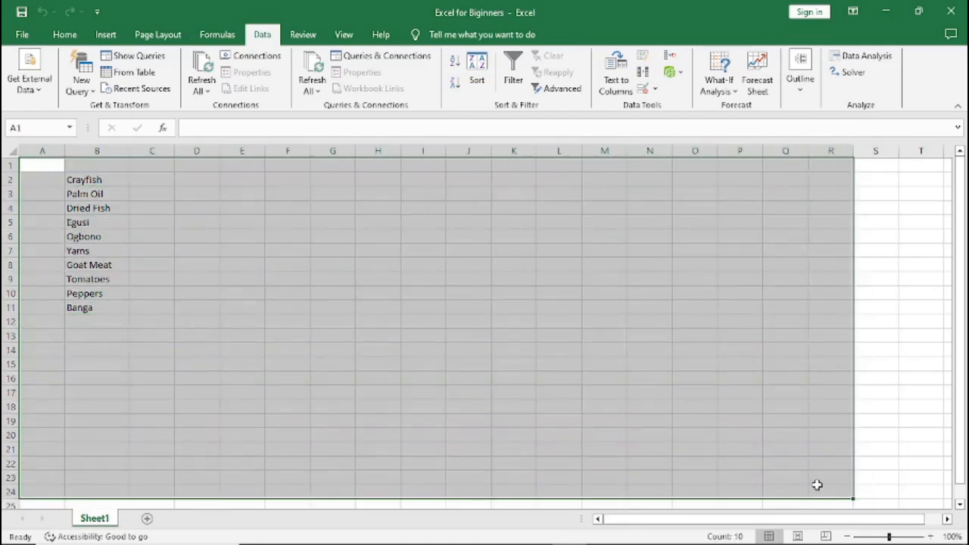
click(33, 164)
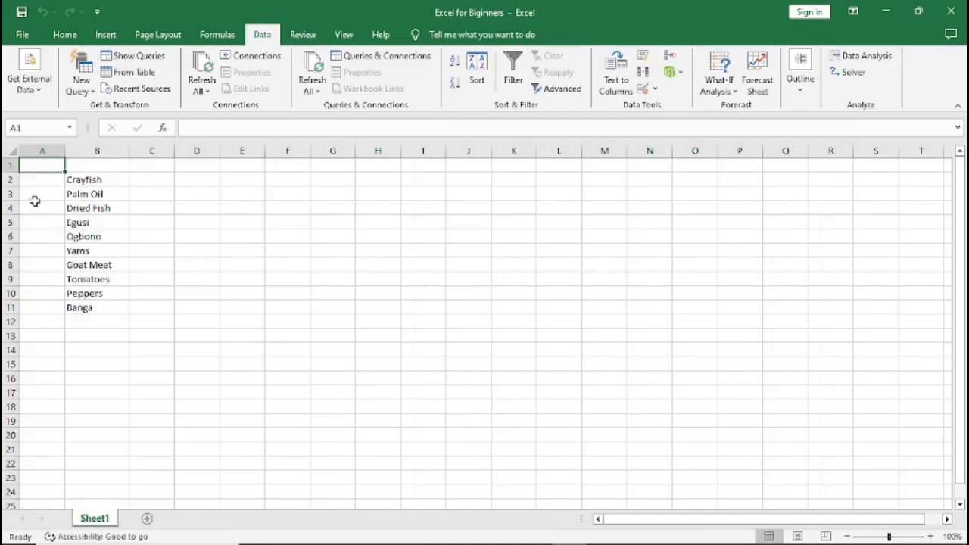
click(165, 176)
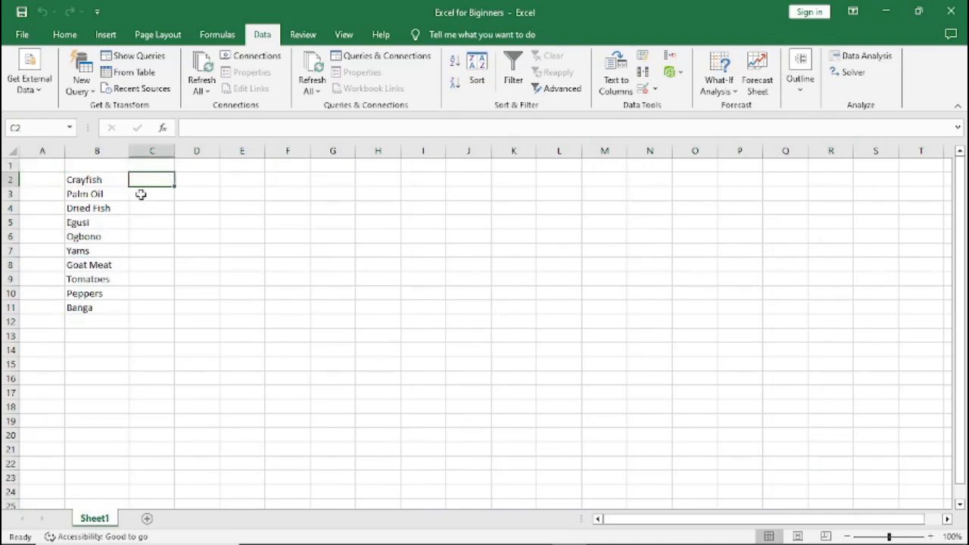
click(41, 167)
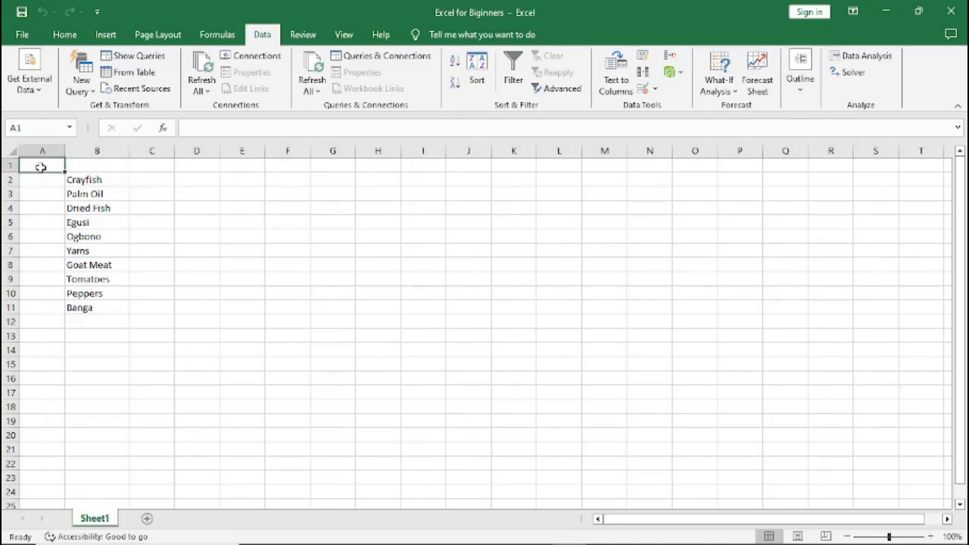
click(266, 195)
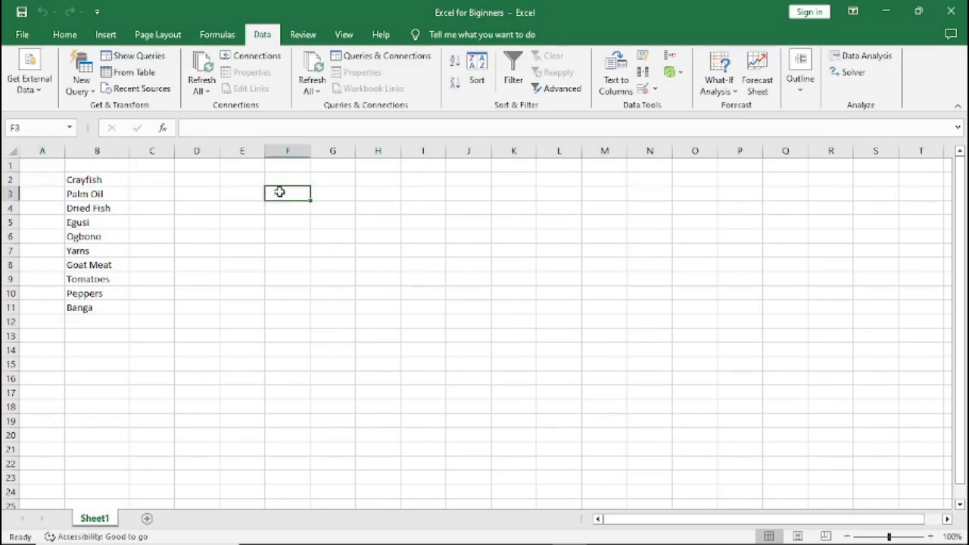
click(280, 210)
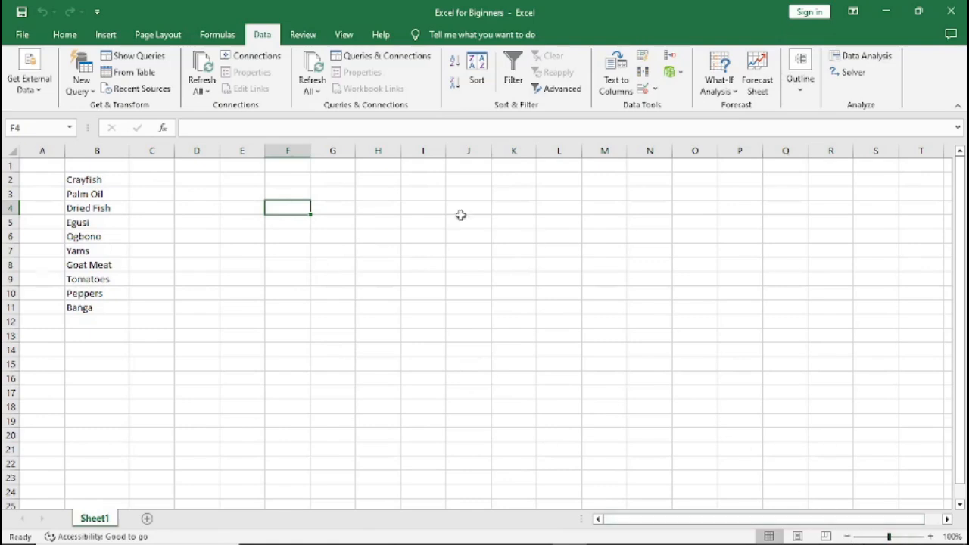
Apply all borders to the range A1:J15 around the food item list
click(931, 537)
click(931, 536)
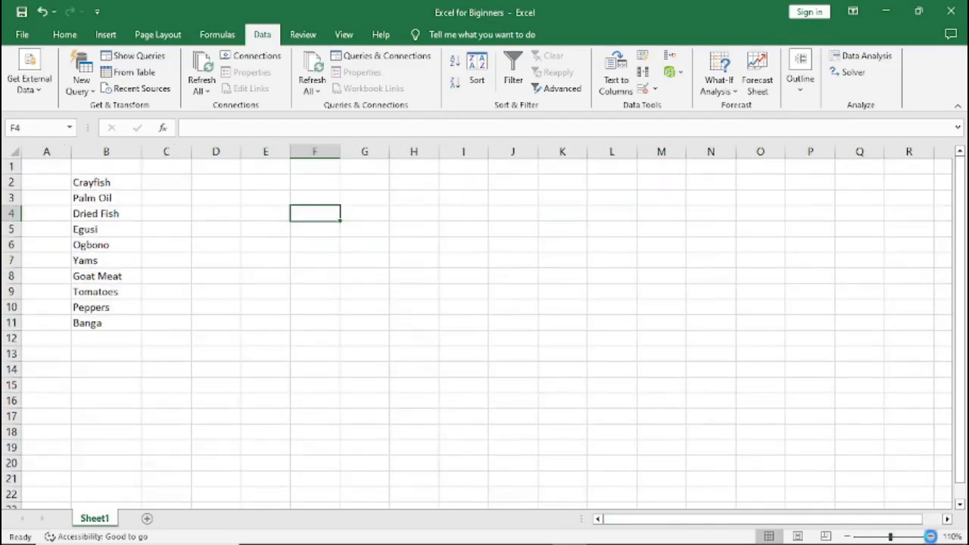
click(931, 537)
click(930, 536)
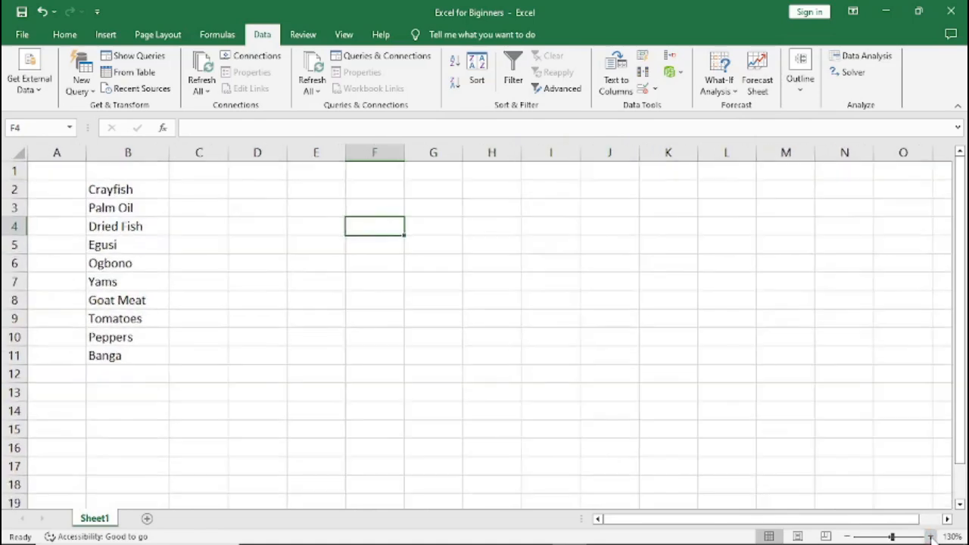
click(931, 536)
click(930, 537)
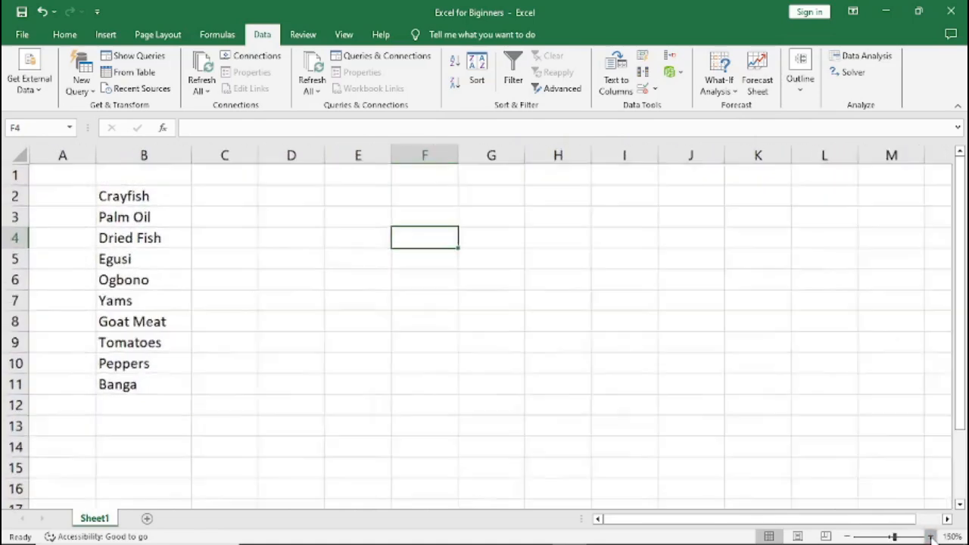
click(931, 537)
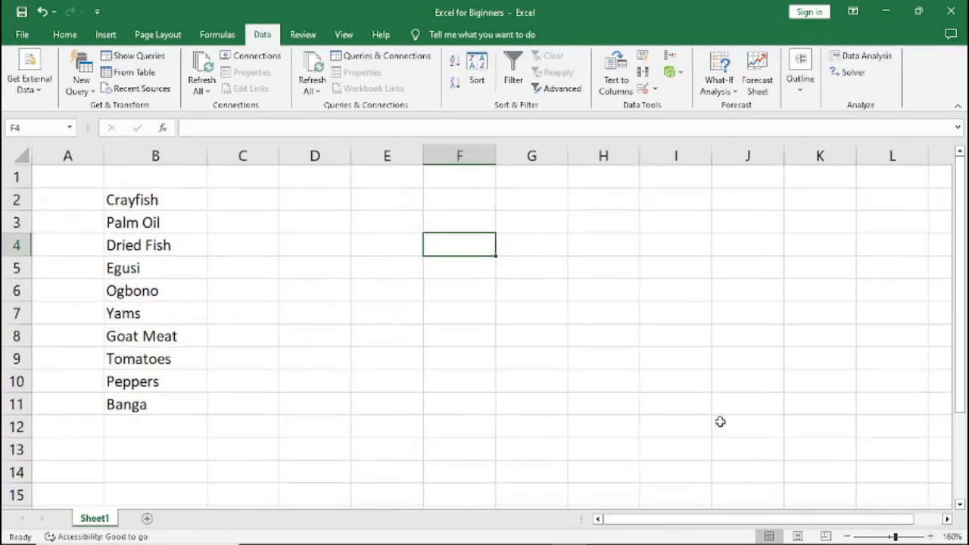
drag(57, 177, 735, 499)
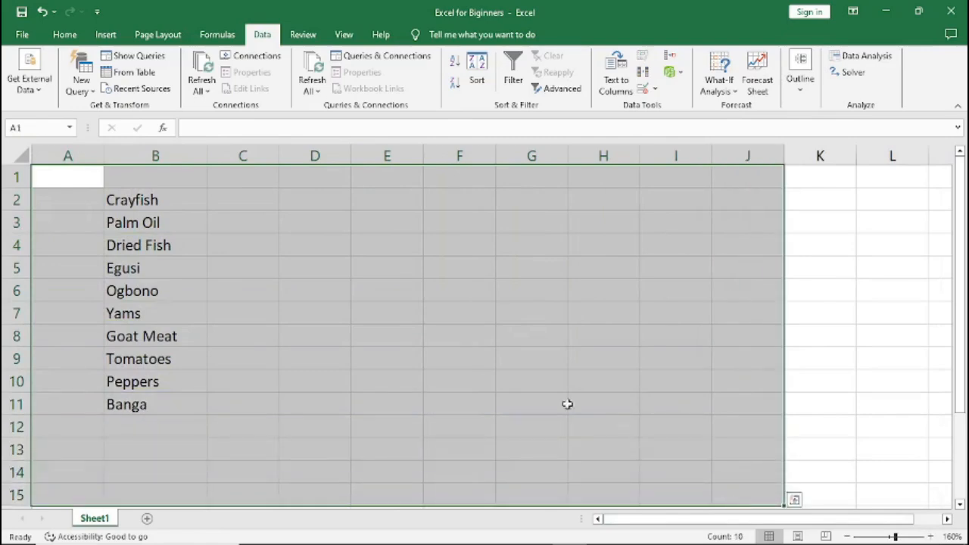
right_click(335, 268)
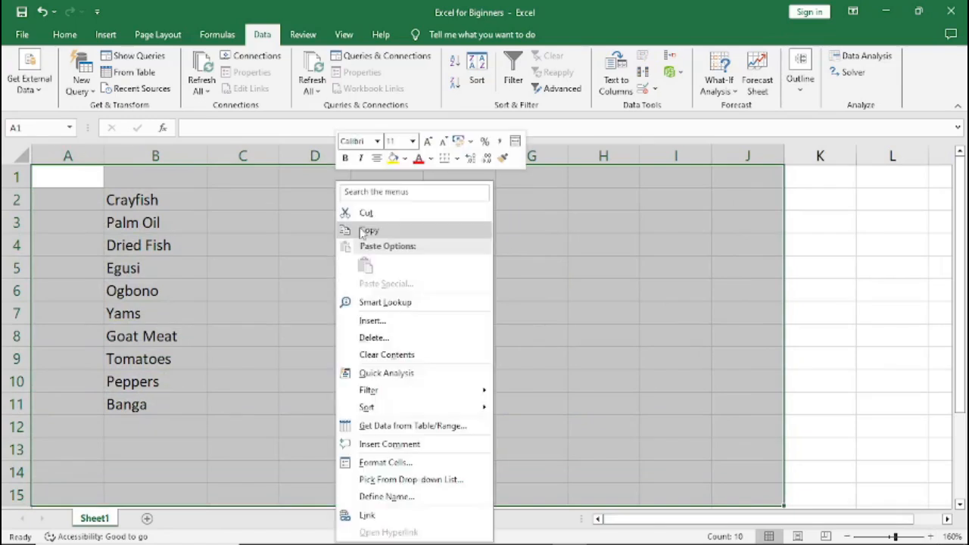
click(457, 159)
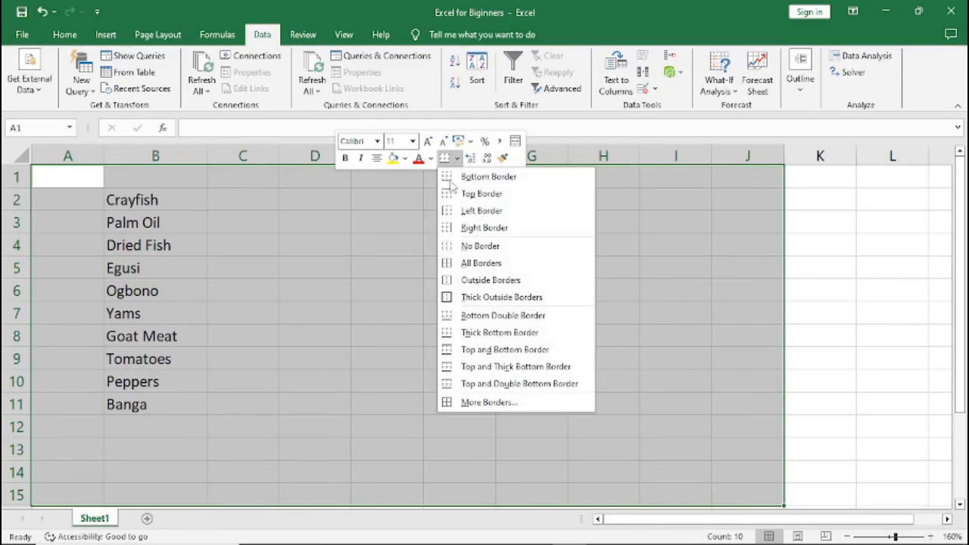
click(447, 265)
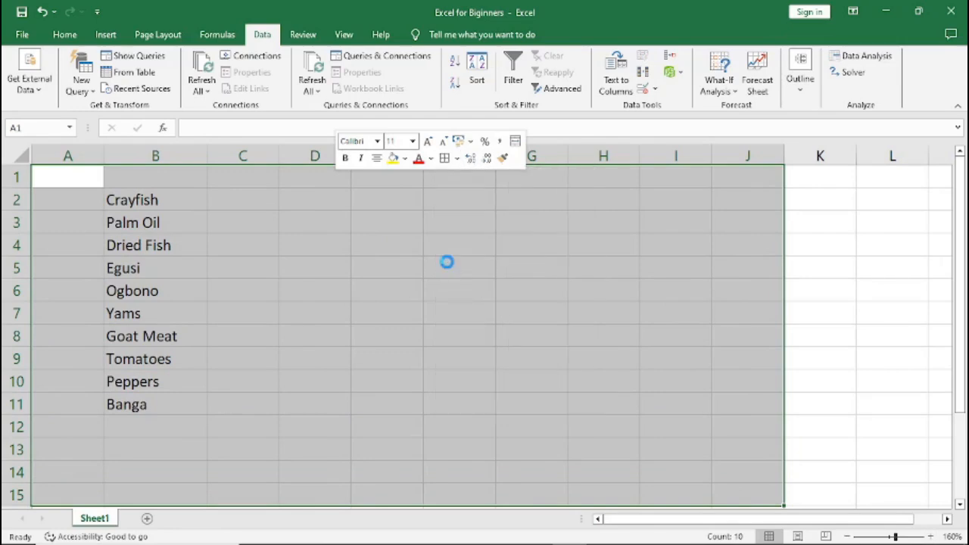
click(267, 277)
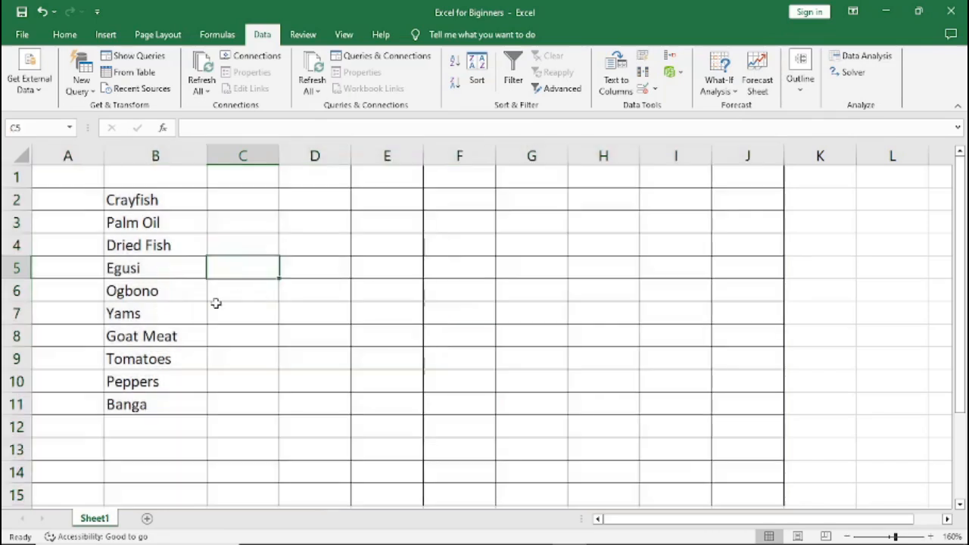
click(228, 200)
click(302, 199)
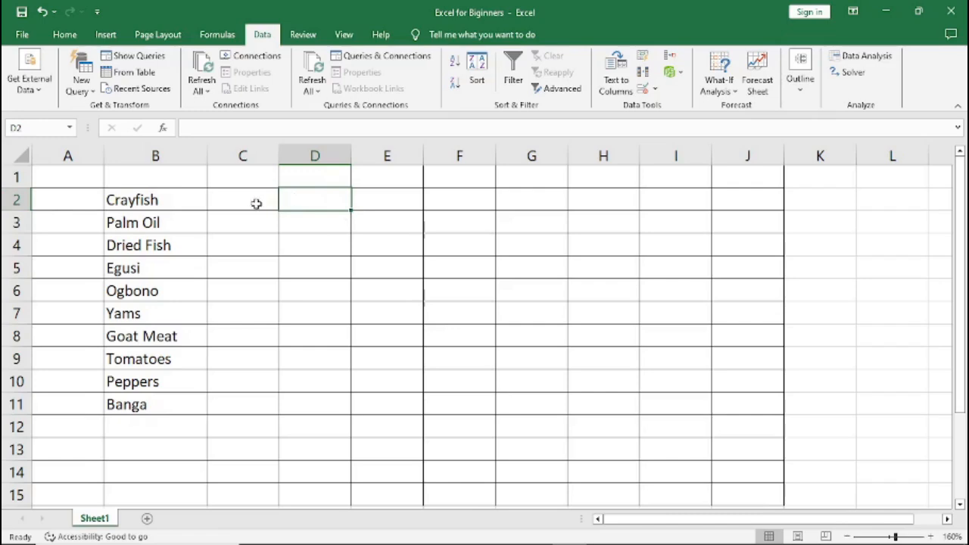
Select cells E2, C2, D2, C3 and D8 individually to examine how each cell reference combines column and row
click(387, 196)
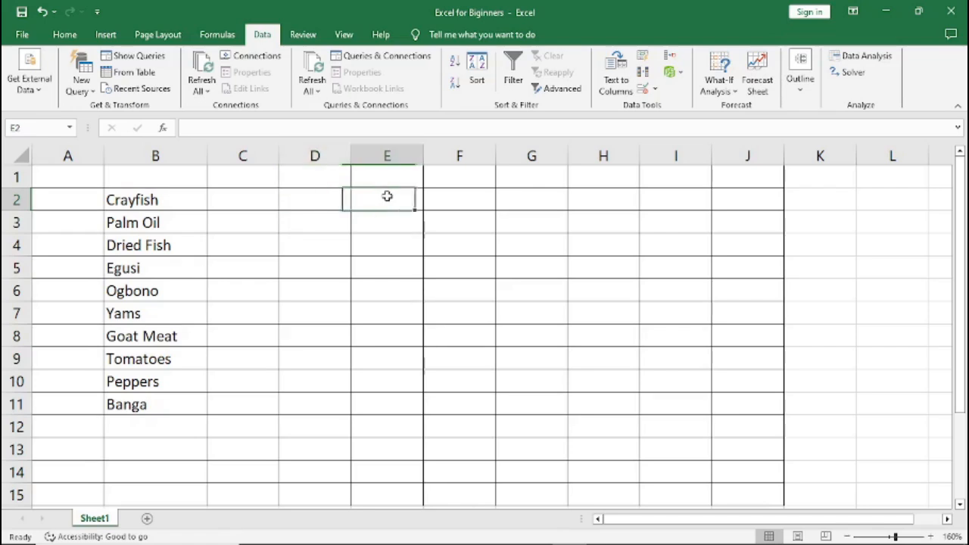
click(232, 202)
click(313, 199)
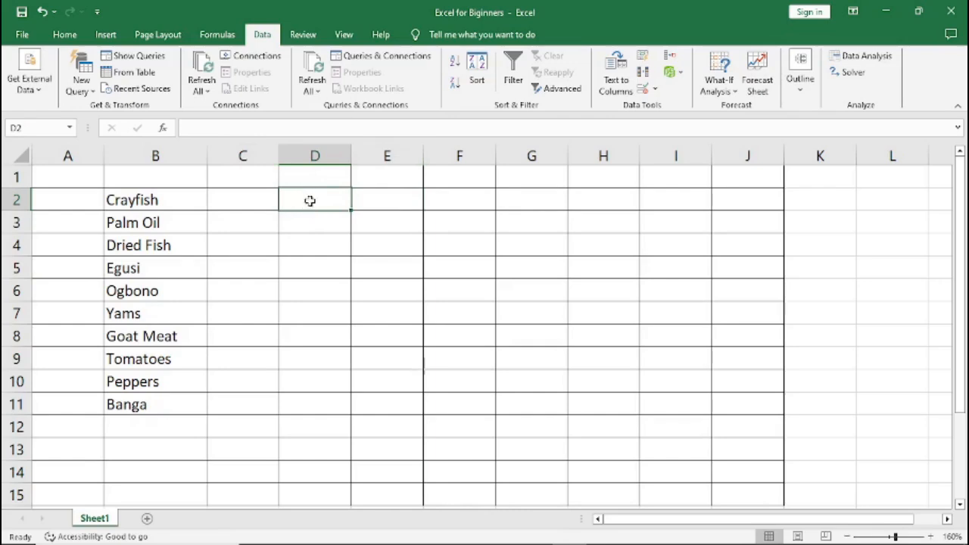
click(226, 198)
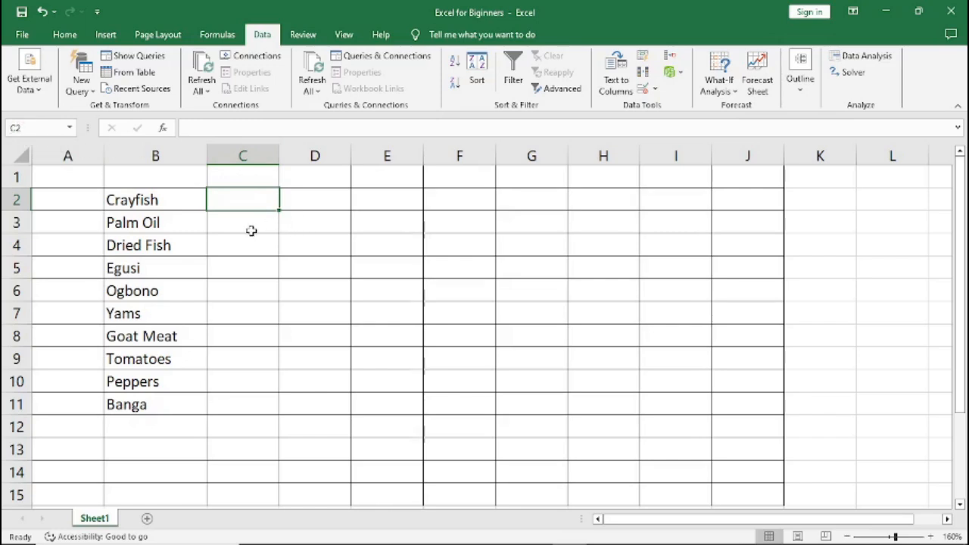
click(252, 230)
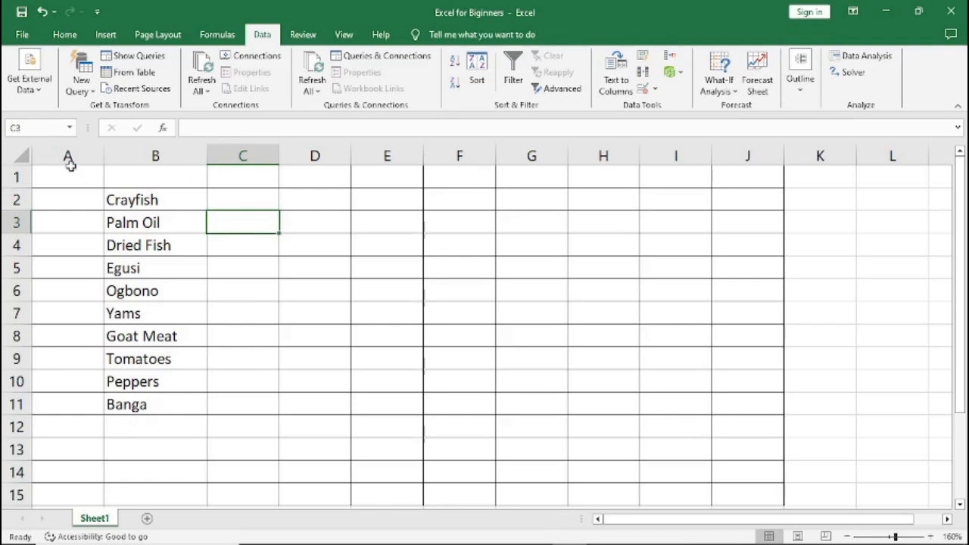
click(377, 194)
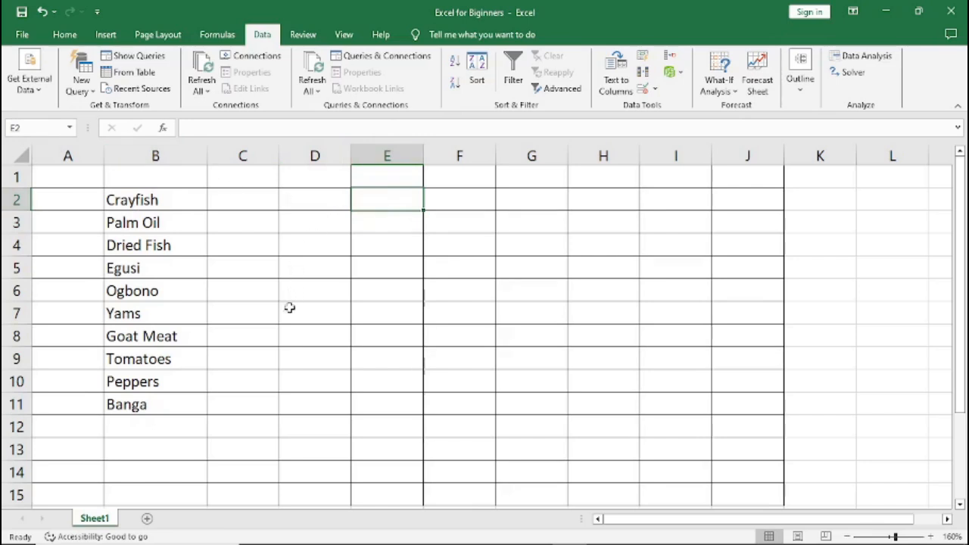
click(302, 336)
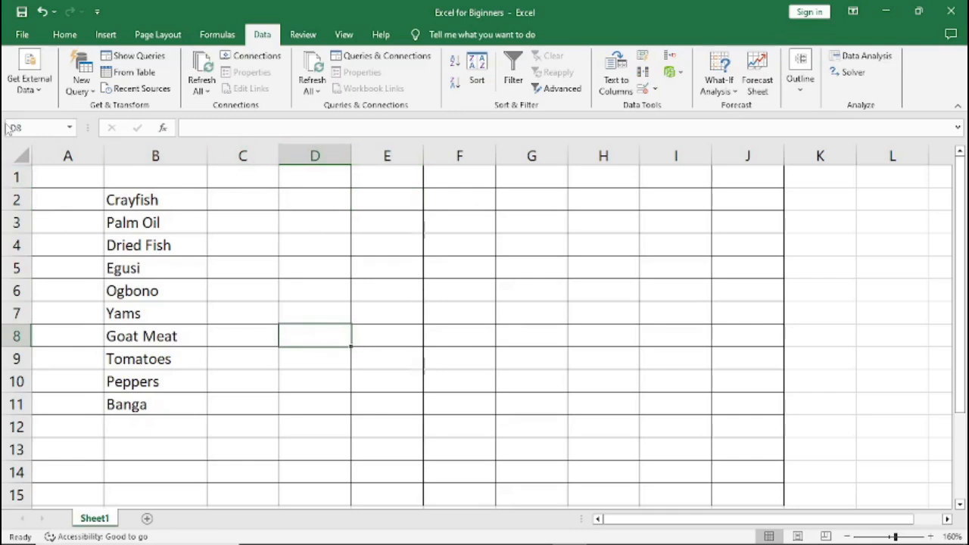
Select scattered empty cells across the bordered range, from D3 through C5, E6 and G8 to I10, to compare their references
click(293, 220)
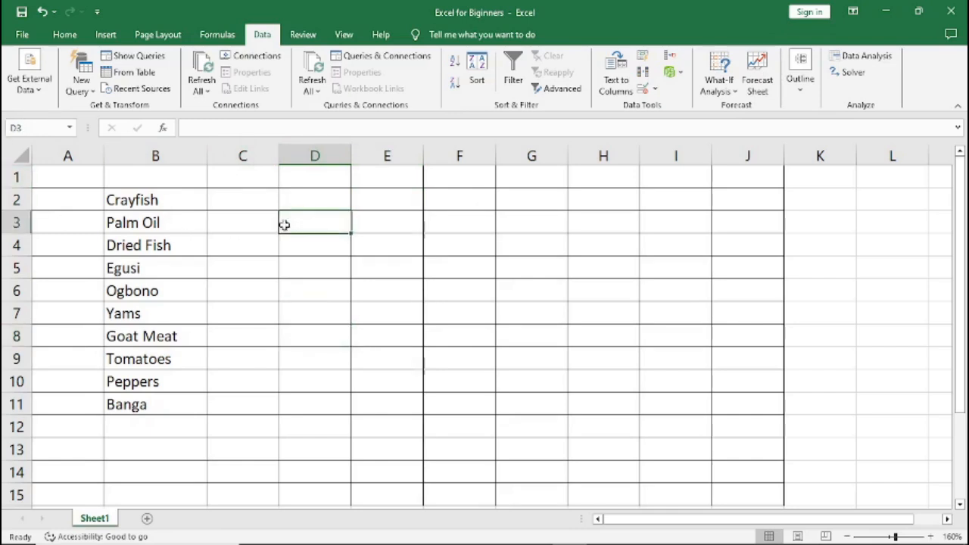
click(234, 213)
click(235, 271)
click(404, 290)
click(532, 326)
click(641, 384)
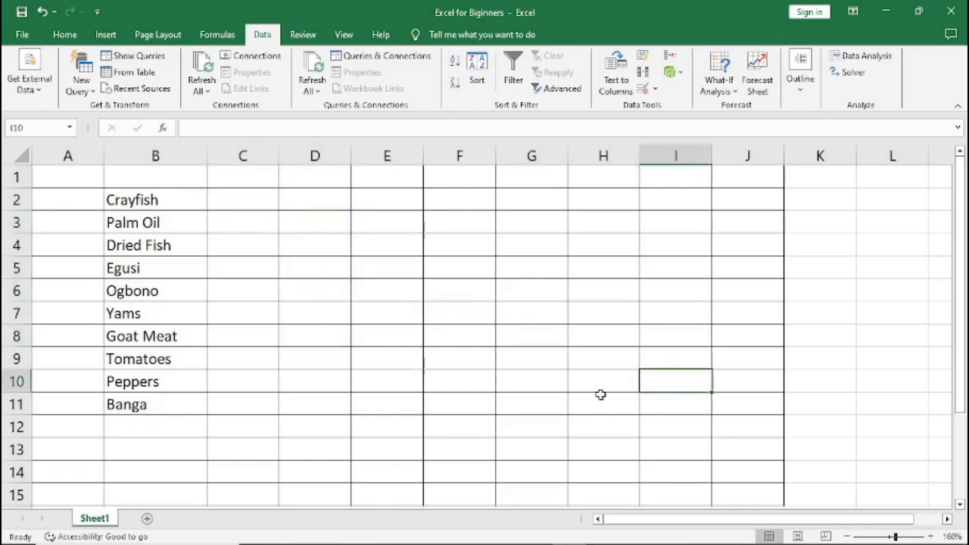
Select cells A1, A15 and A7 in column A to examine how the row numbers run down the sheet
click(47, 182)
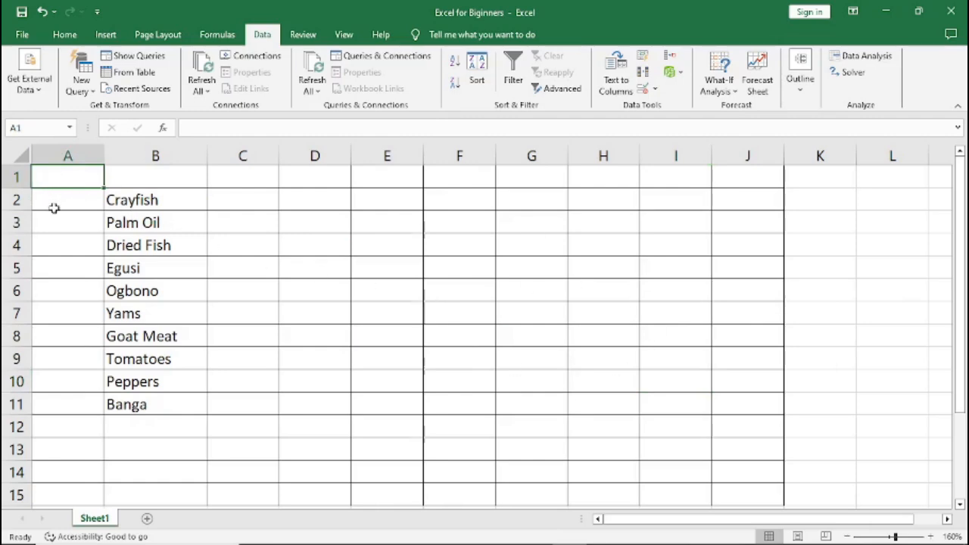
click(59, 498)
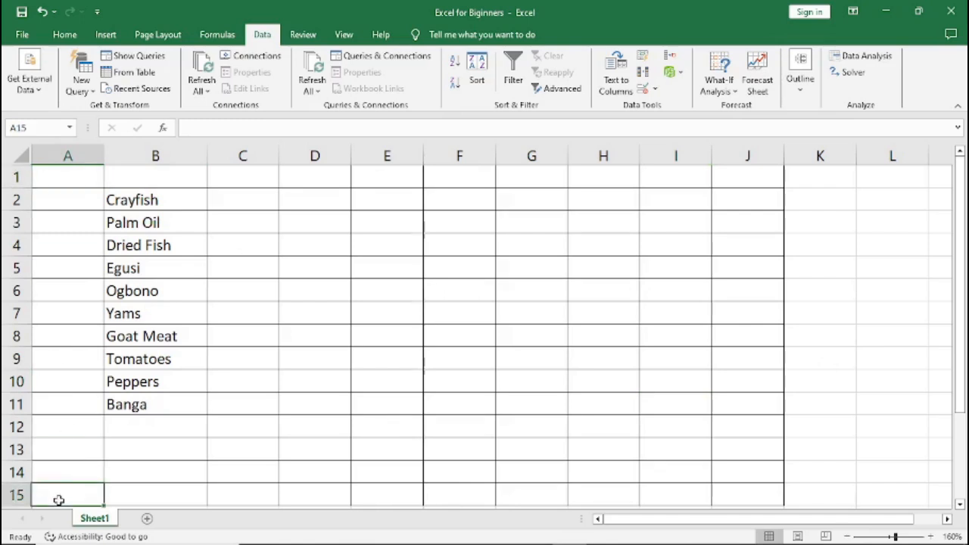
click(81, 176)
click(67, 311)
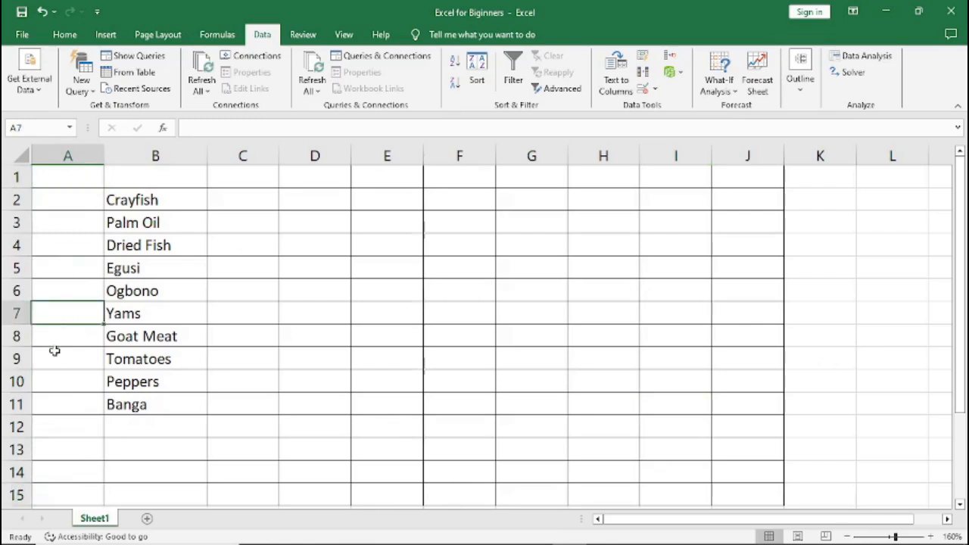
click(49, 496)
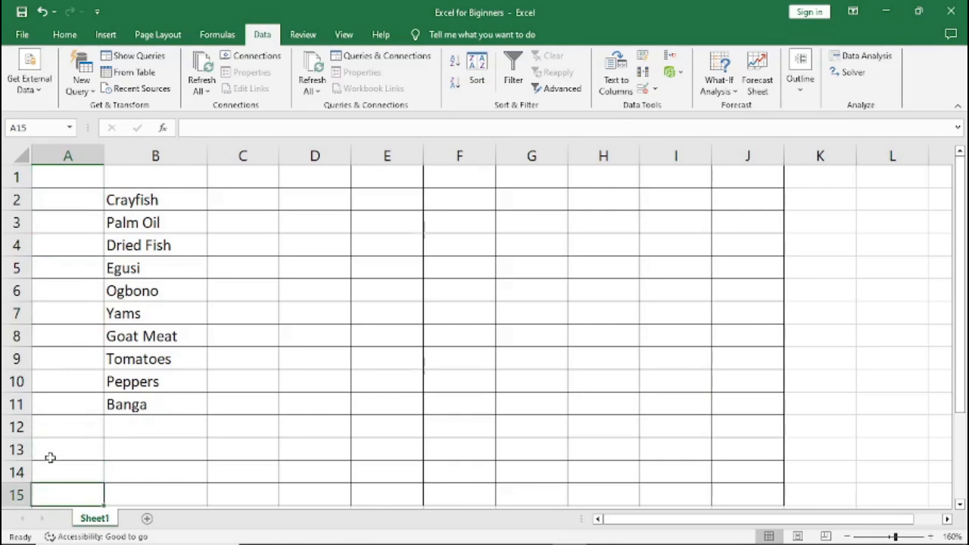
Jump from A1 to the last row of column A to examine the sheet's row limit, and return to A1
click(61, 179)
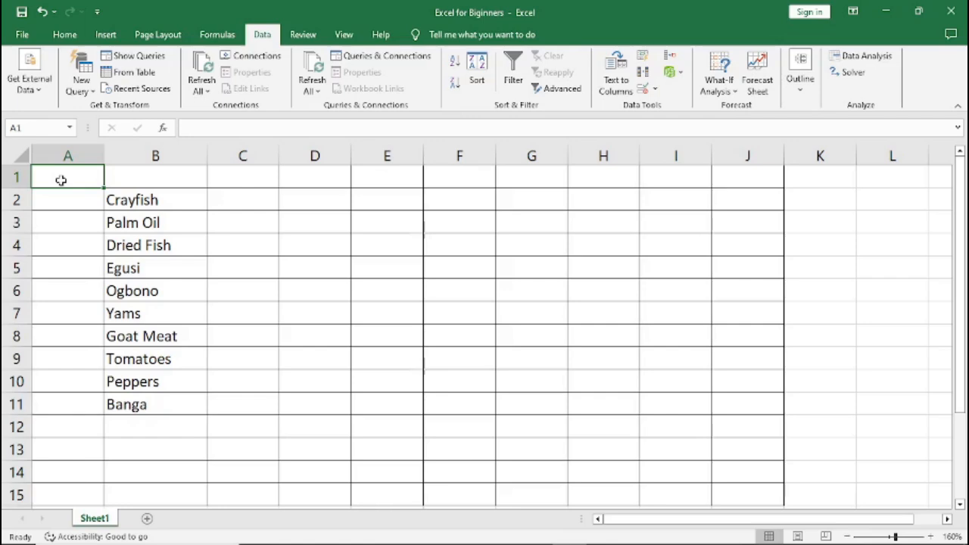
key(ctrl+Down)
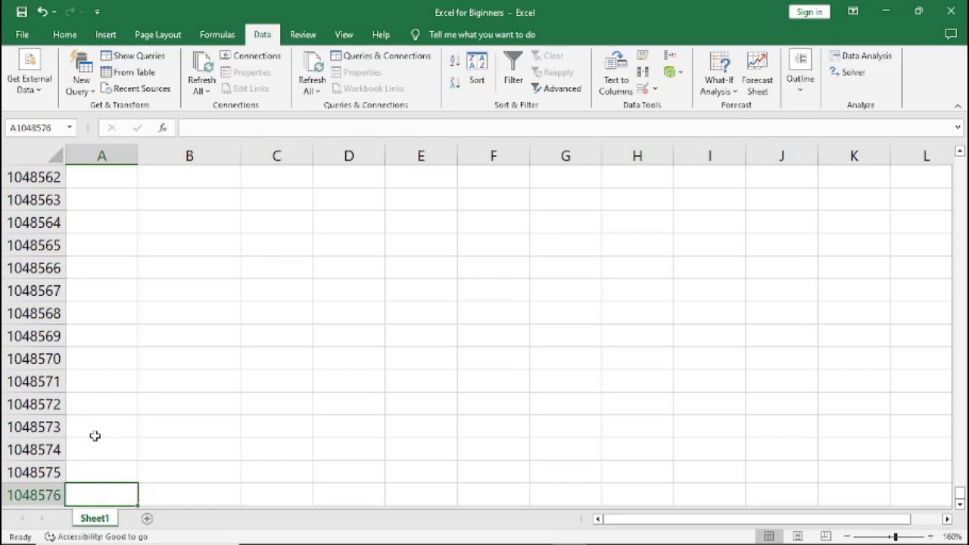
key(ctrl+Up)
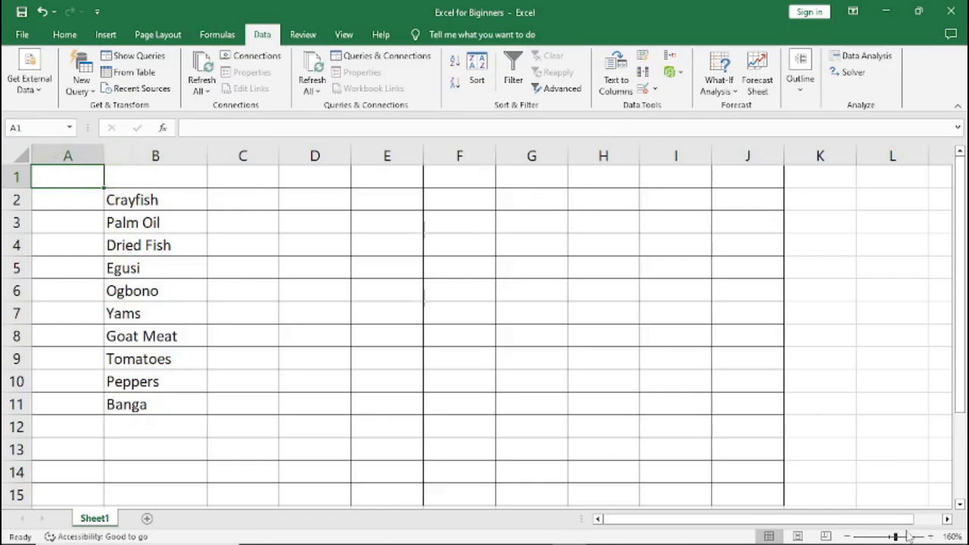
Select columns Z and AA and examine how the column headings continue beyond them through AZ and BA
drag(947, 519, 947, 519)
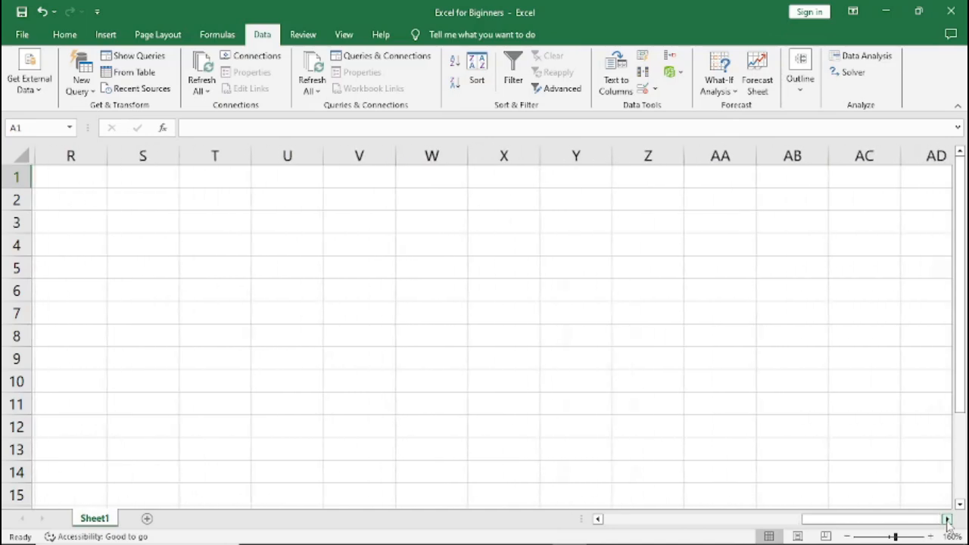
click(662, 155)
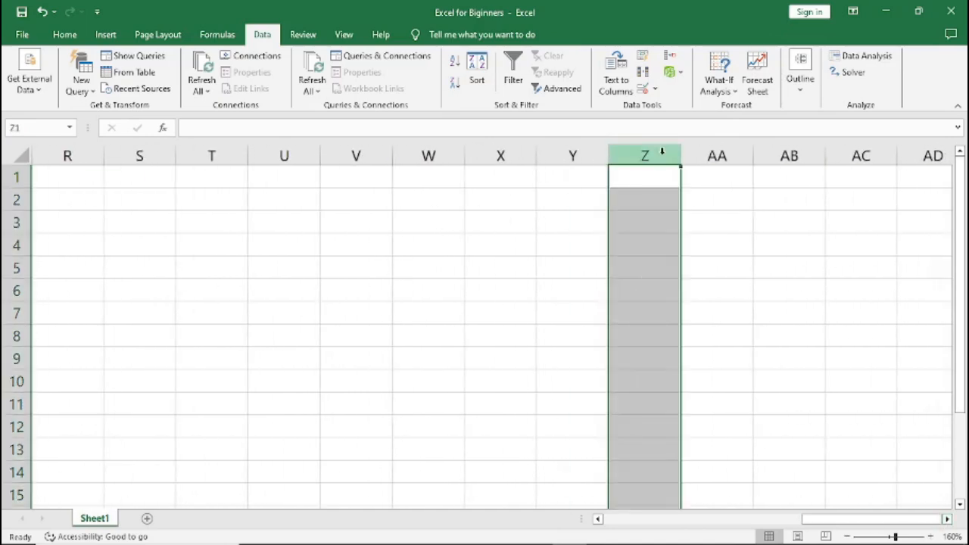
click(690, 155)
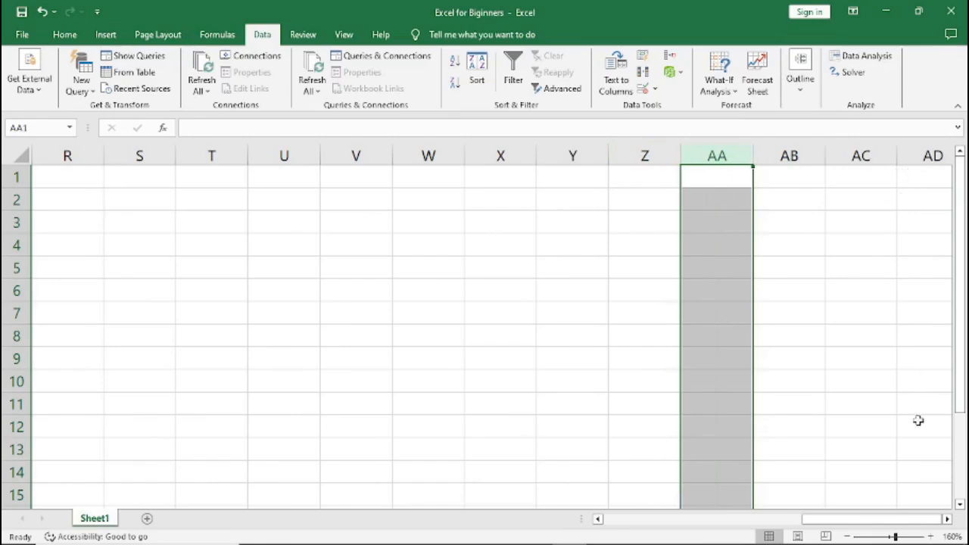
click(947, 520)
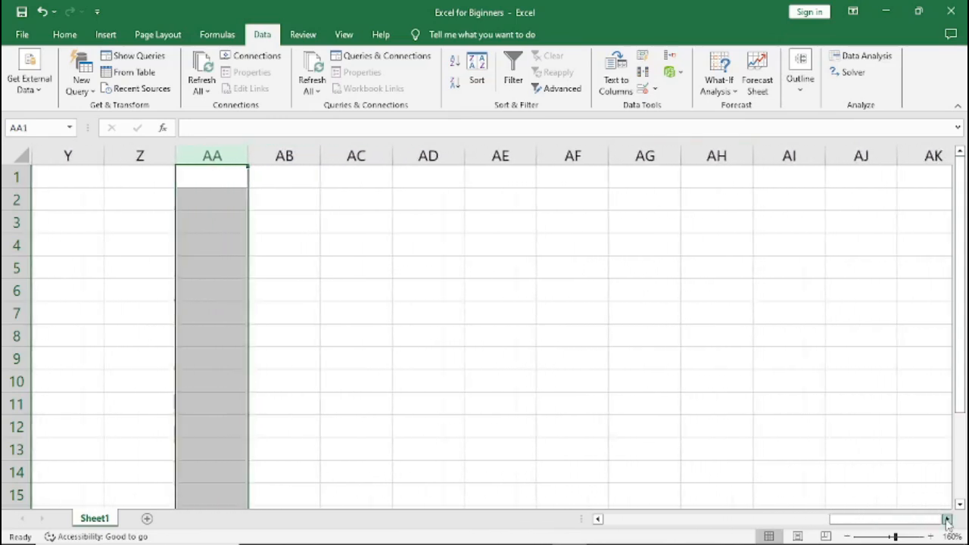
click(947, 520)
click(947, 520)
click(947, 521)
click(947, 521)
click(947, 521)
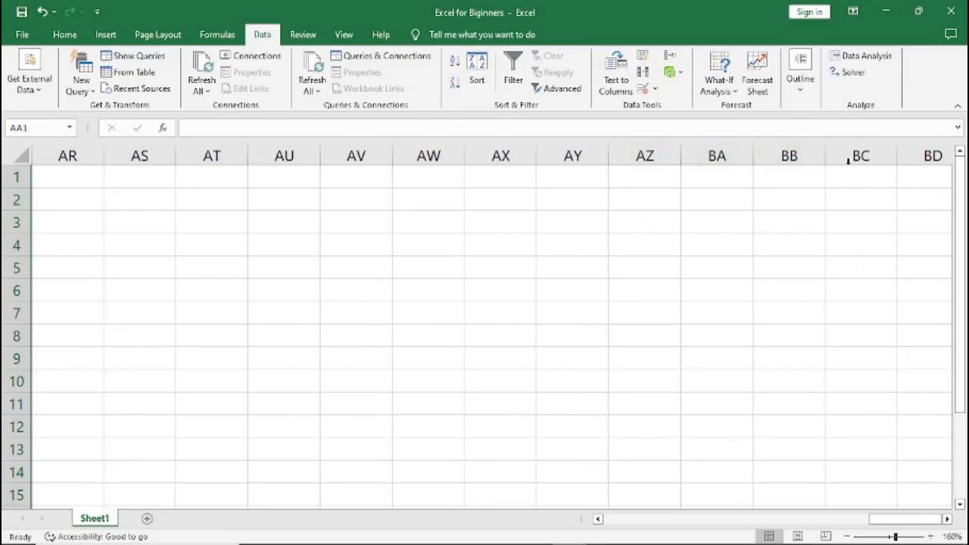
Jump from AT1 to the last column of row 1 to examine the sheet's column limit, and return to A1
click(211, 180)
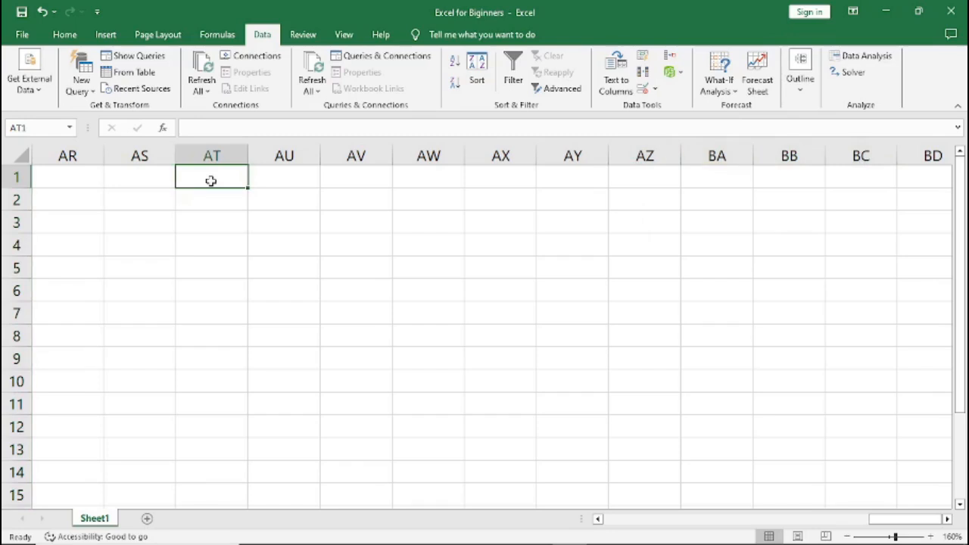
key(ctrl+Right)
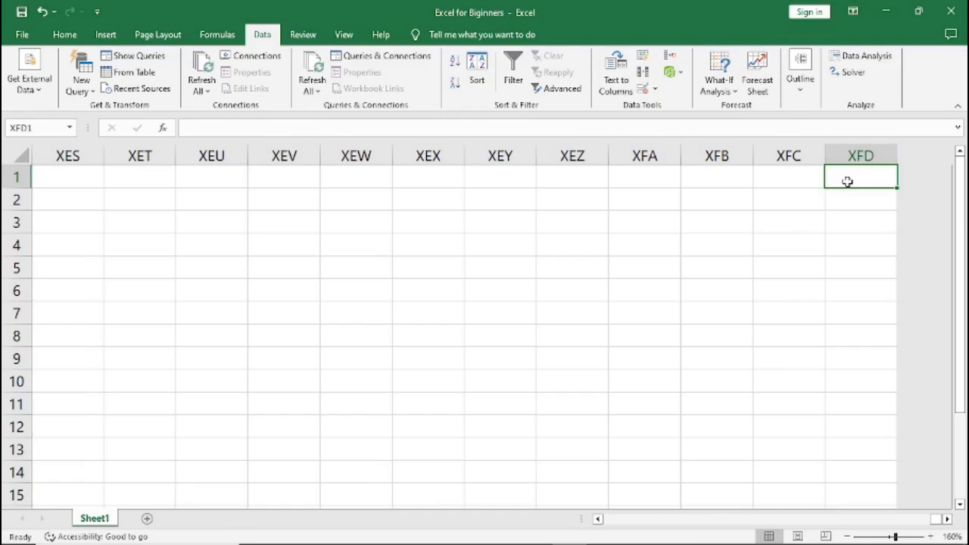
key(ctrl+Home)
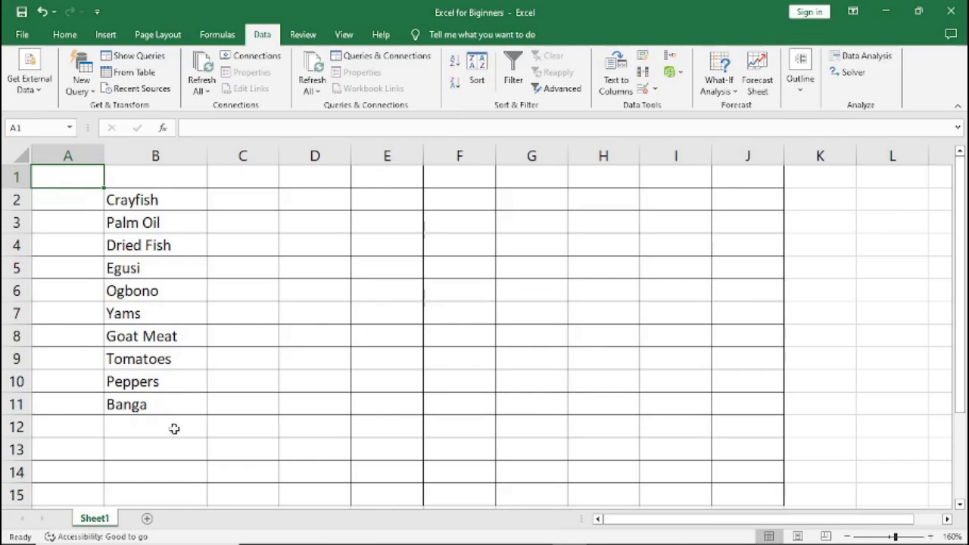
Add two blank worksheets to the workbook and return to Sheet1
click(148, 520)
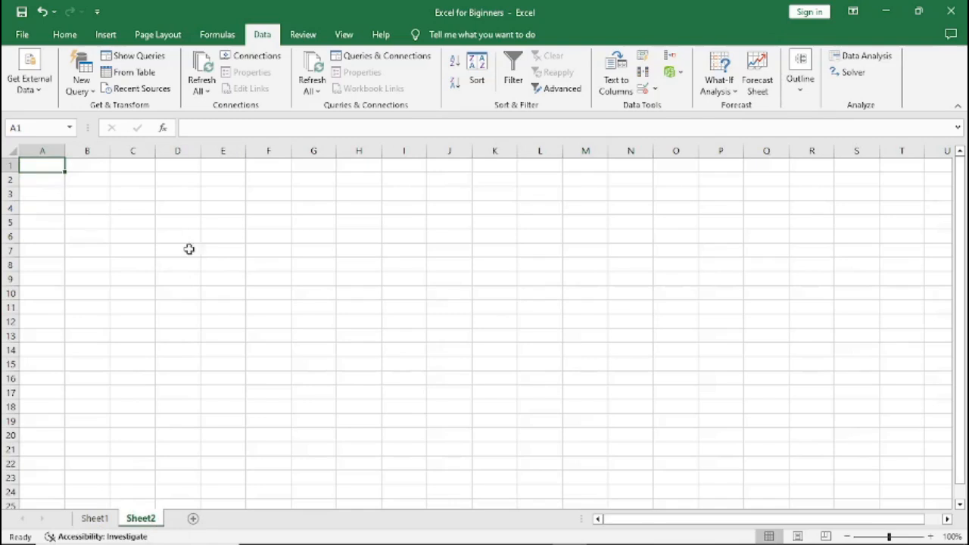
click(95, 520)
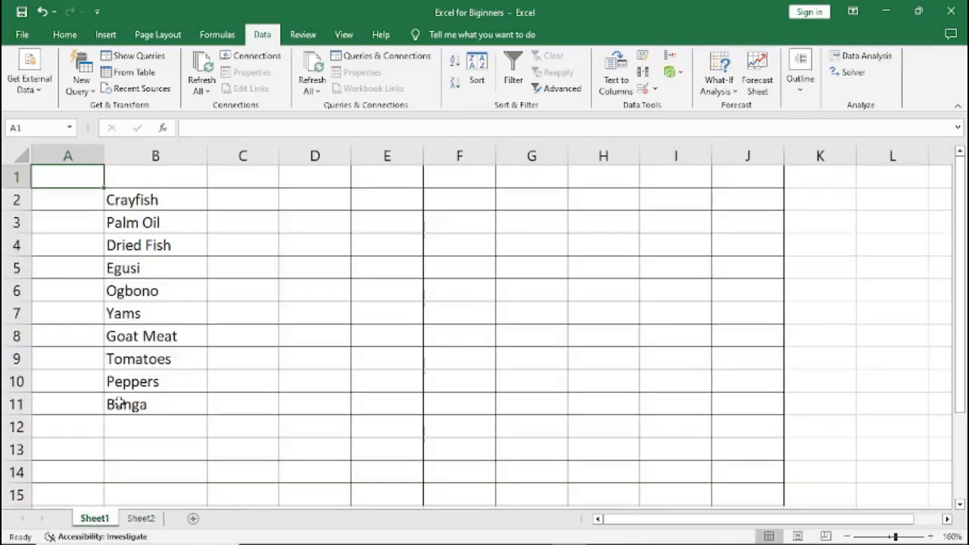
click(147, 521)
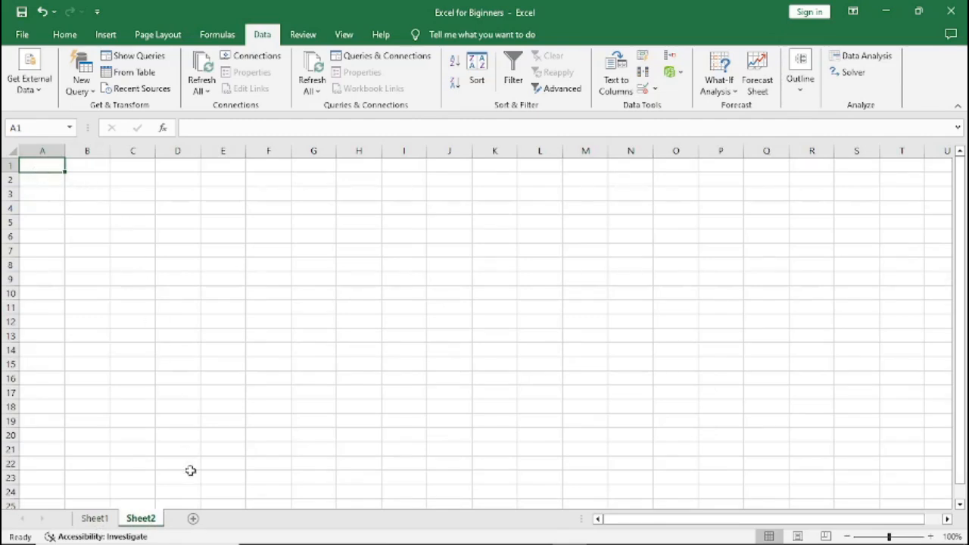
click(194, 520)
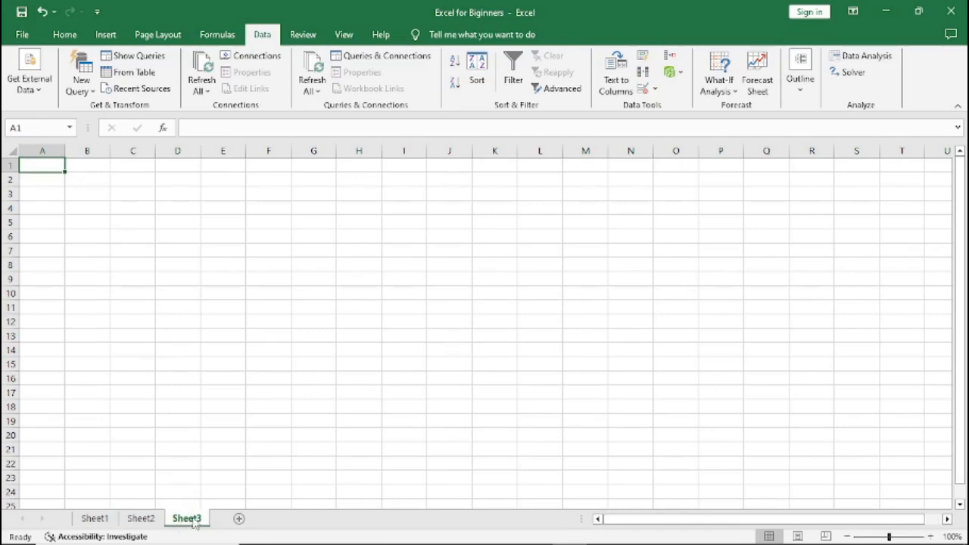
click(91, 519)
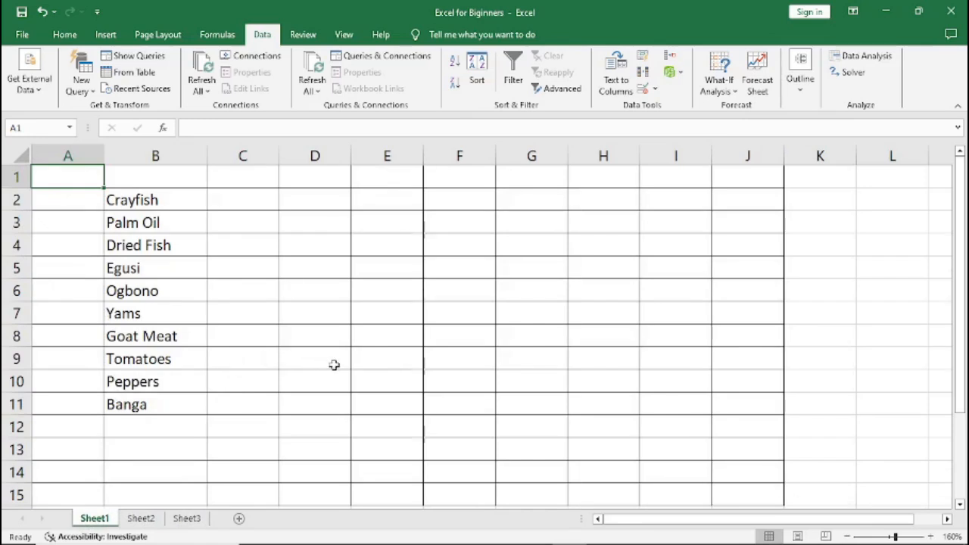
Examine the available formula, review and insert commands, and select cell C1 above the empty column beside the food items
click(79, 250)
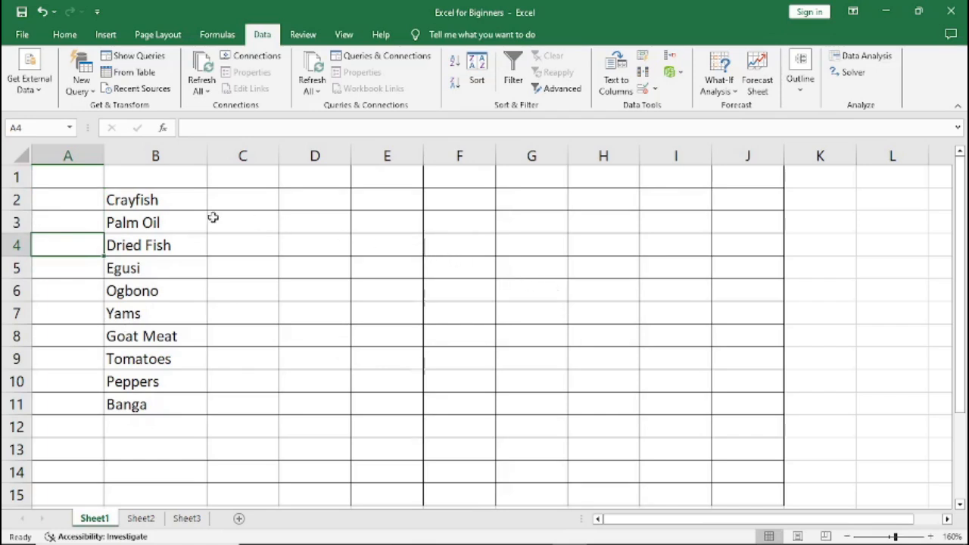
click(75, 177)
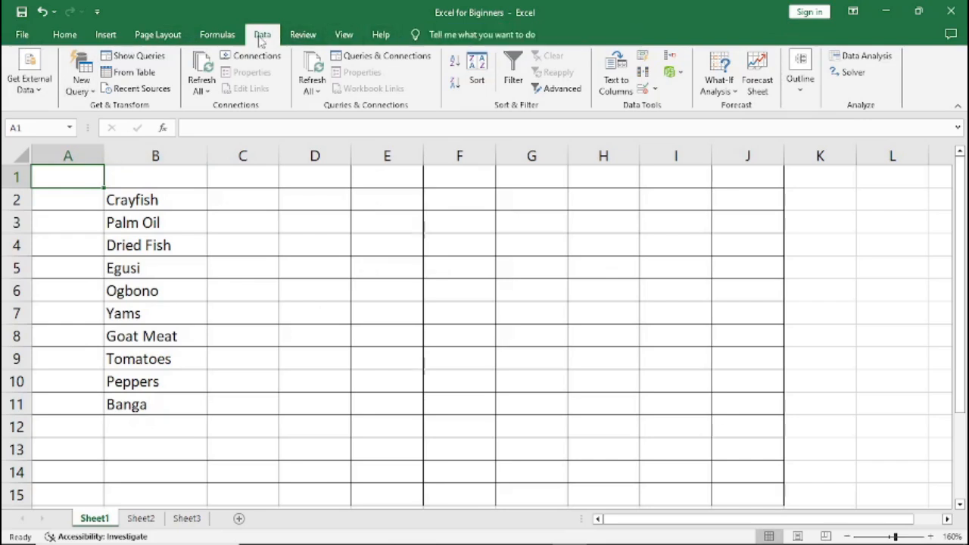
click(217, 35)
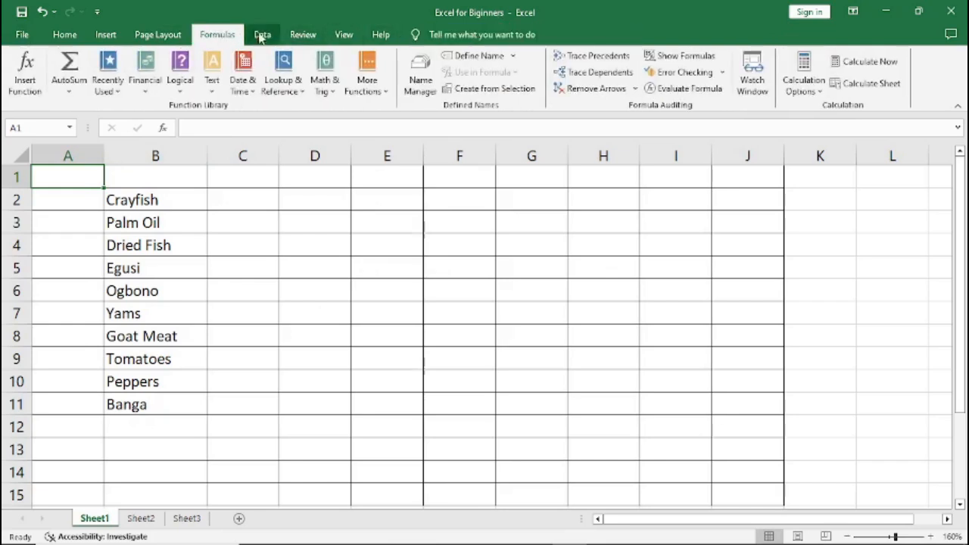
click(303, 36)
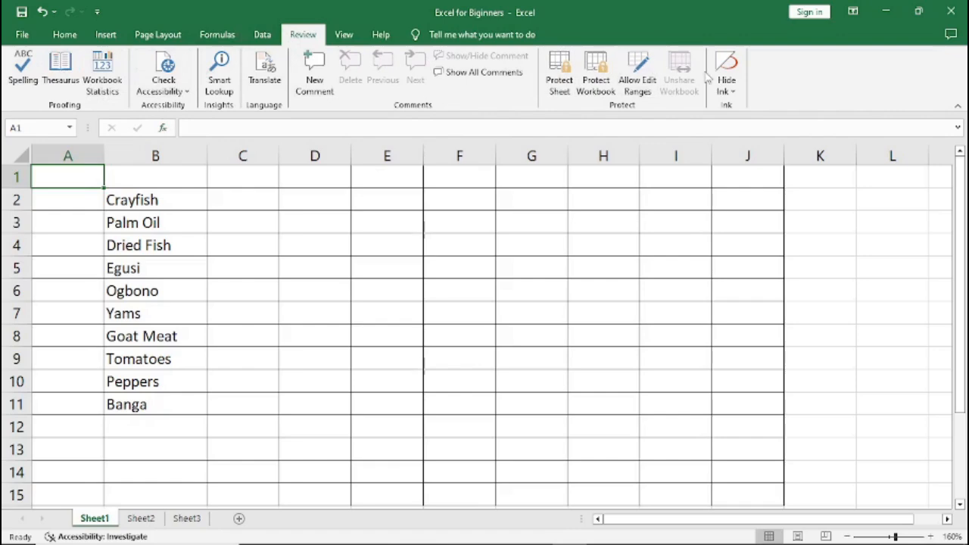
click(108, 35)
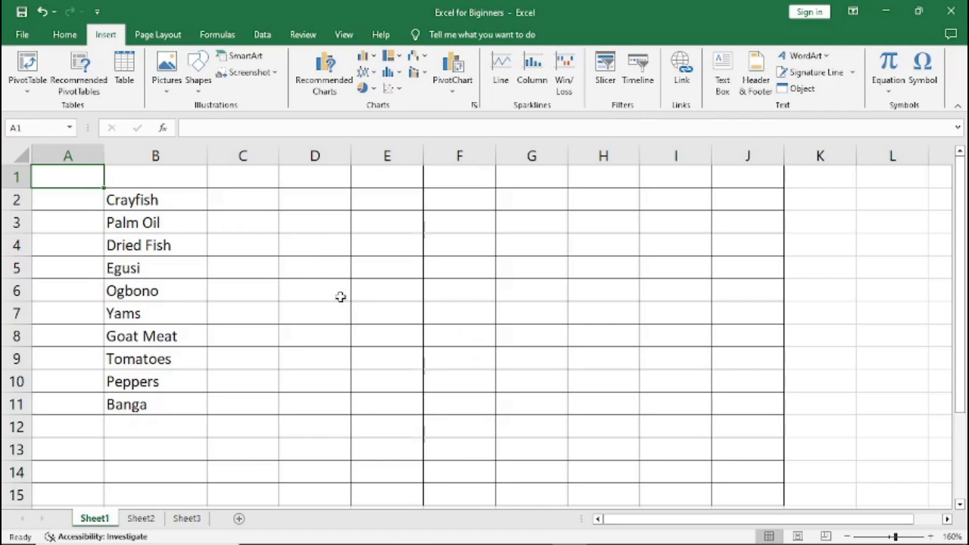
click(251, 197)
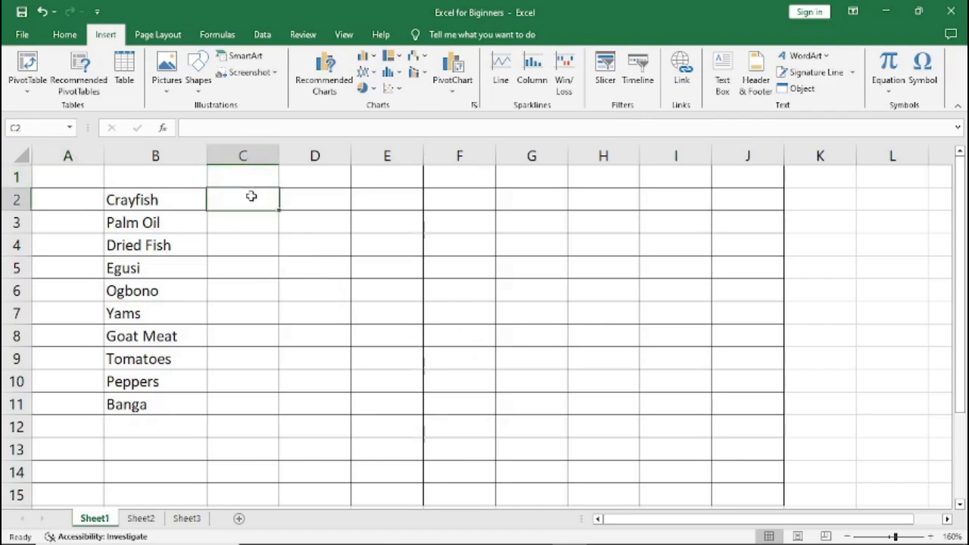
click(262, 176)
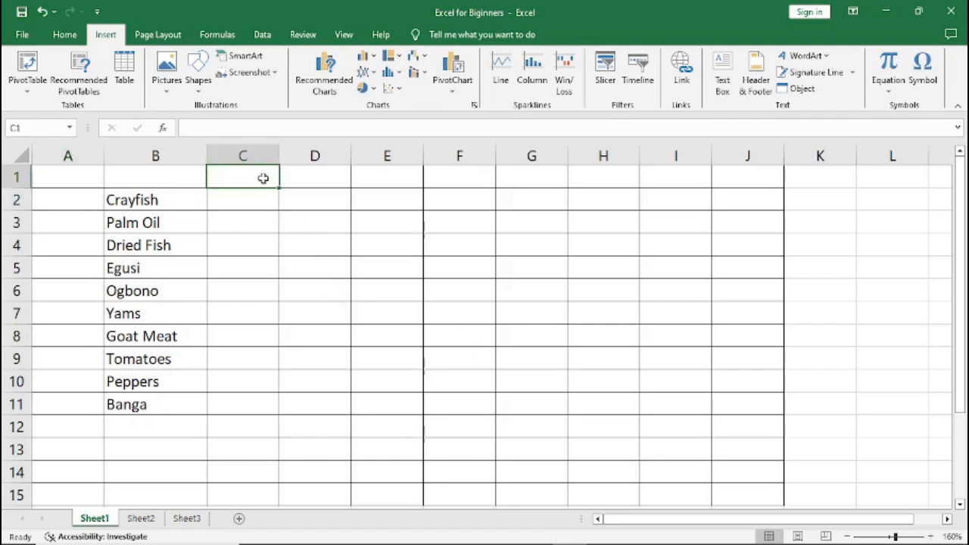
Select empty cells across columns B to E, finishing at D3, to examine how the active cell is marked
click(327, 180)
click(230, 200)
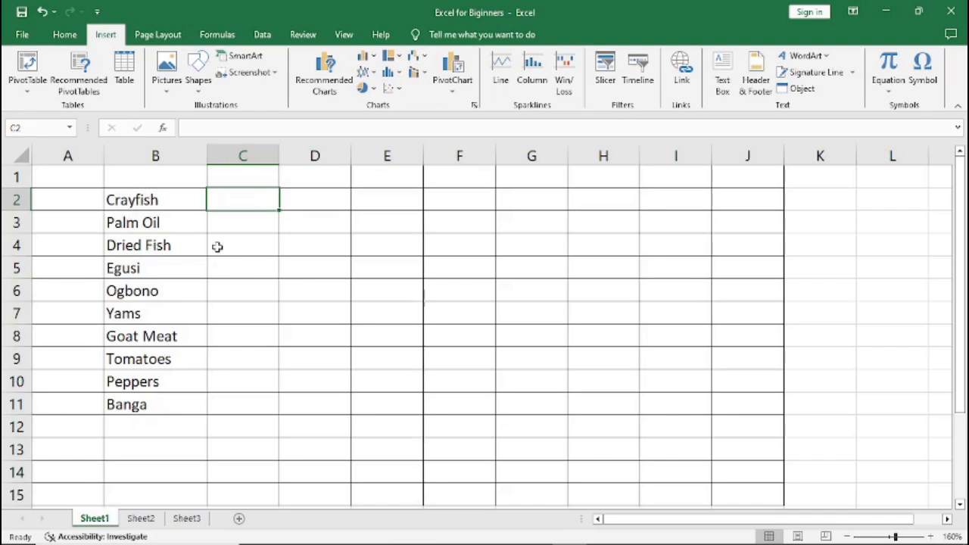
click(253, 273)
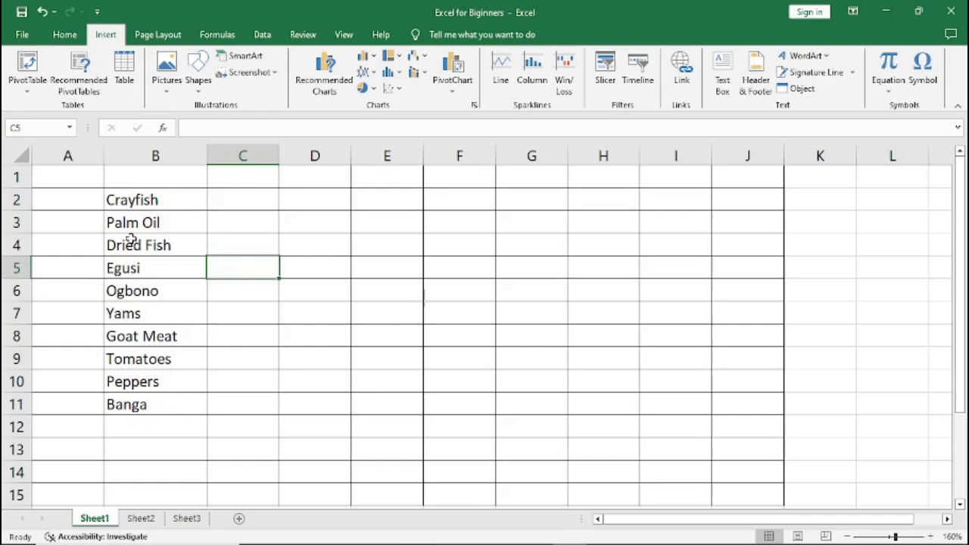
click(150, 180)
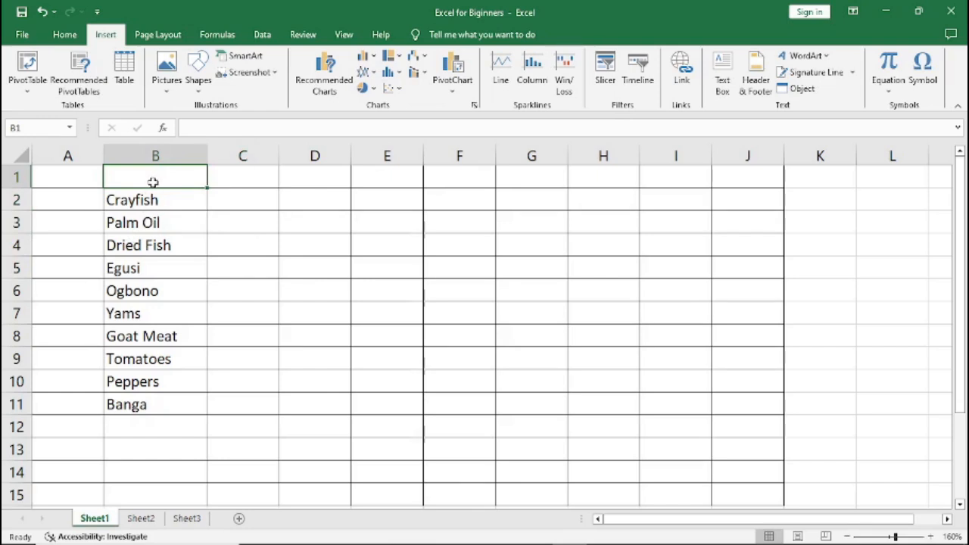
click(322, 201)
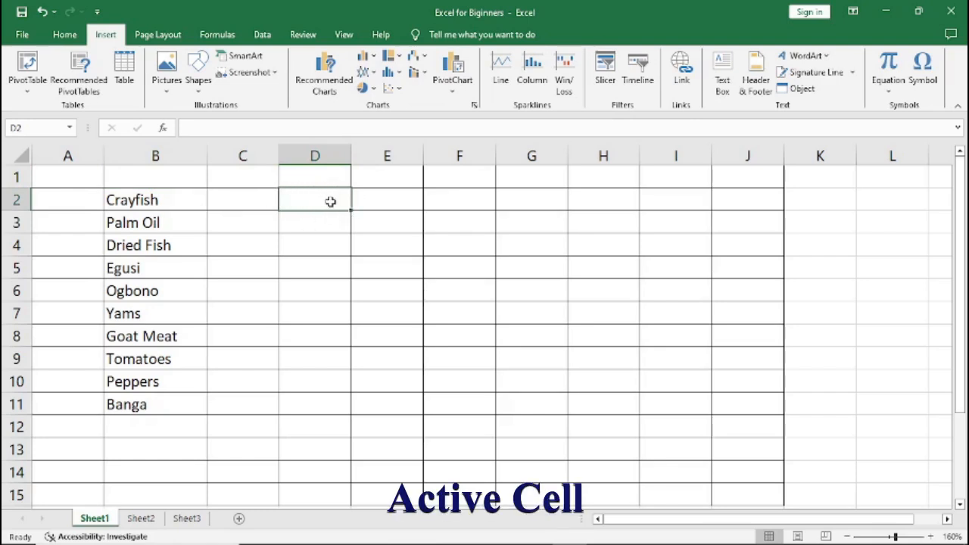
click(399, 199)
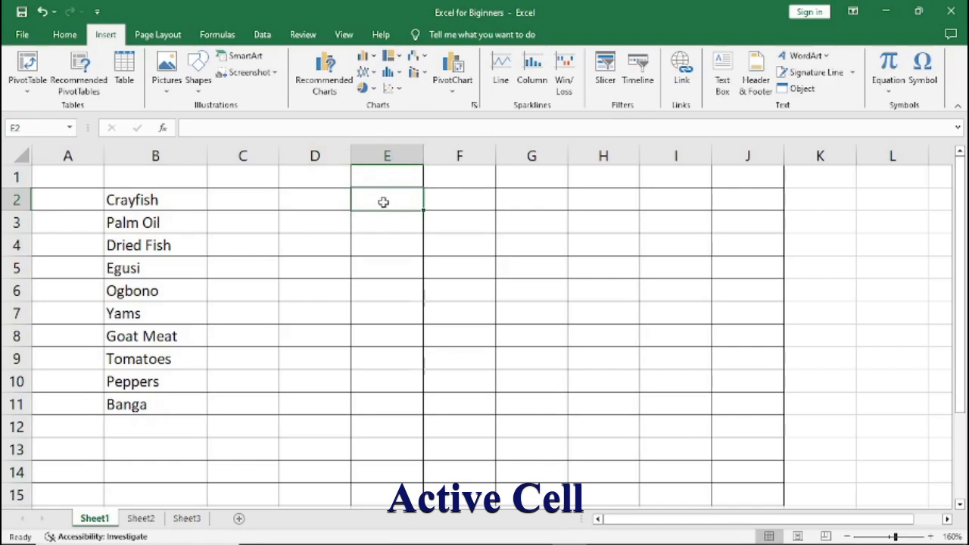
click(295, 226)
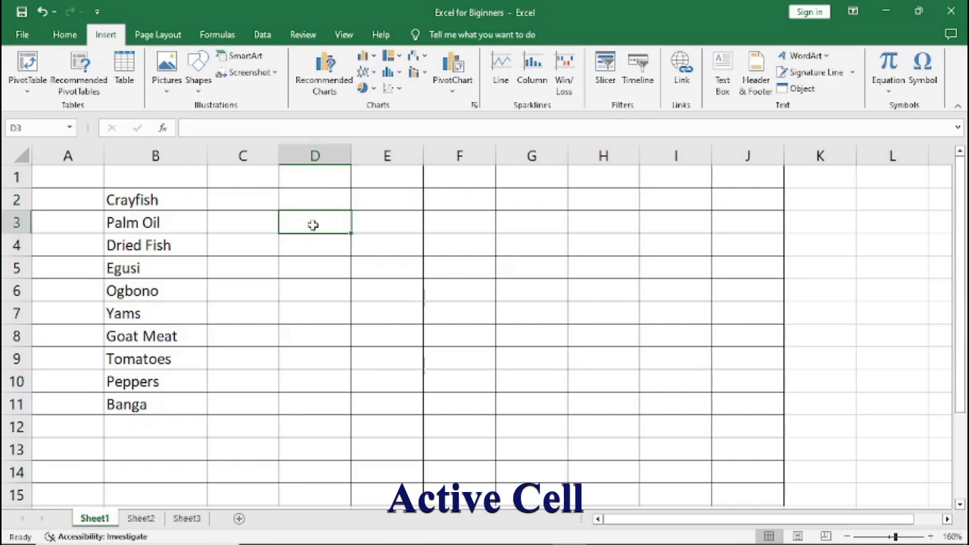
Enter ADB in cell E2 and 4500 in cell C3 beside Palm Oil
click(399, 197)
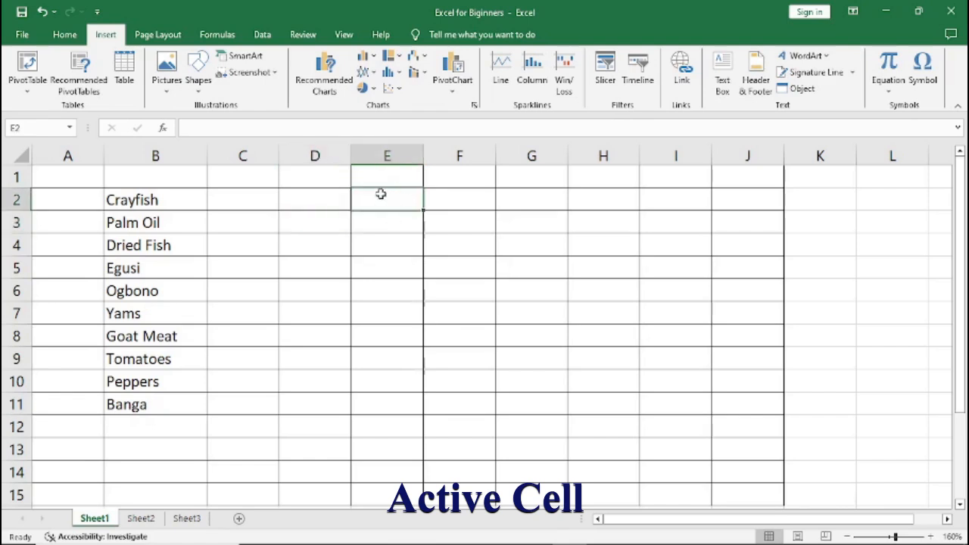
text(ADB)
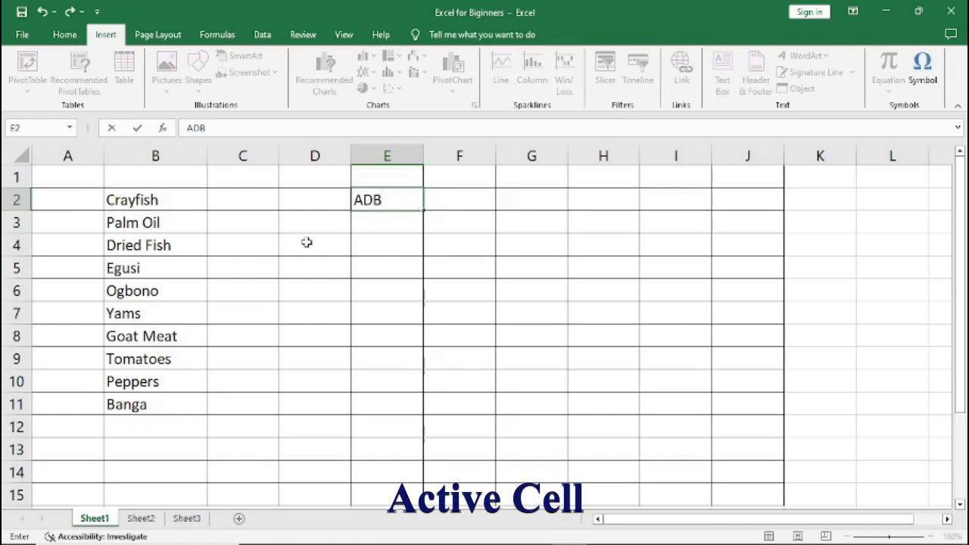
click(252, 224)
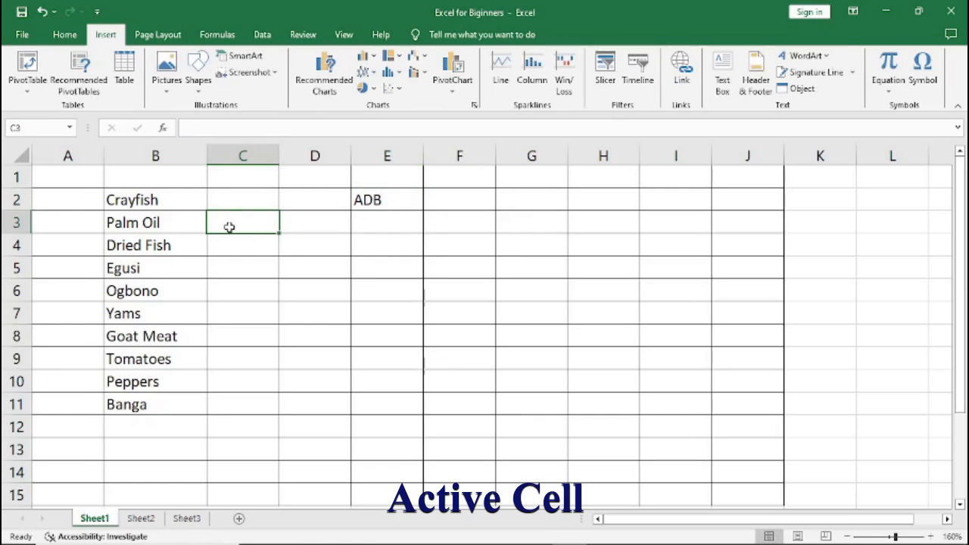
text(45)
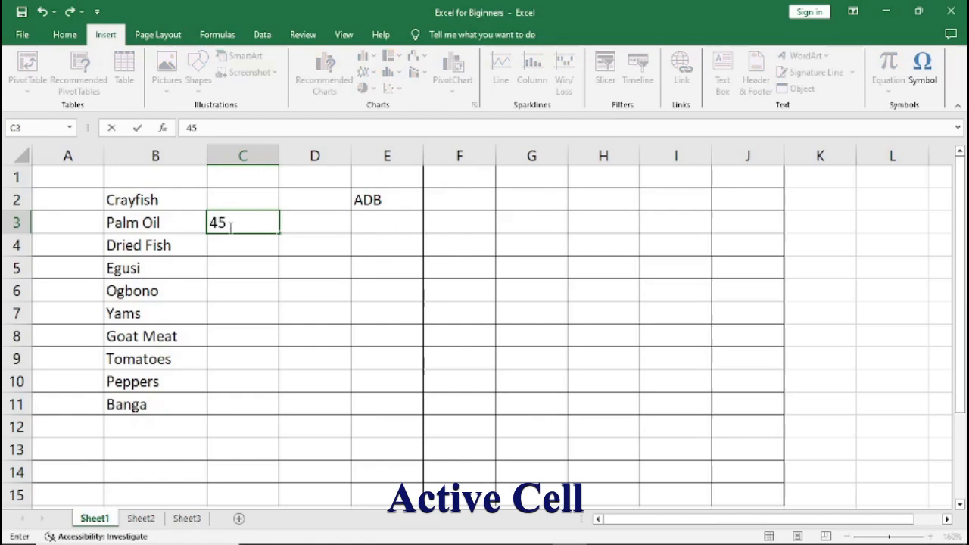
text(00)
click(325, 265)
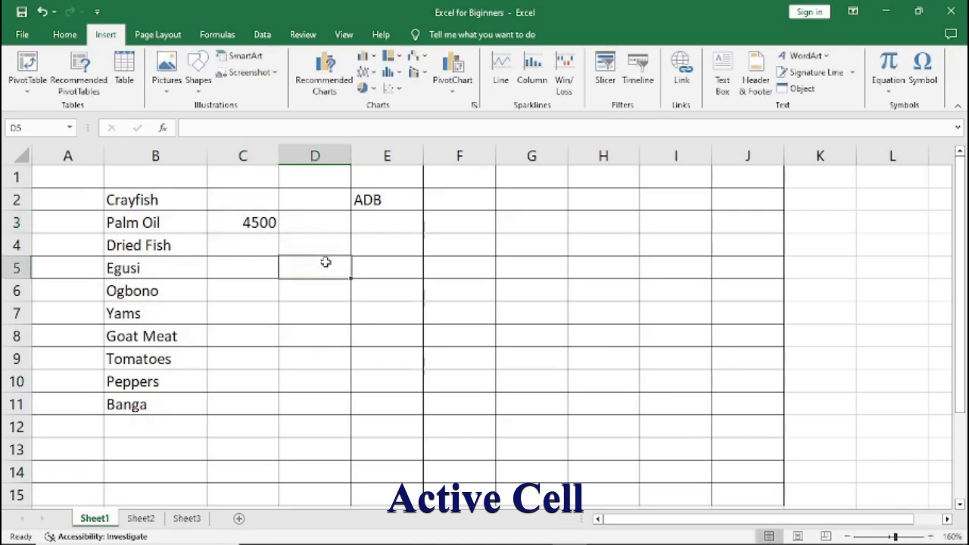
Select C2, C1 and C5, and move the active cell up column C to C1 before selecting D4
click(240, 197)
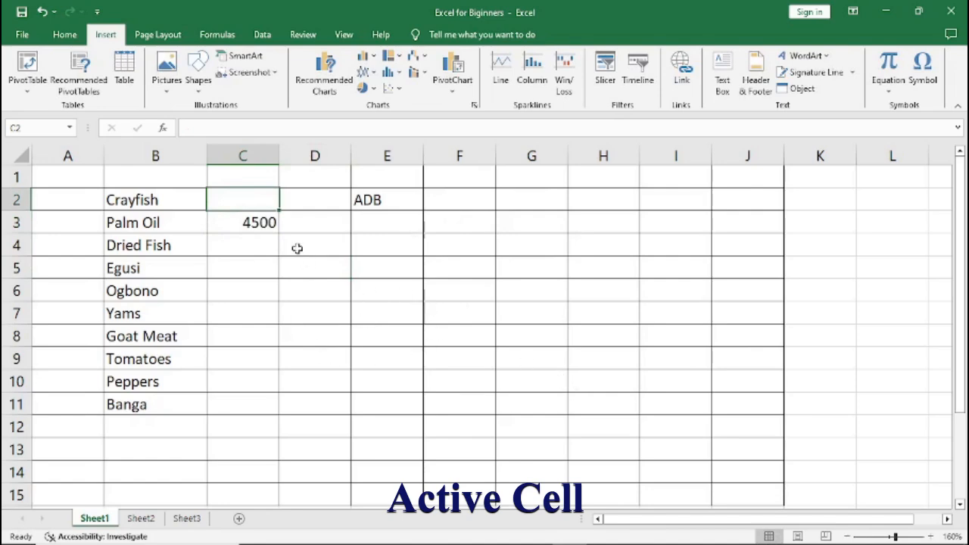
click(244, 174)
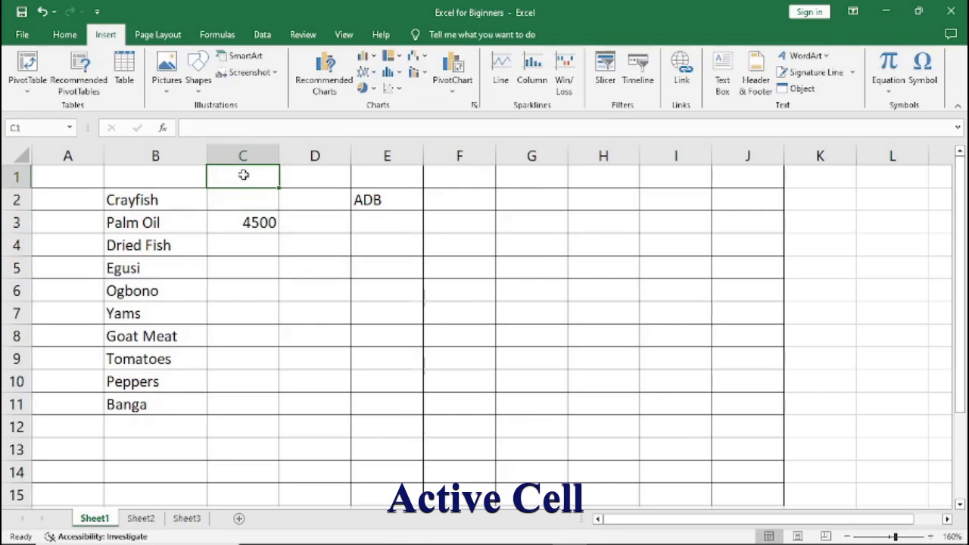
click(238, 268)
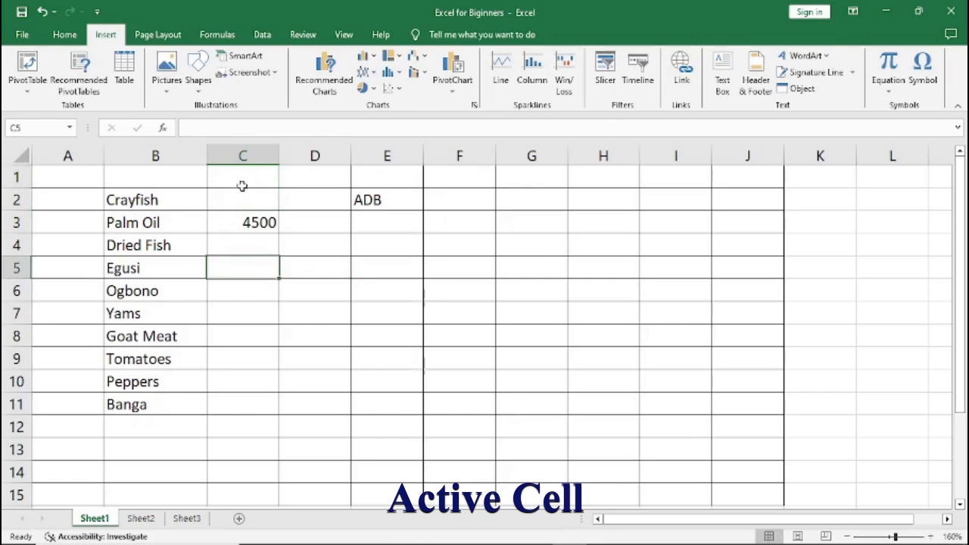
key(Up)
key(Up)
key(Up)
key(Up)
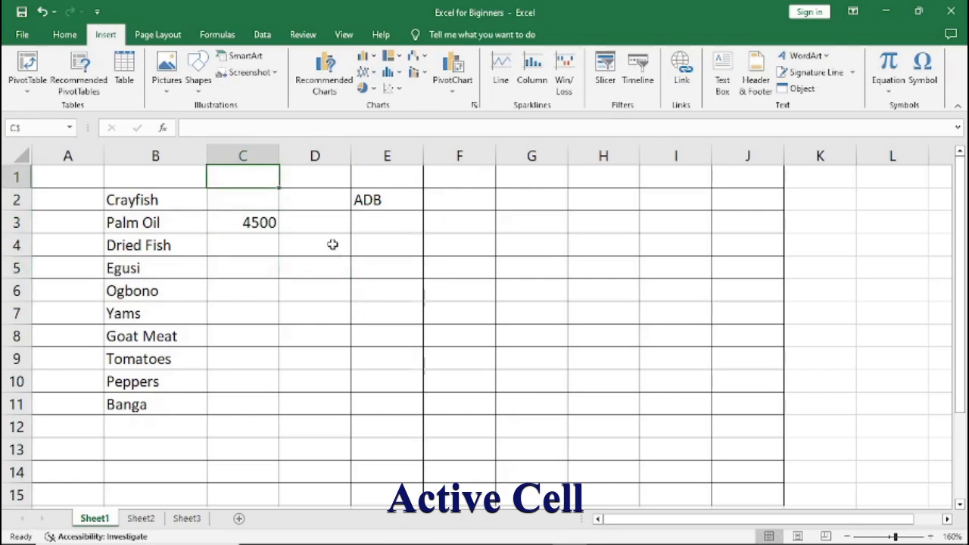
click(332, 245)
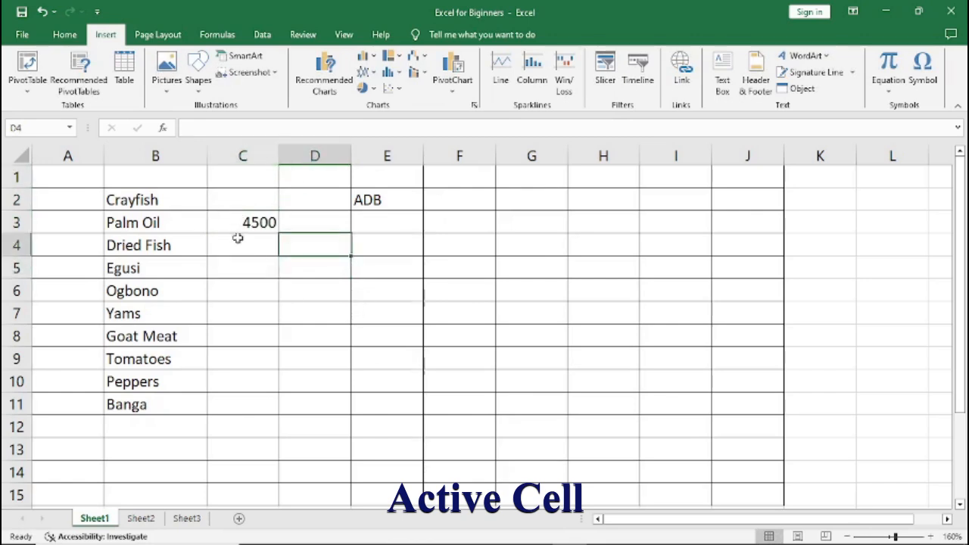
Move the active cell cell by cell from B2 across to D2, down to D4 and up to D1
click(161, 203)
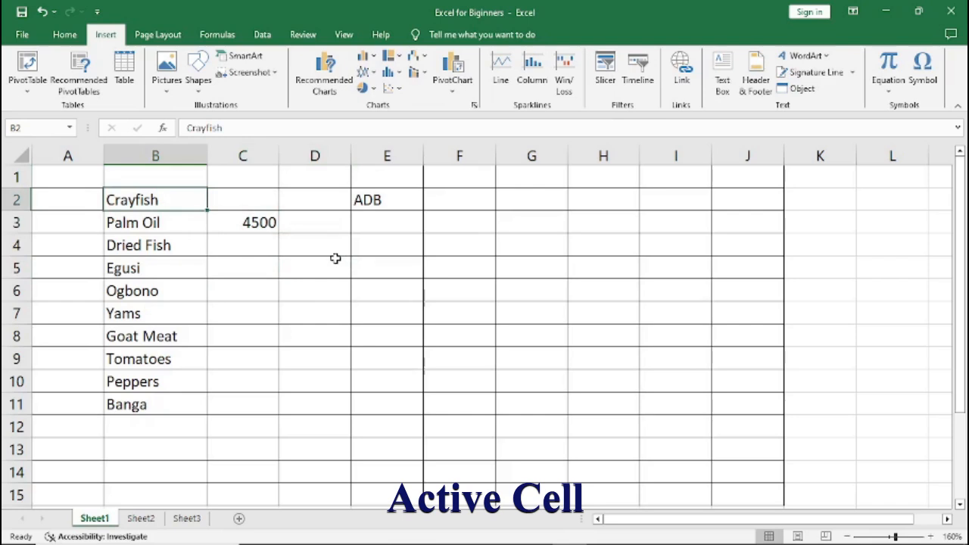
key(Right)
key(Right)
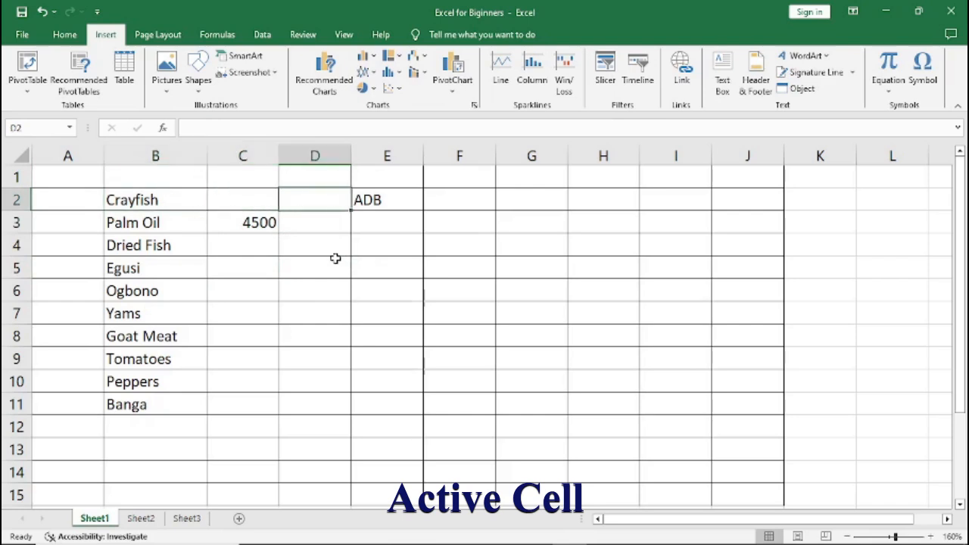
key(Down)
key(Down)
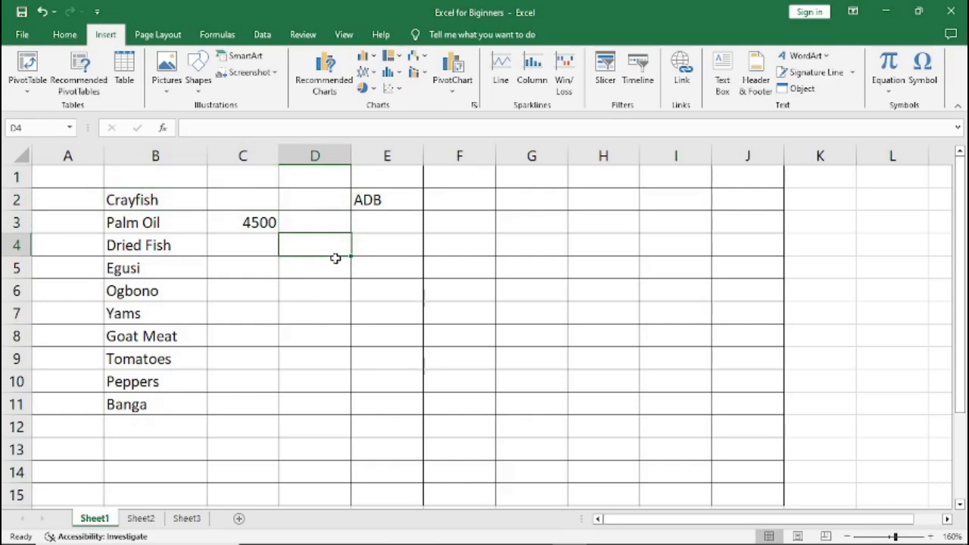
key(Up)
key(Up)
key(Up)
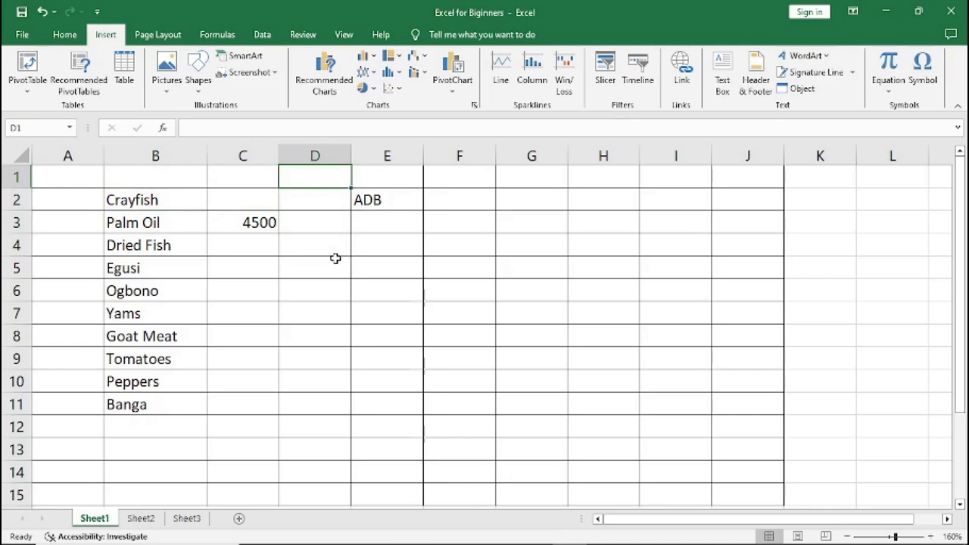
Move the active cell cell by cell from D1 down to D6, across to G6 and back to B6
key(Down)
key(Down)
key(Down)
key(Down)
key(Down)
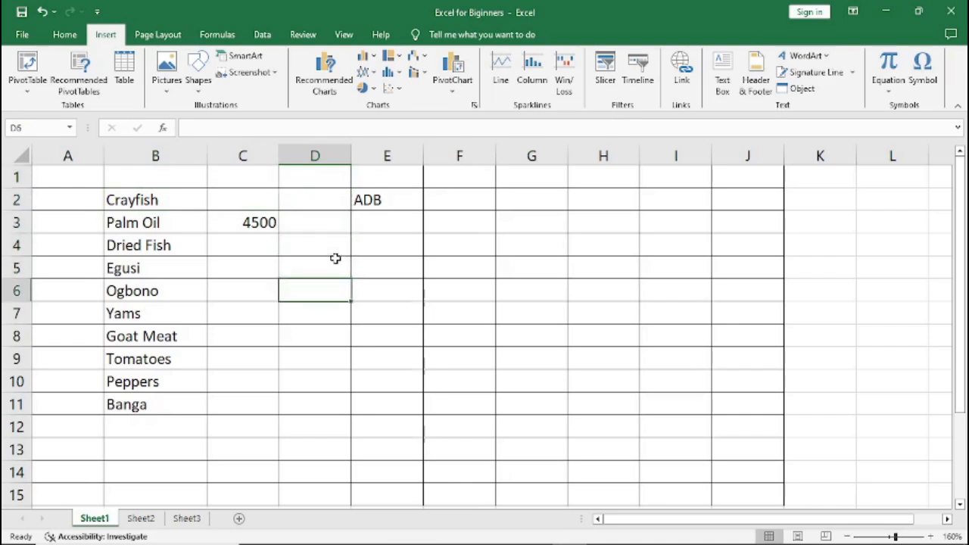
key(Right)
key(Right)
key(Right)
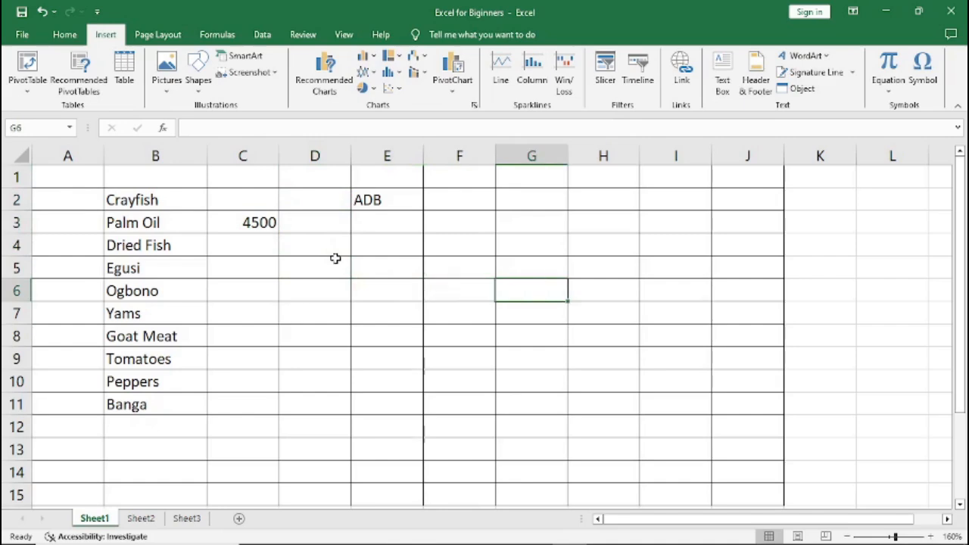
key(Left)
key(Left)
key(Left)
key(Left)
key(Left)
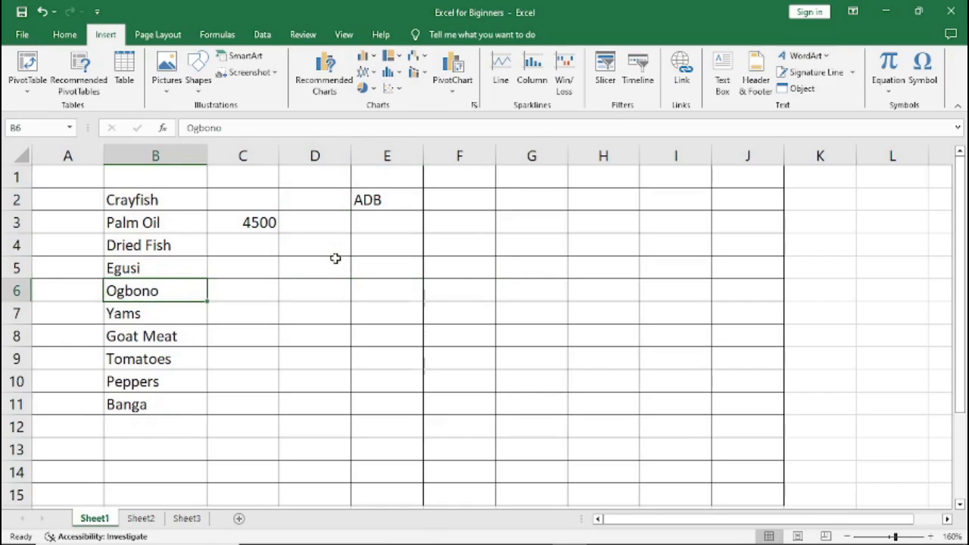
Select scattered cells around the food list, including D3, H3, C4 and E4, finishing at C2 beside Crayfish
click(331, 227)
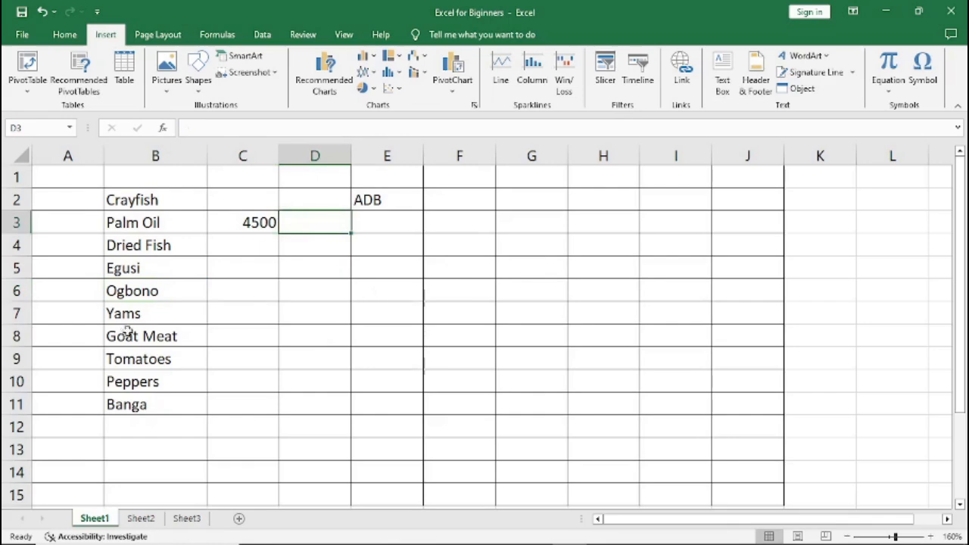
click(576, 222)
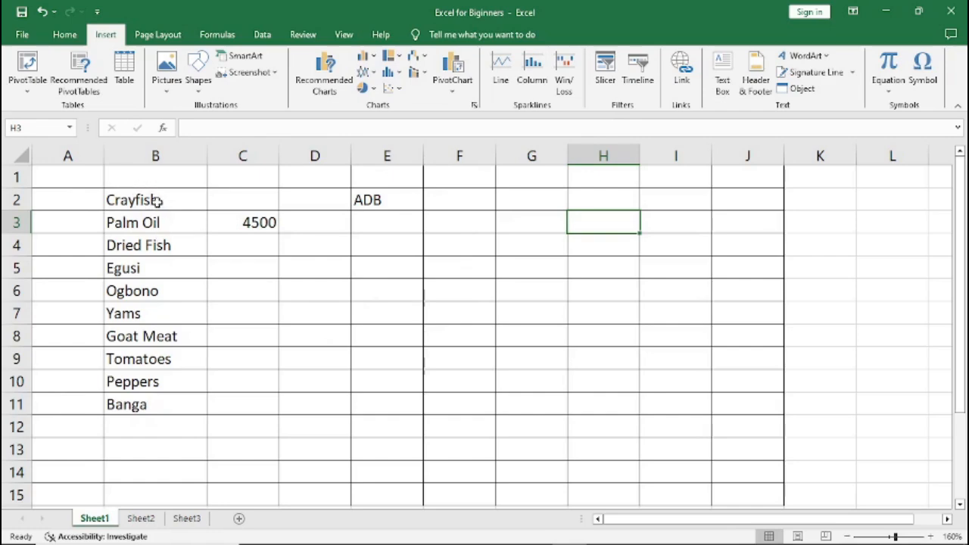
click(238, 253)
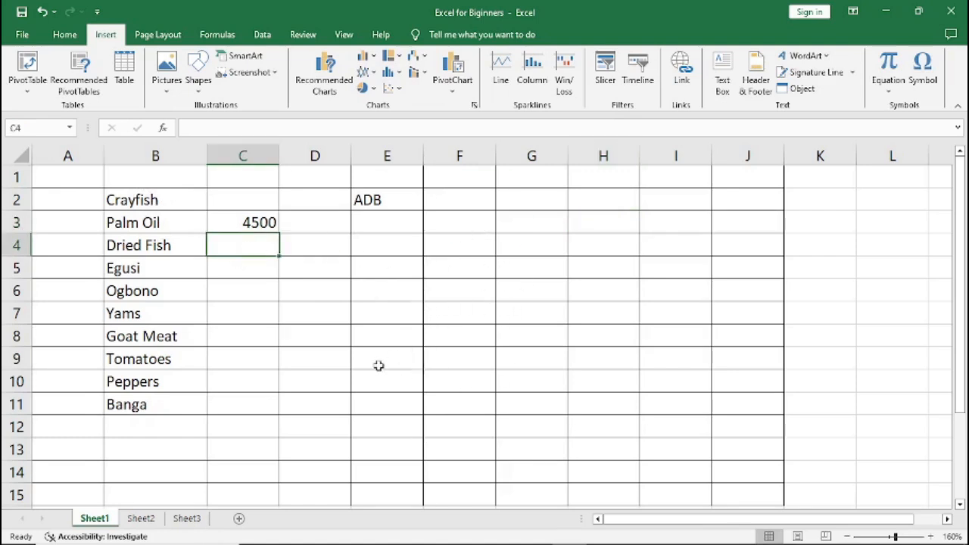
click(263, 322)
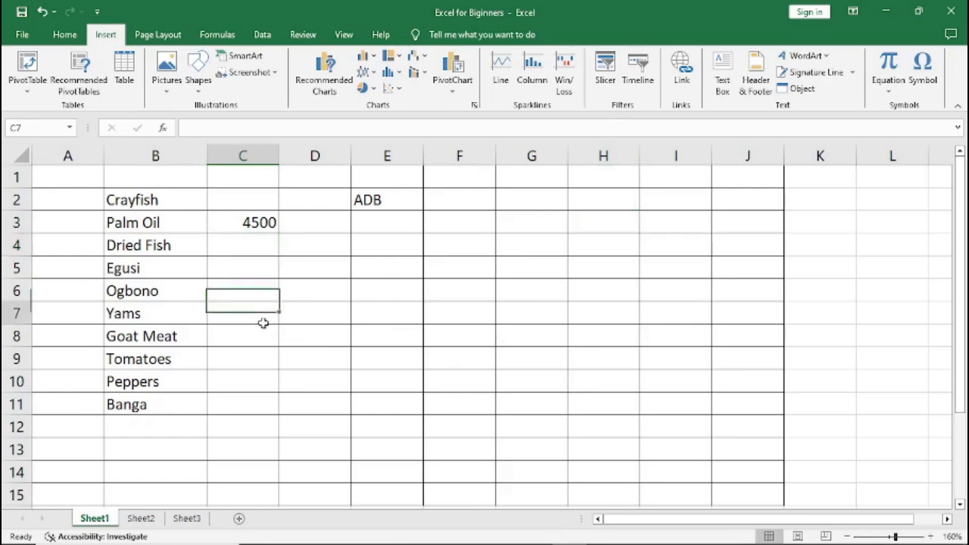
click(258, 220)
click(400, 236)
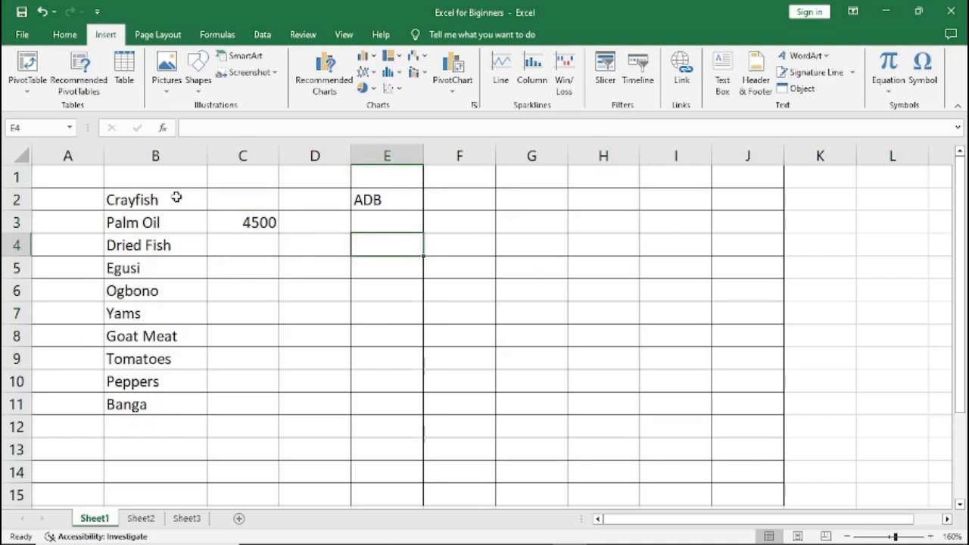
click(253, 205)
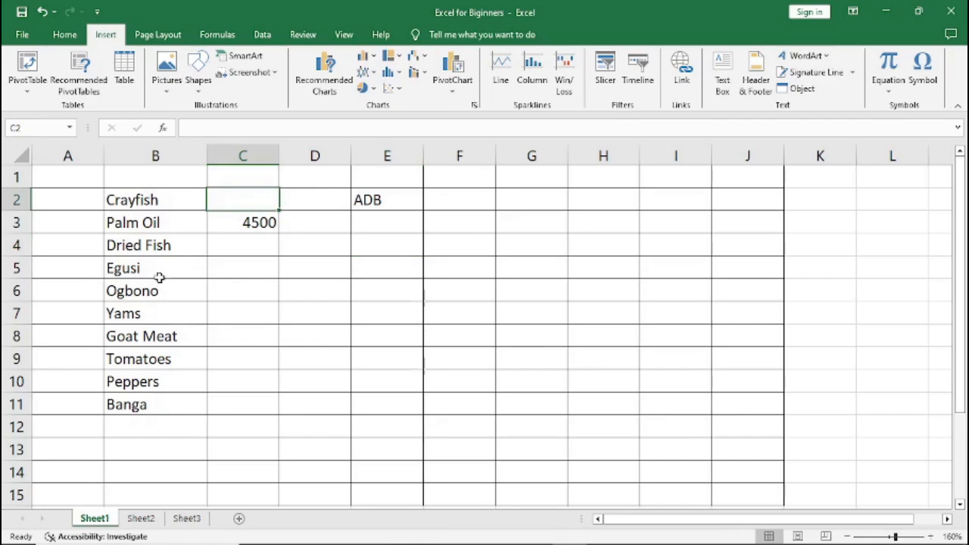
Enter the heading FOOD ITEMS in B1 above the list of foods and move to C1
click(129, 178)
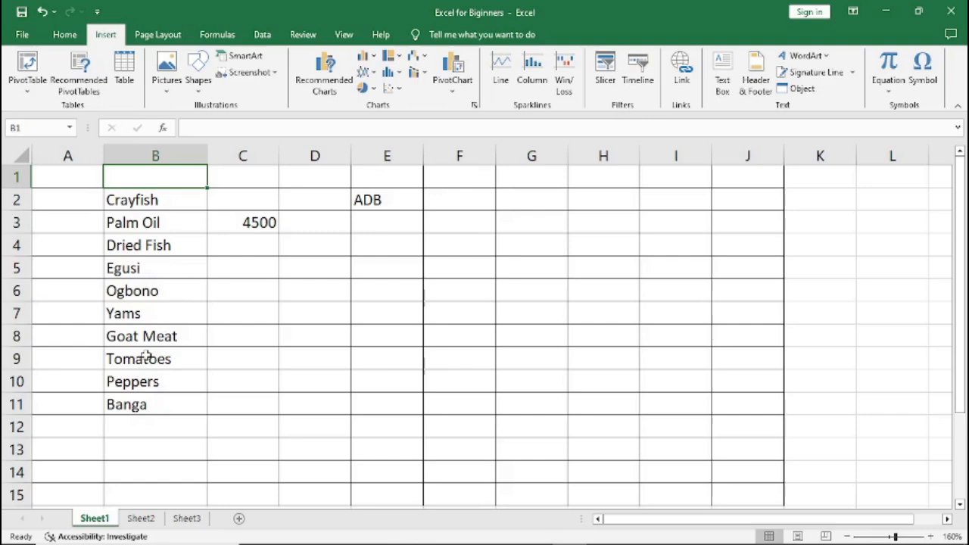
click(137, 406)
click(149, 316)
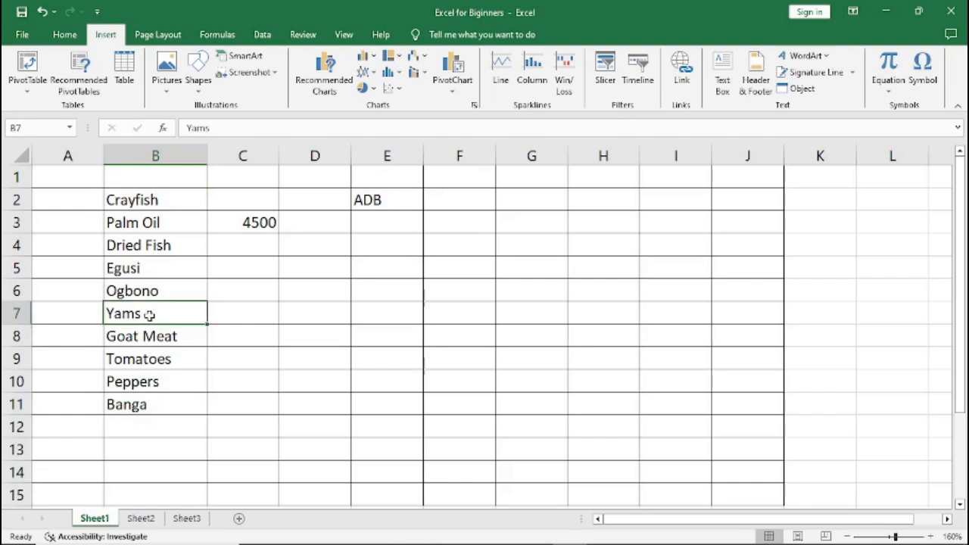
click(142, 179)
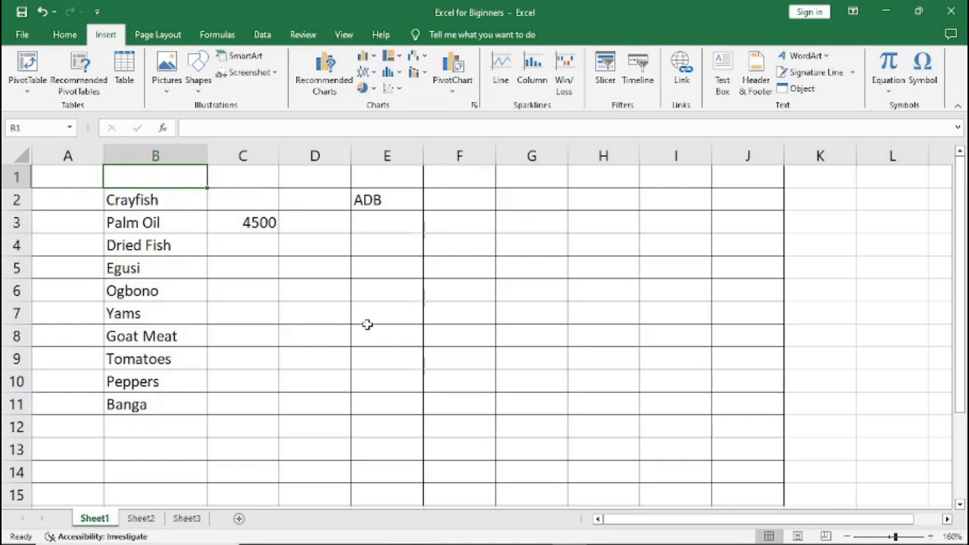
text(F)
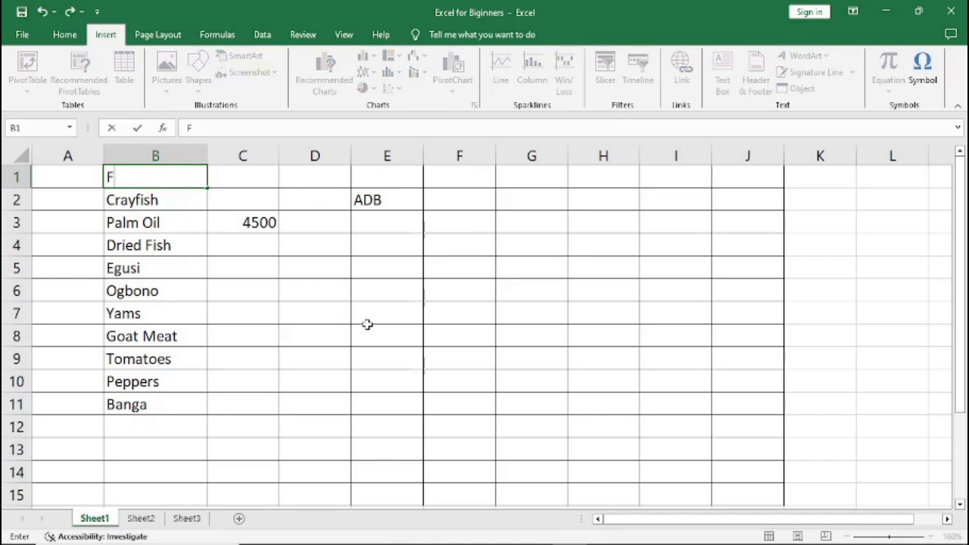
text(O)
text(D ITEMS)
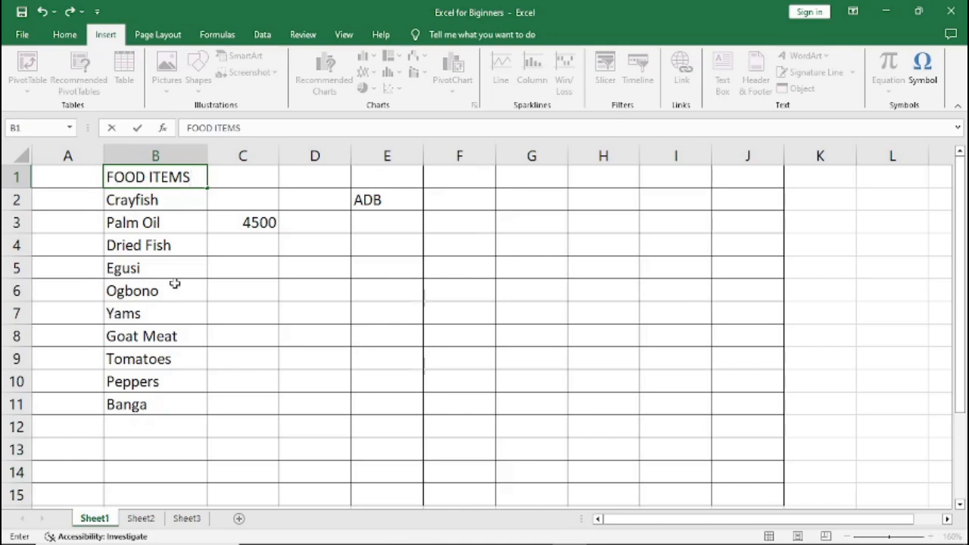
key(Tab)
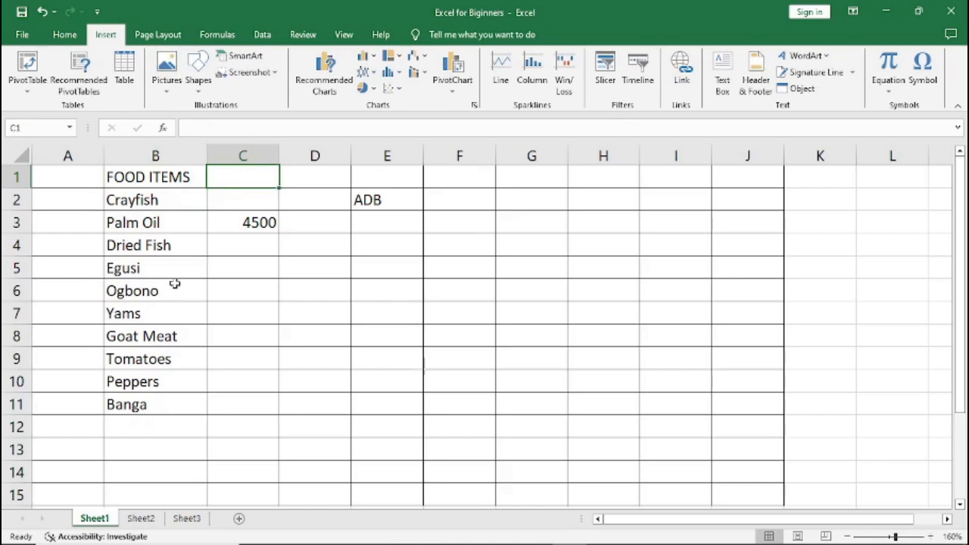
Enter the heading AMOUNT in C1 beside FOOD ITEMS
text(AMO)
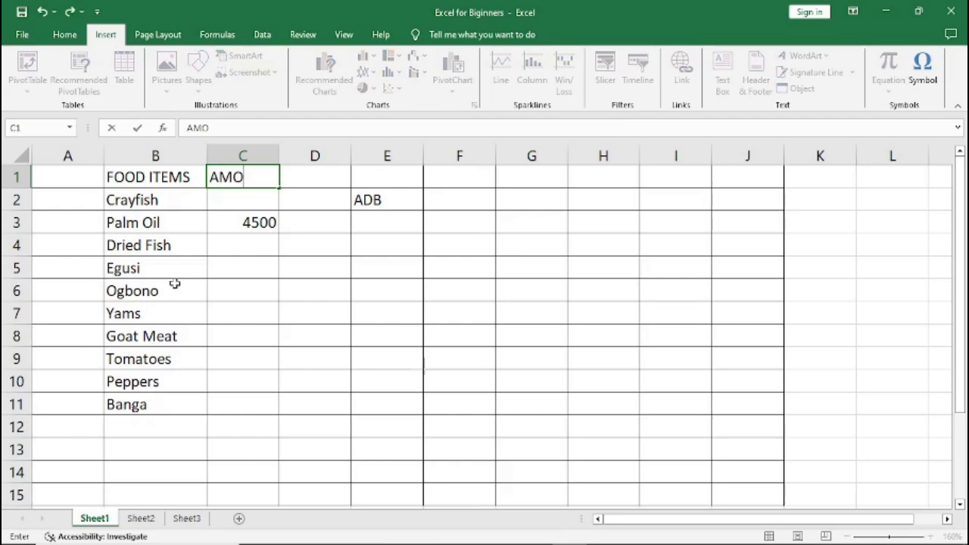
text(UNT)
key(Tab)
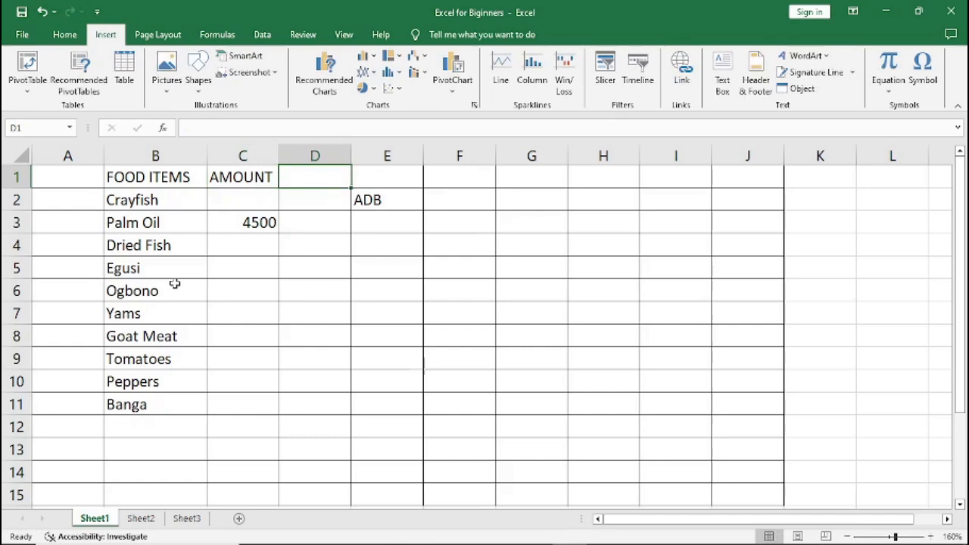
Enter the amounts 1200 for Crayfish in C2 and 7500 for Dried Fish in C4, skipping the filled Palm Oil cell
key(Left)
key(Down)
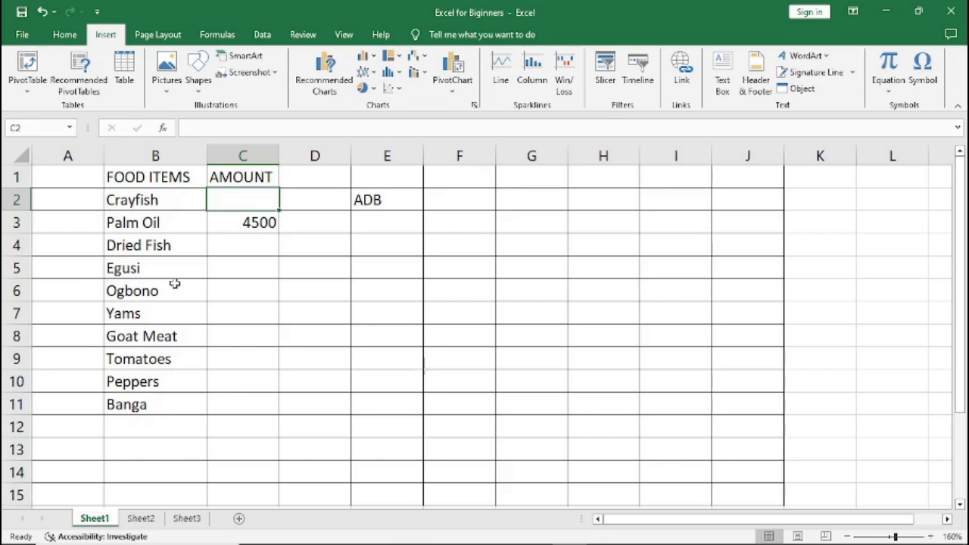
text(1200)
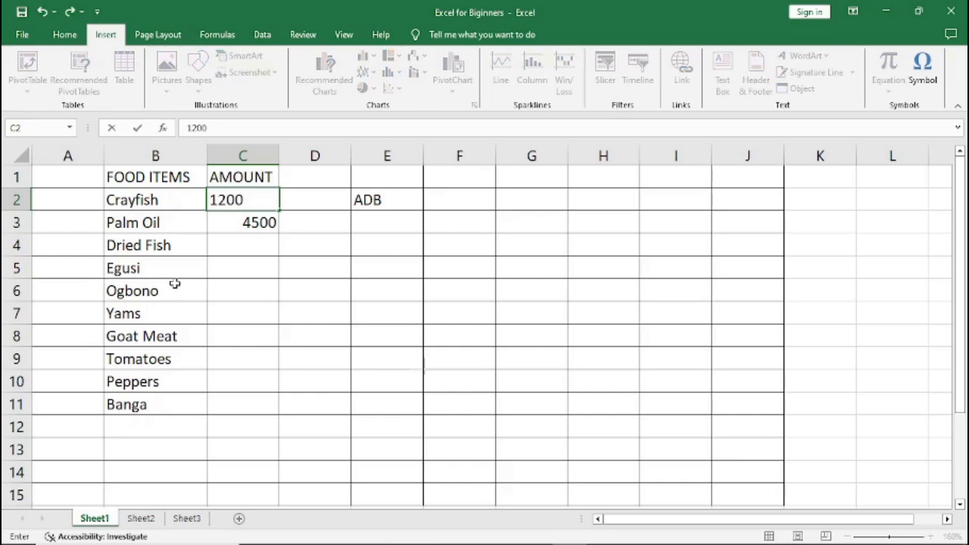
key(Return)
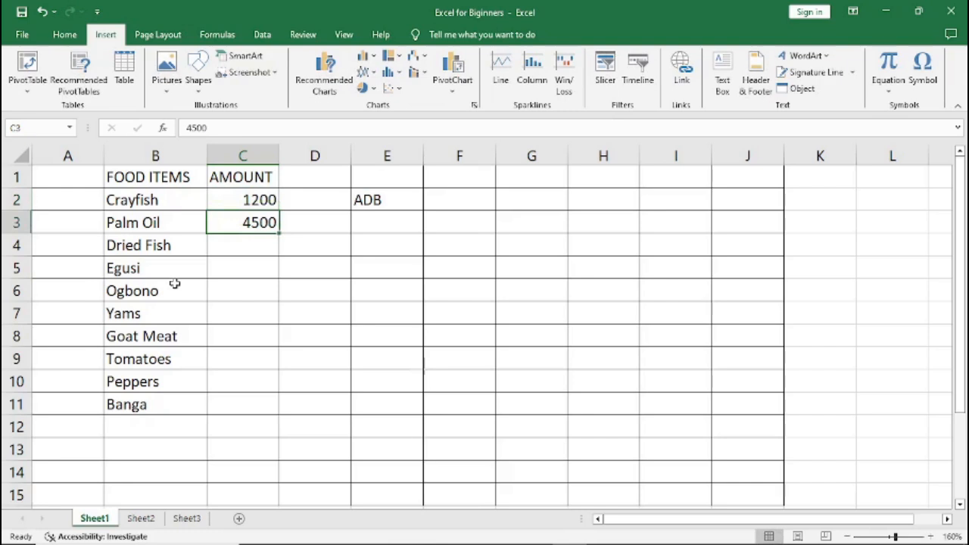
key(Return)
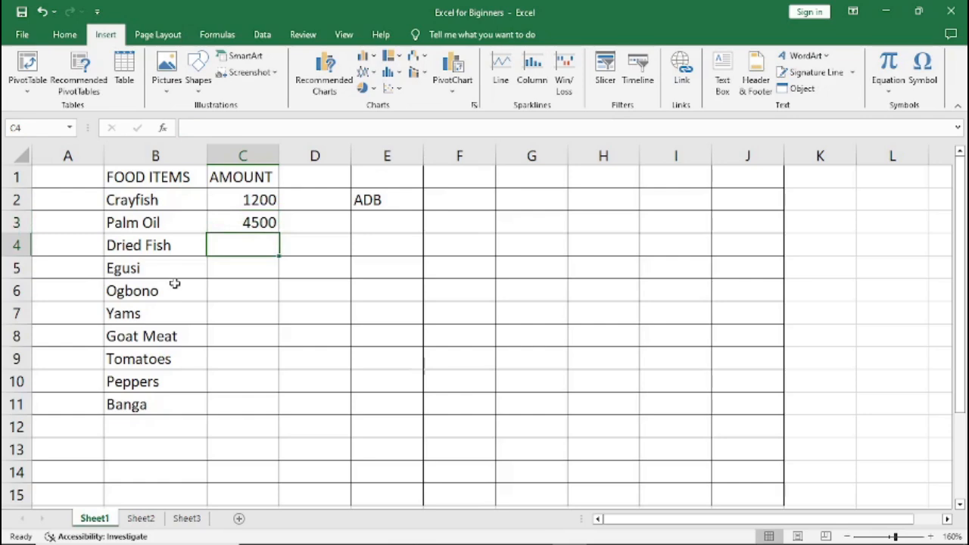
text(7500)
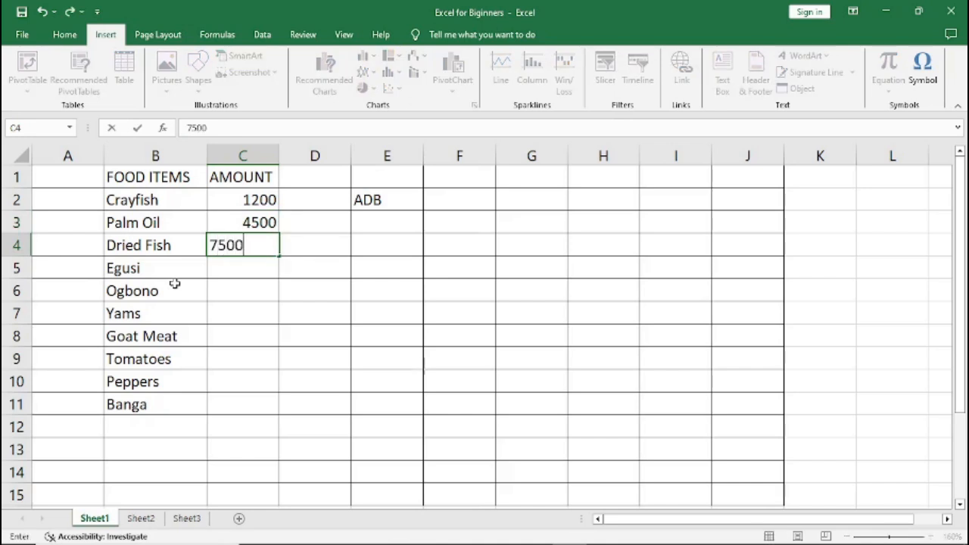
key(Return)
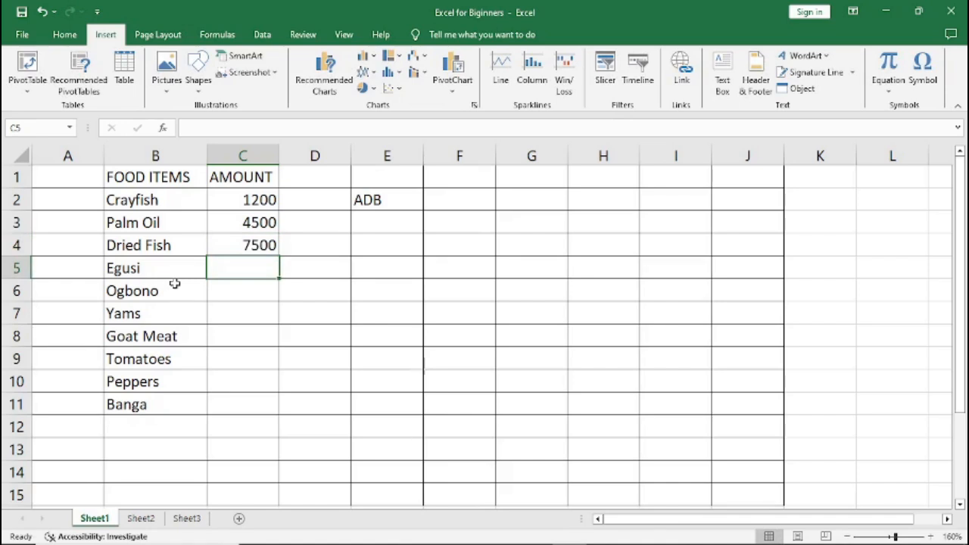
Enter the amounts 4000 for Egusi in C5 and 5700 for Ogbono in C6
text(4)
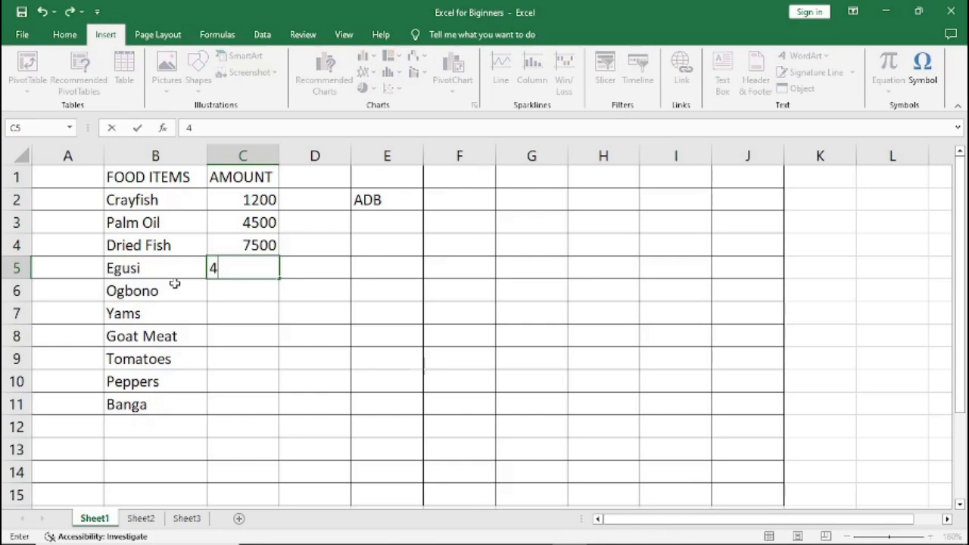
text(000)
key(Return)
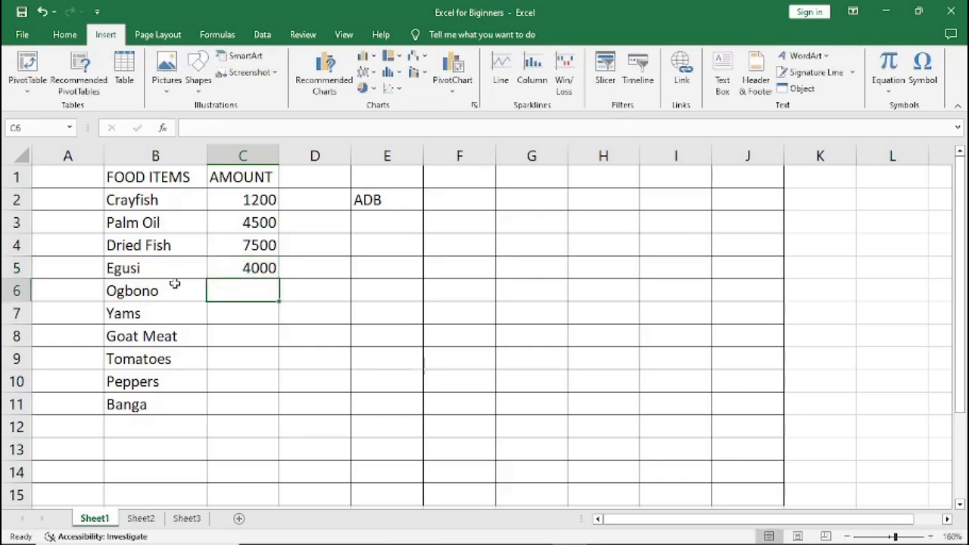
text(5)
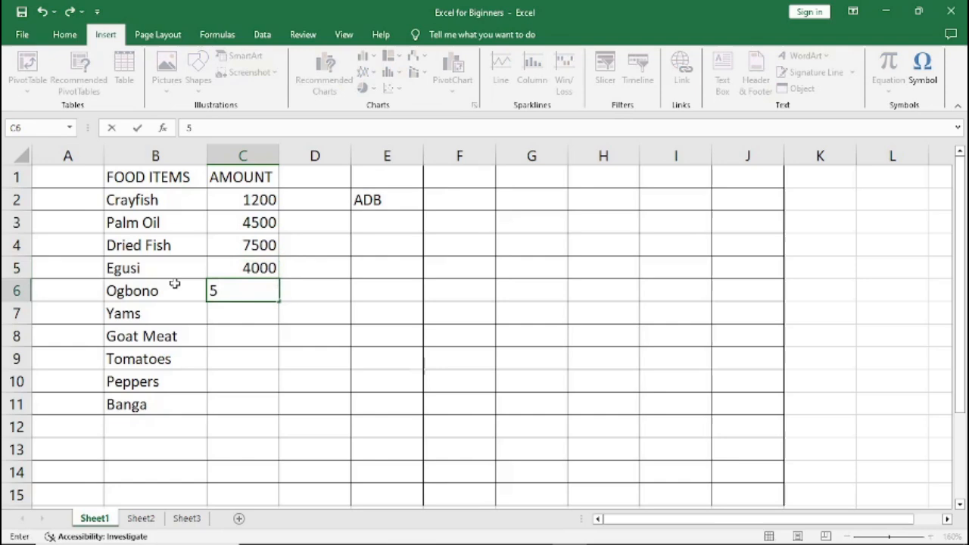
text(700)
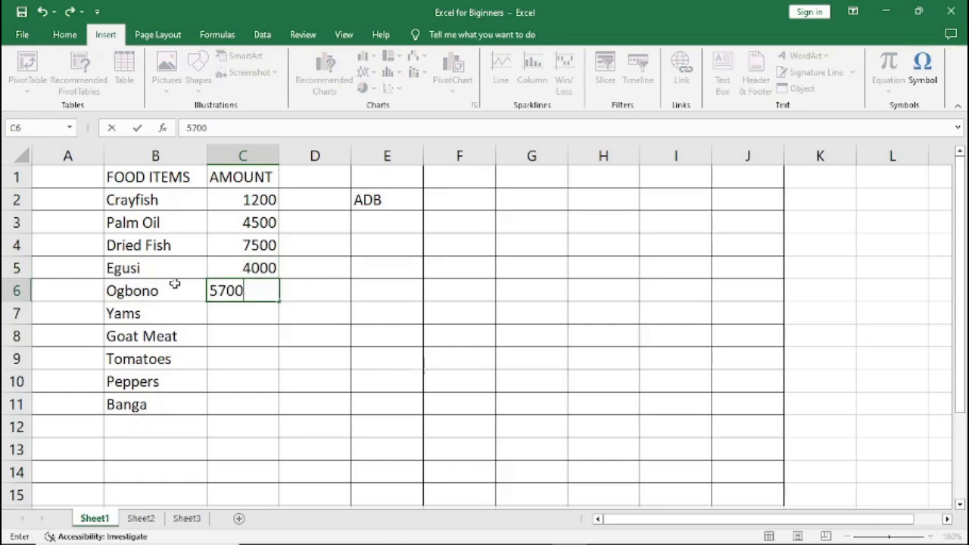
key(Return)
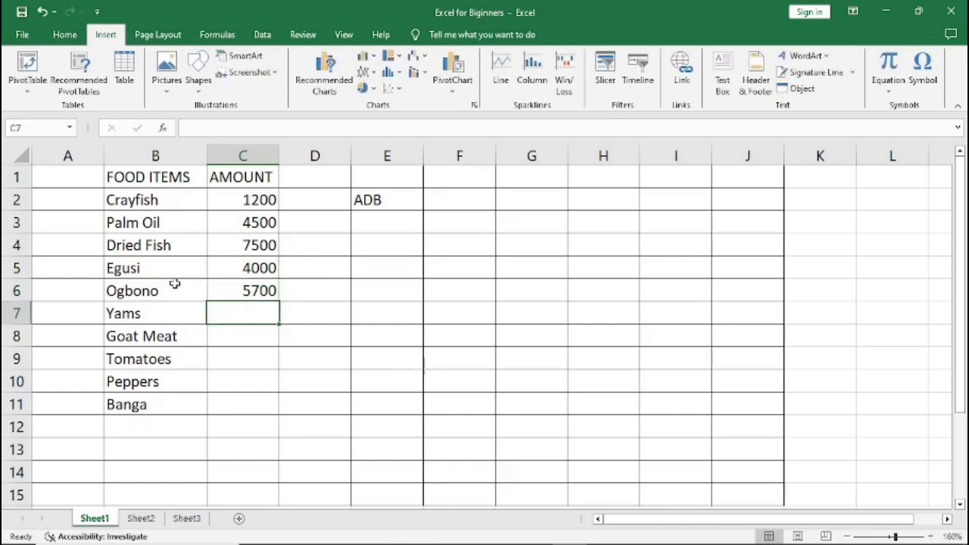
Enter the amounts 10000 for Yams in C7 and 15000 for Goat Meat in C8
text(1)
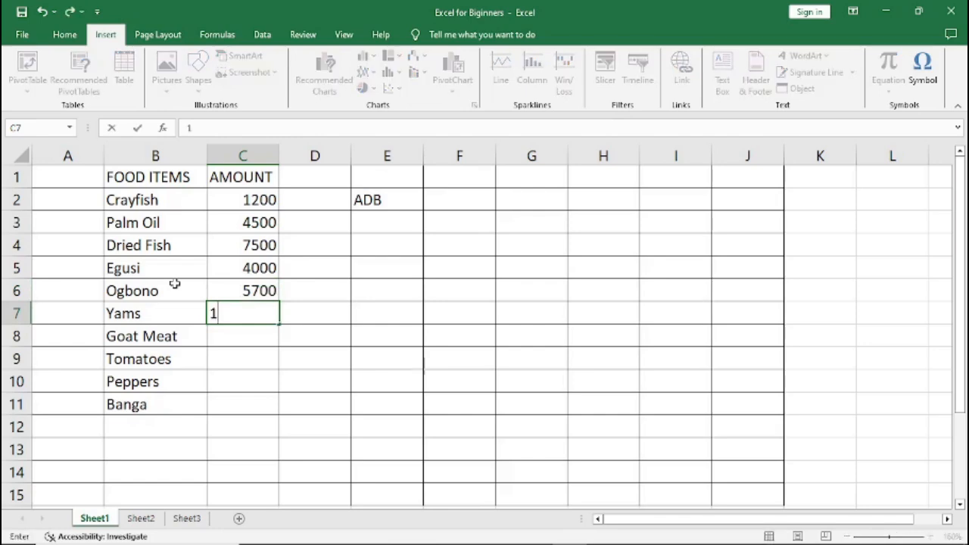
text(0000)
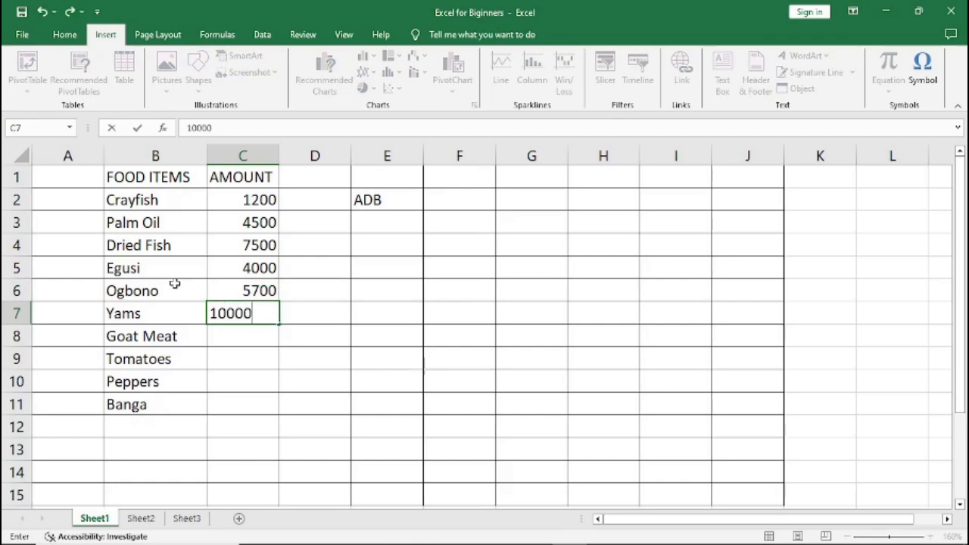
key(Return)
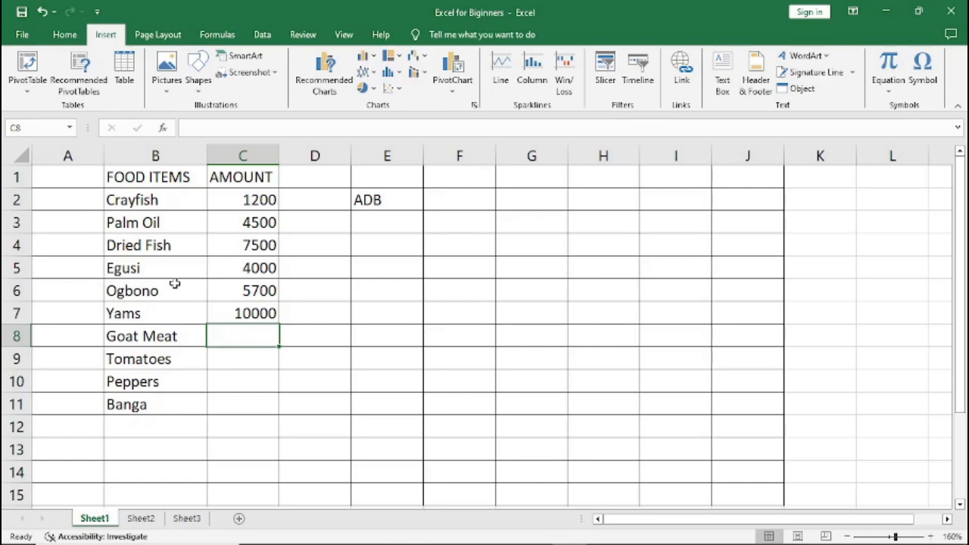
text(15000)
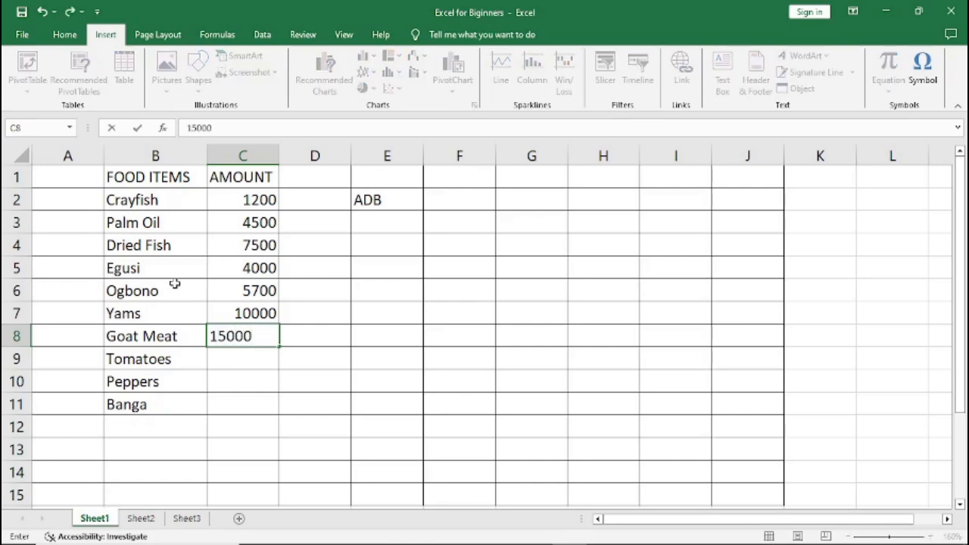
key(Return)
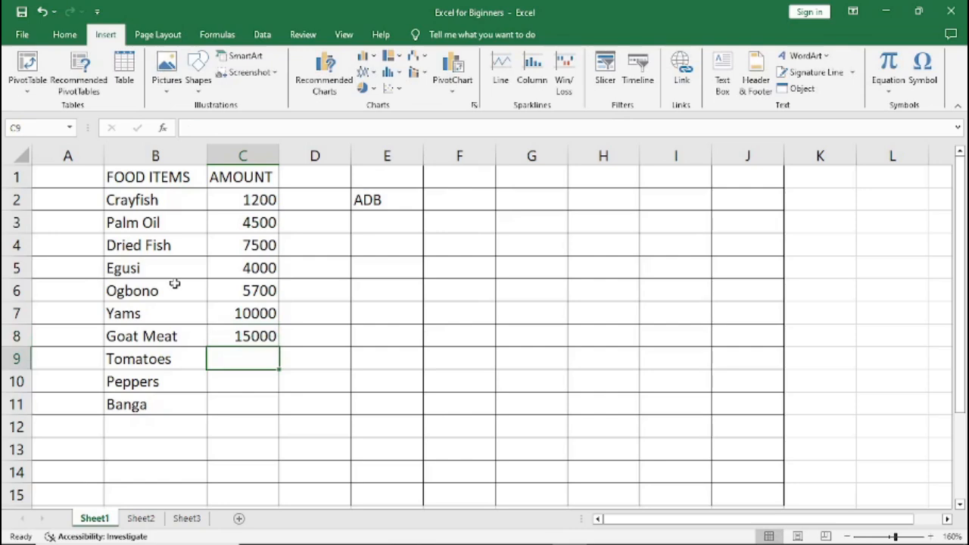
Fill C9 to C11 with the amounts 2400 for Tomatoes, 300 for Peppers and 1800 for Banga
text(2400)
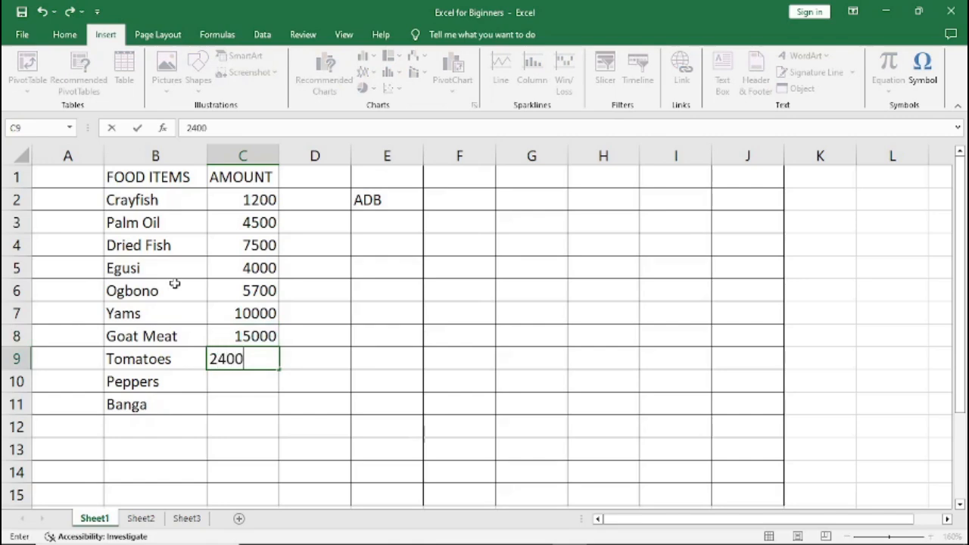
key(Return)
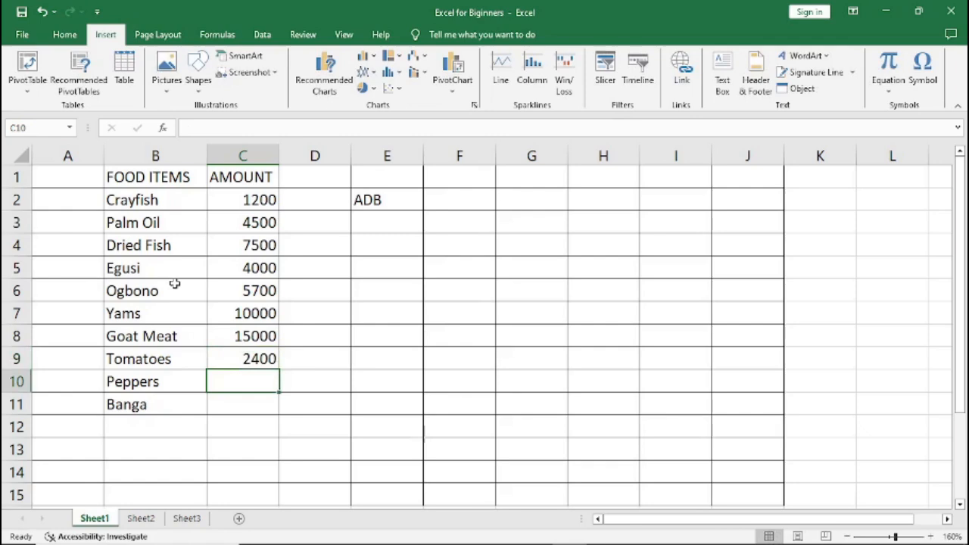
text(3)
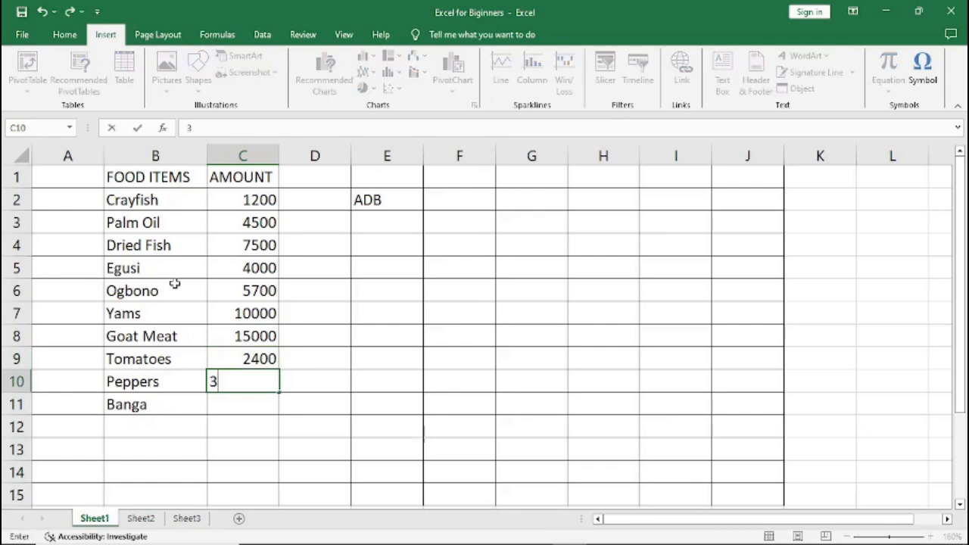
text(00)
key(Return)
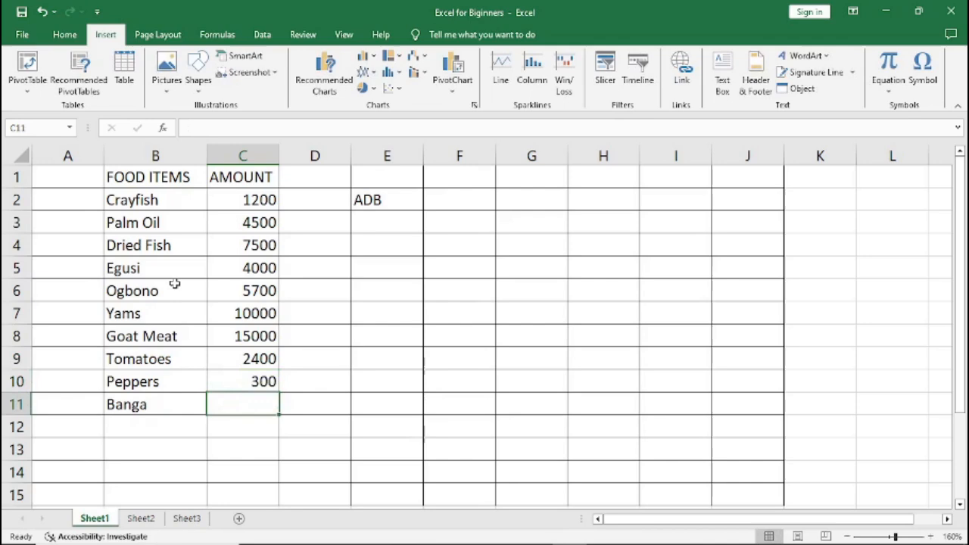
text(18)
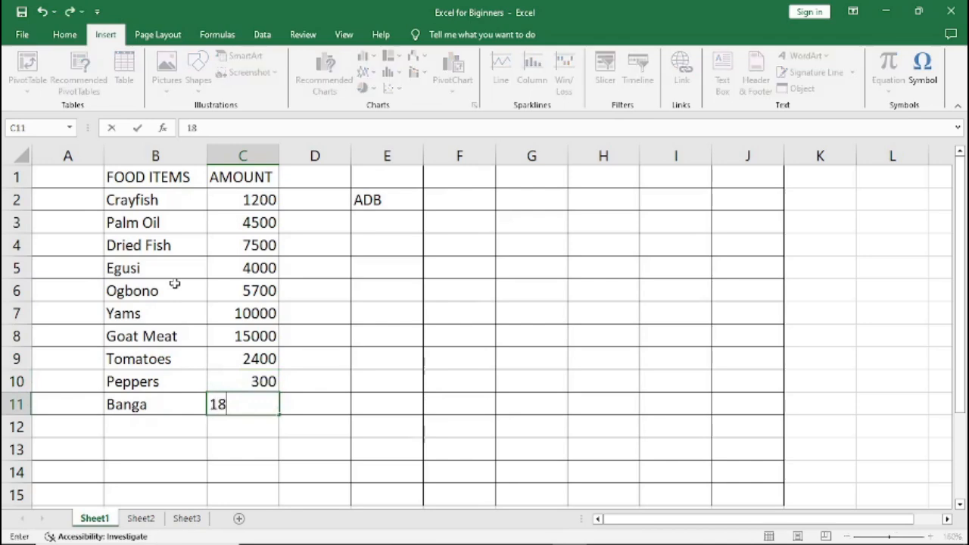
text(00)
key(Tab)
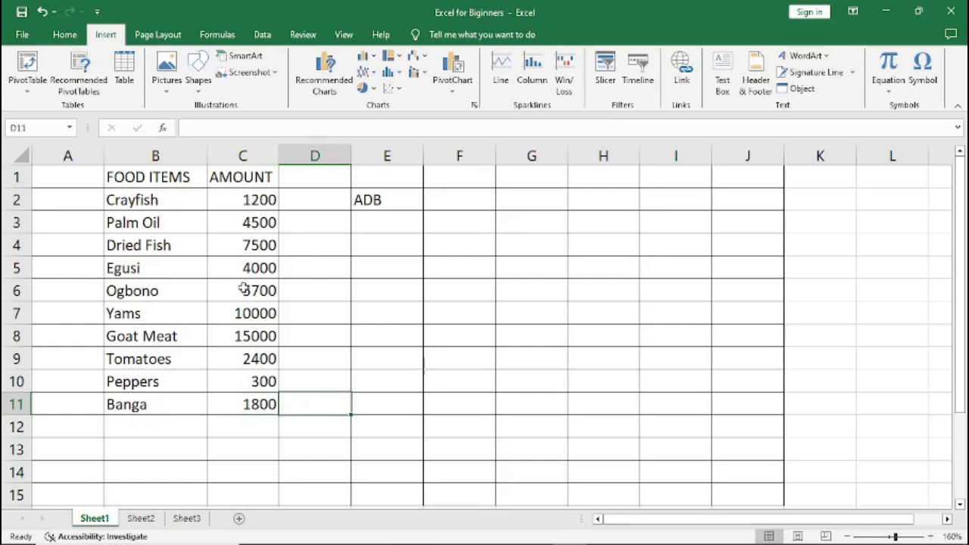
Clear the stray text in E2 and enter ABD in its place
click(234, 204)
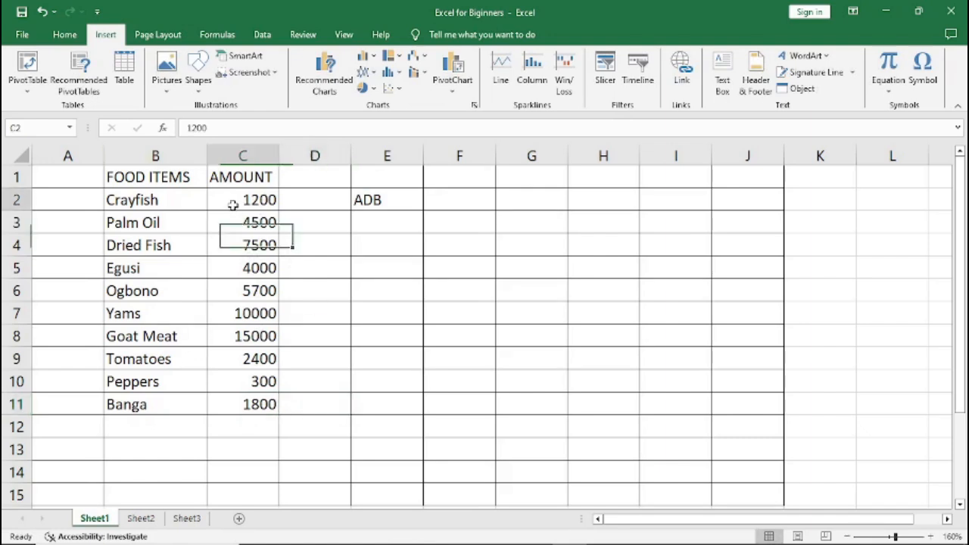
click(377, 205)
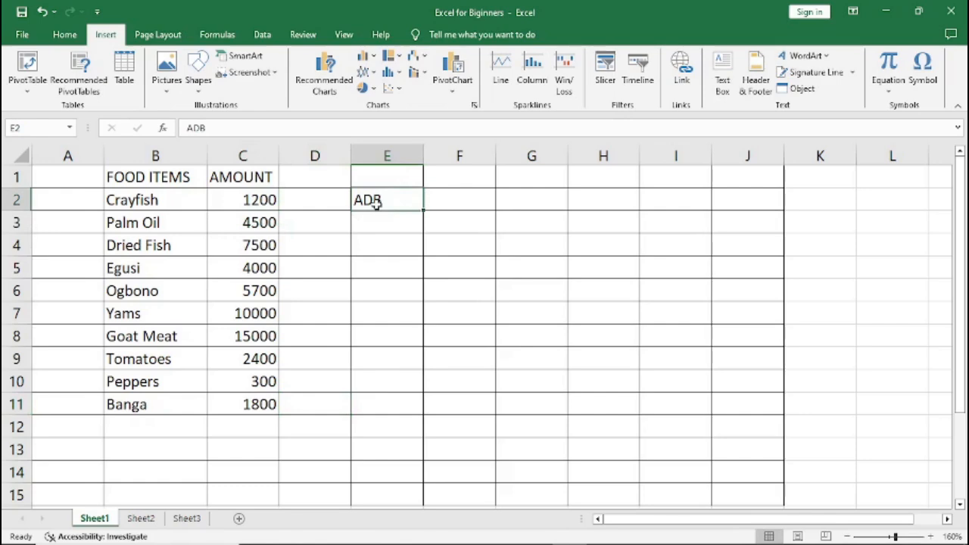
key(Delete)
text(ABD)
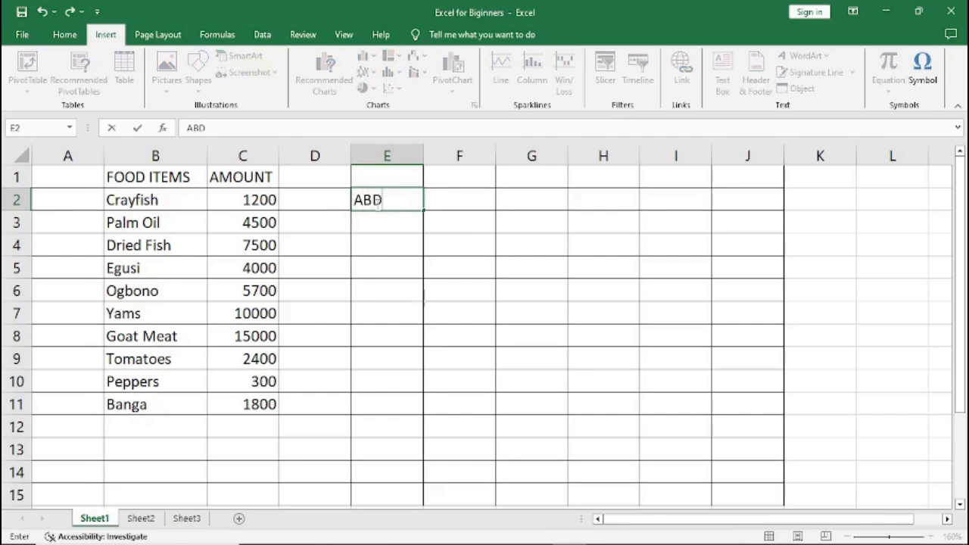
click(380, 273)
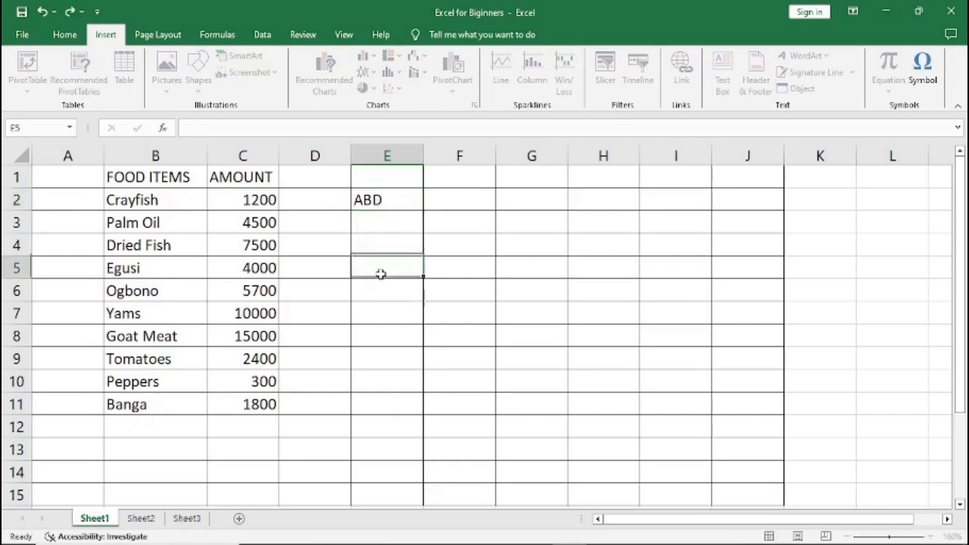
Delete the stray text from E2 and move to F3
click(373, 200)
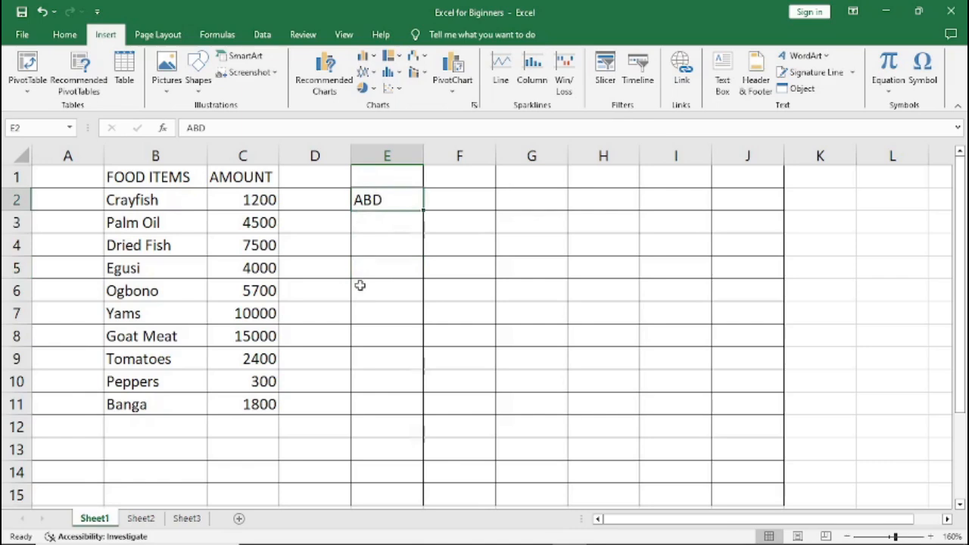
key(Delete)
click(455, 225)
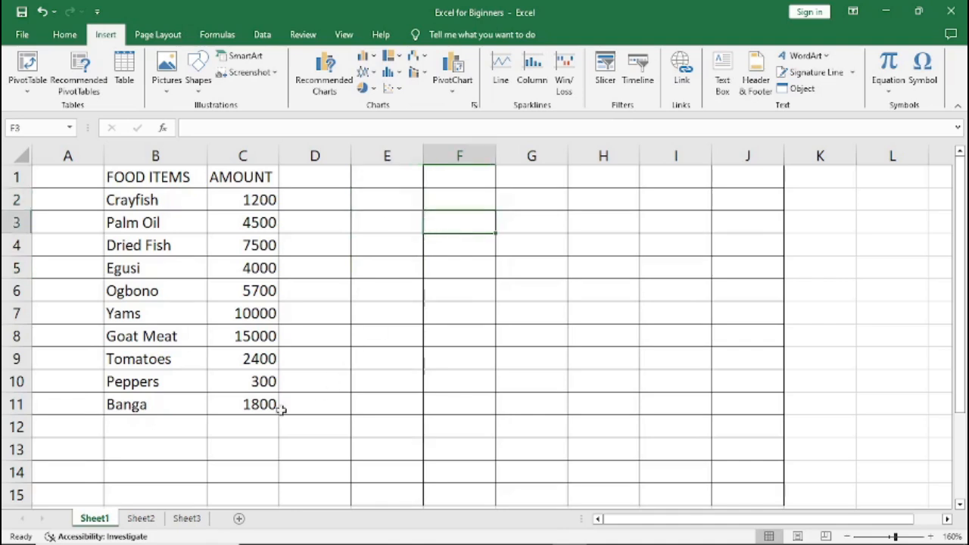
Overwrite the Peppers amount in C10 with 600
click(248, 381)
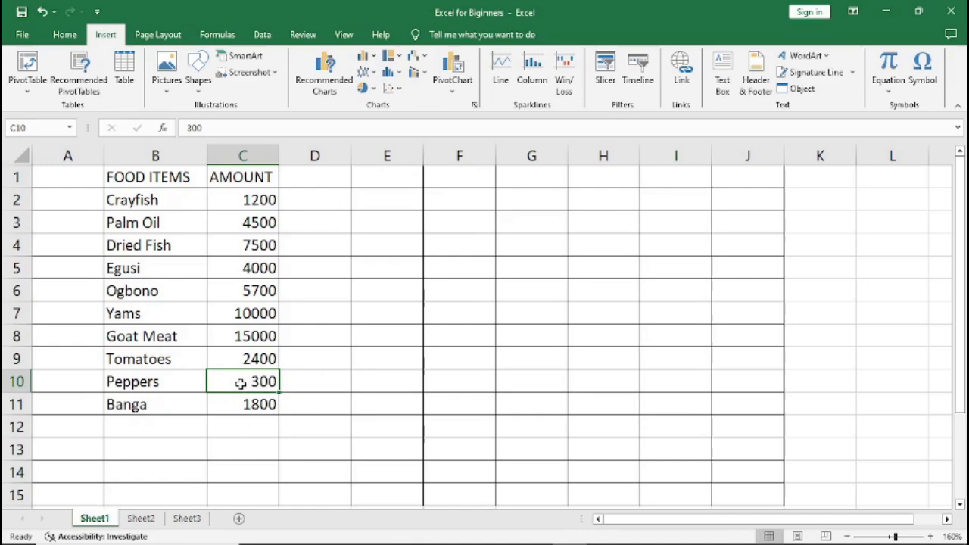
text(600)
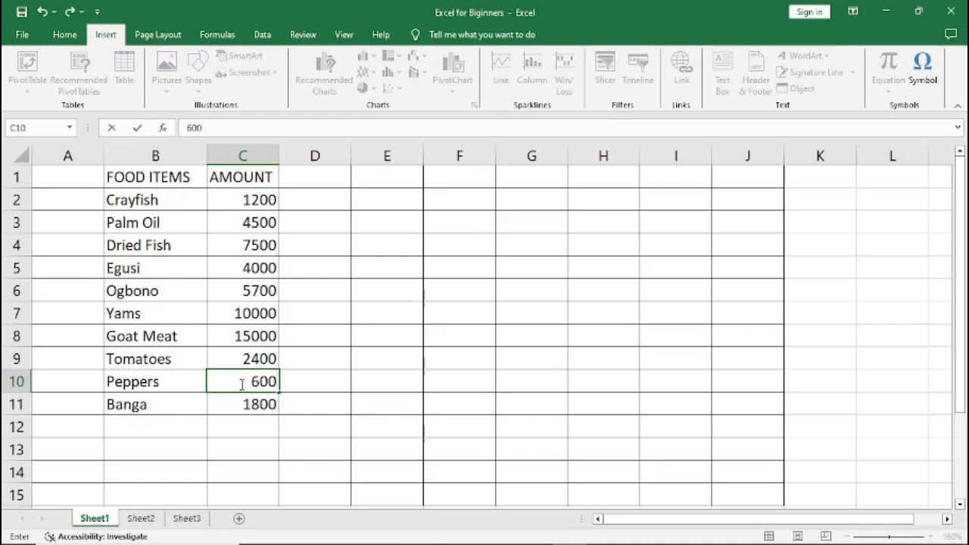
click(347, 354)
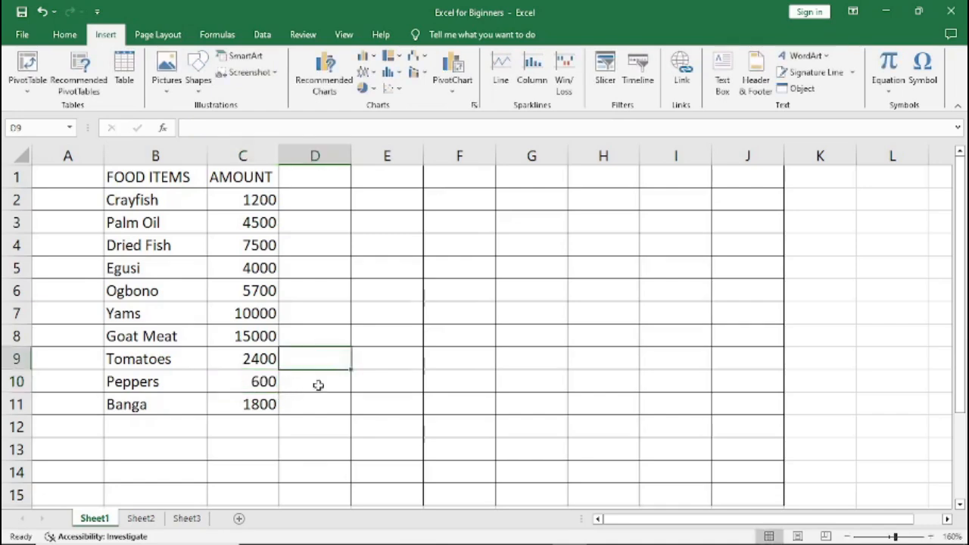
Select the Peppers amount in C10 and move the active cell up to the Goat Meat amount in C8
click(232, 387)
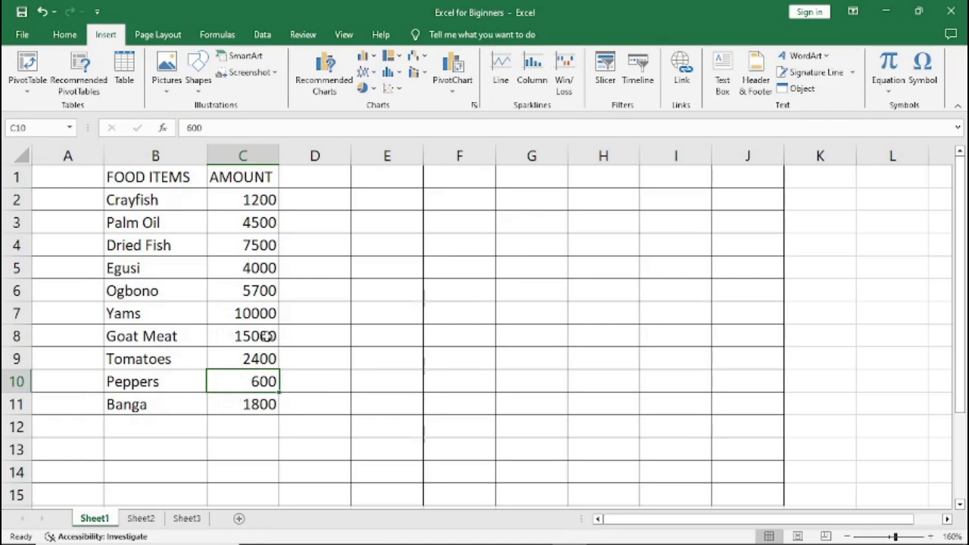
key(Up)
key(Up)
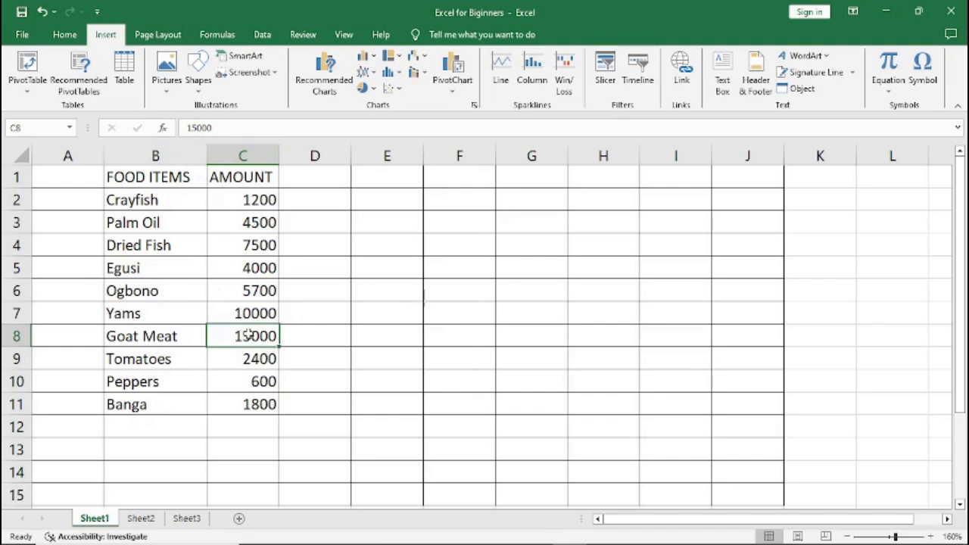
Replace the Goat Meat amount in C8 with 18000 through the formula bar and select the Banga amount in C11
click(219, 128)
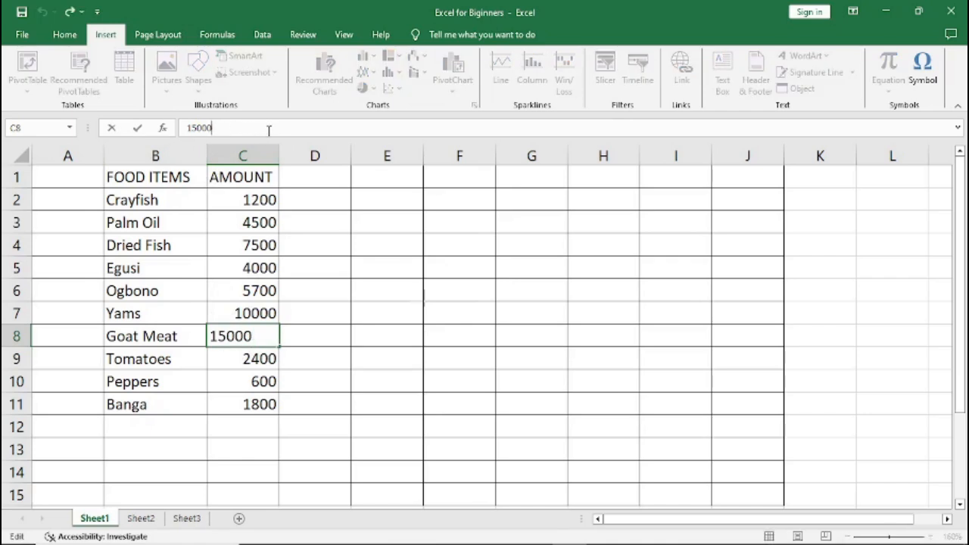
click(248, 315)
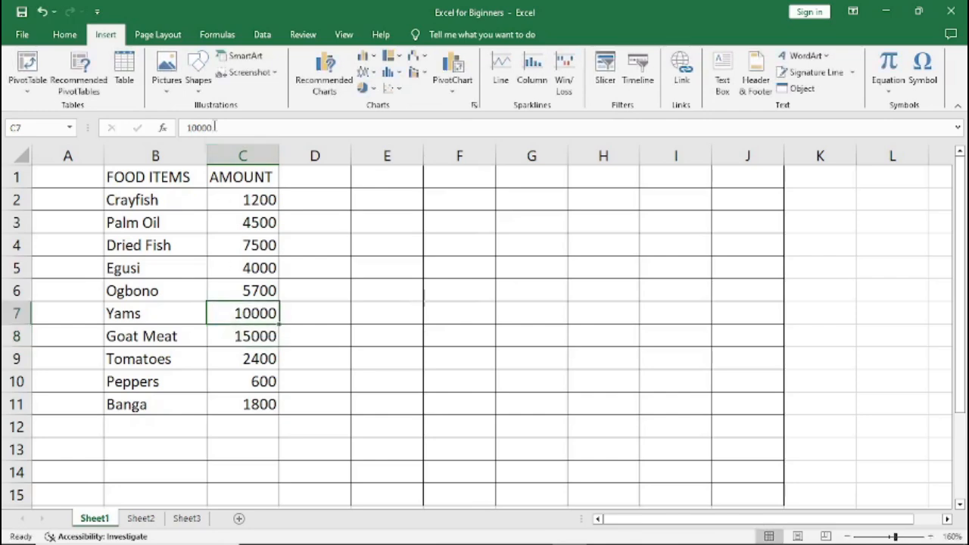
click(251, 334)
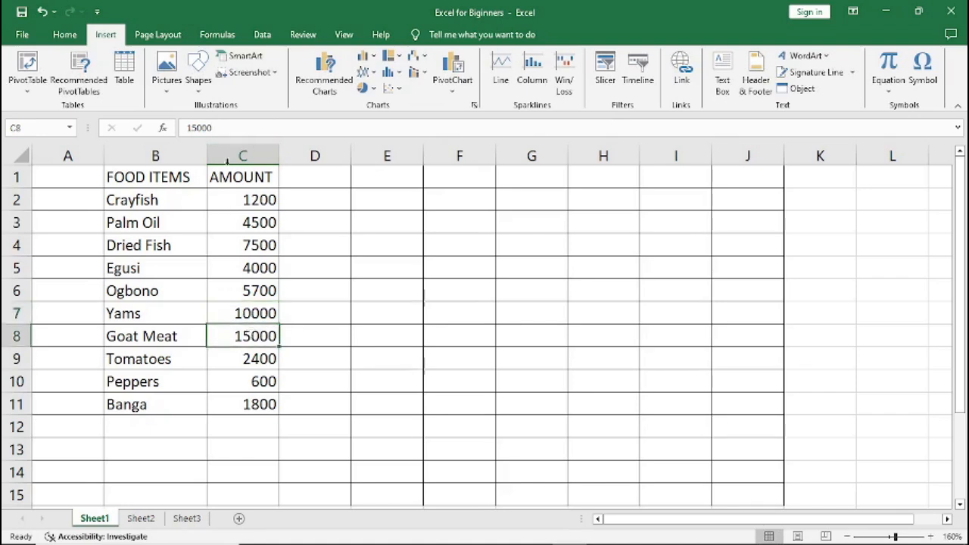
click(226, 127)
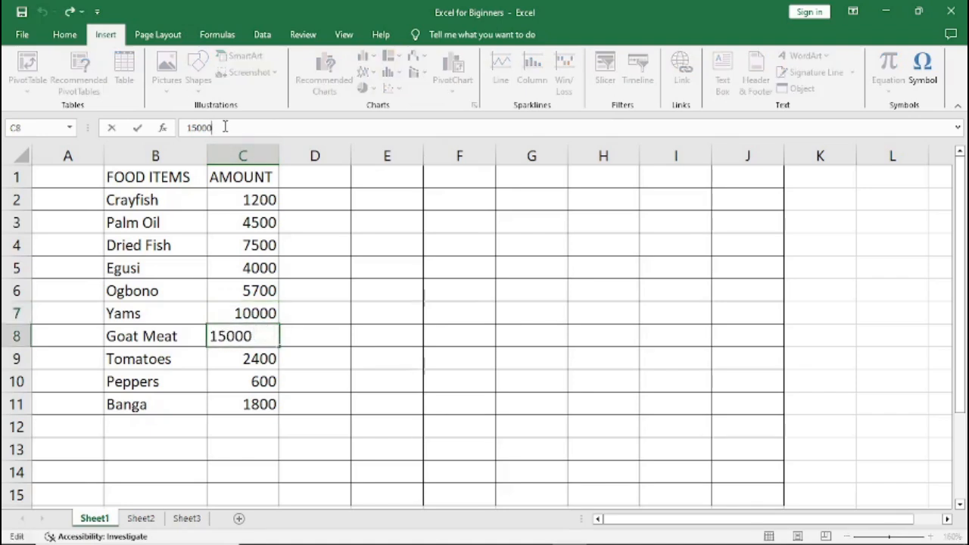
key(BackSpace)
key(BackSpace)
key(BackSpace)
key(BackSpace)
key(BackSpace)
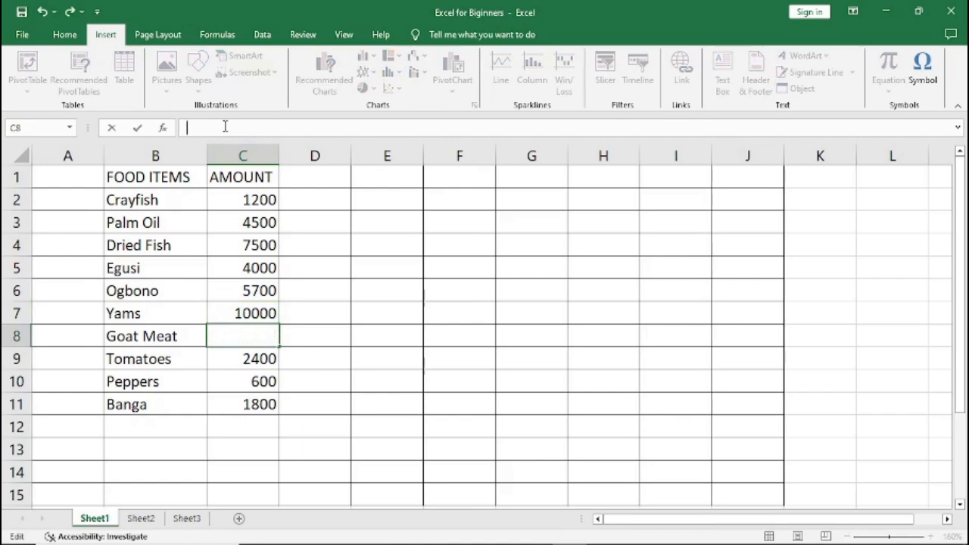
text(18000)
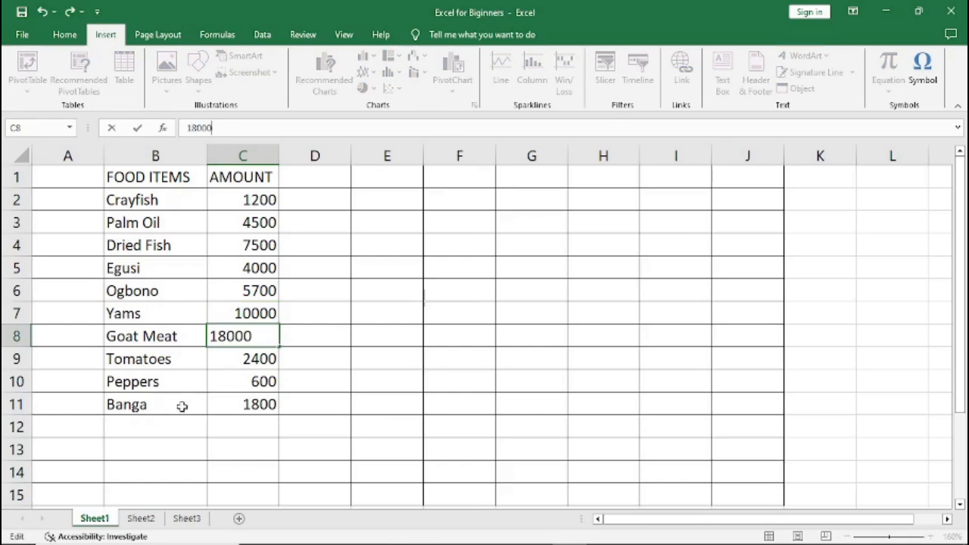
key(Return)
click(233, 411)
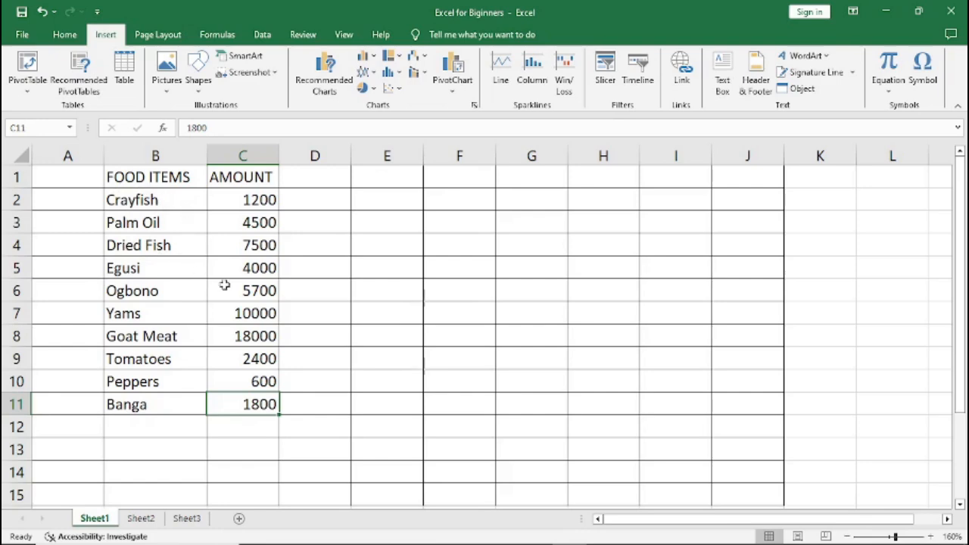
Start saving a copy of the workbook under a new name and choose the Desktop as its location
click(23, 37)
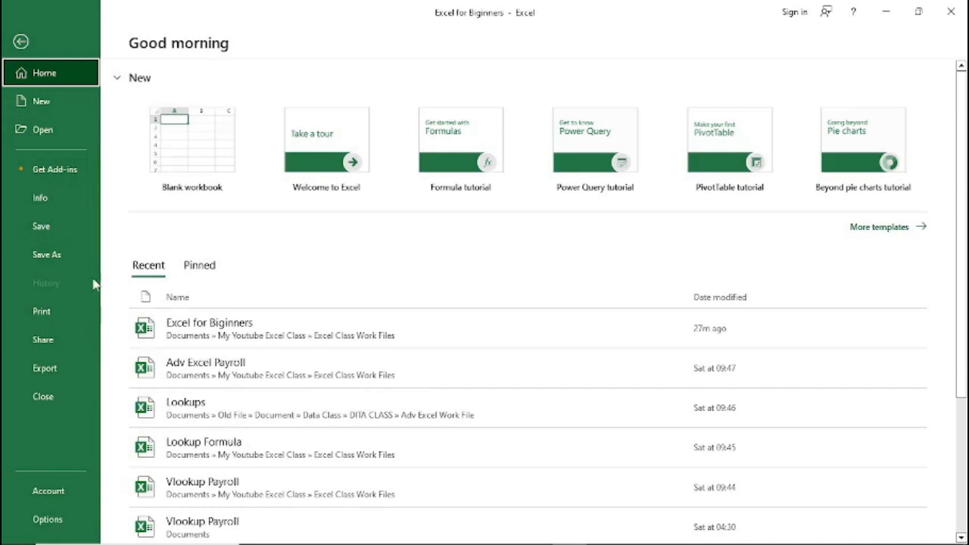
click(43, 259)
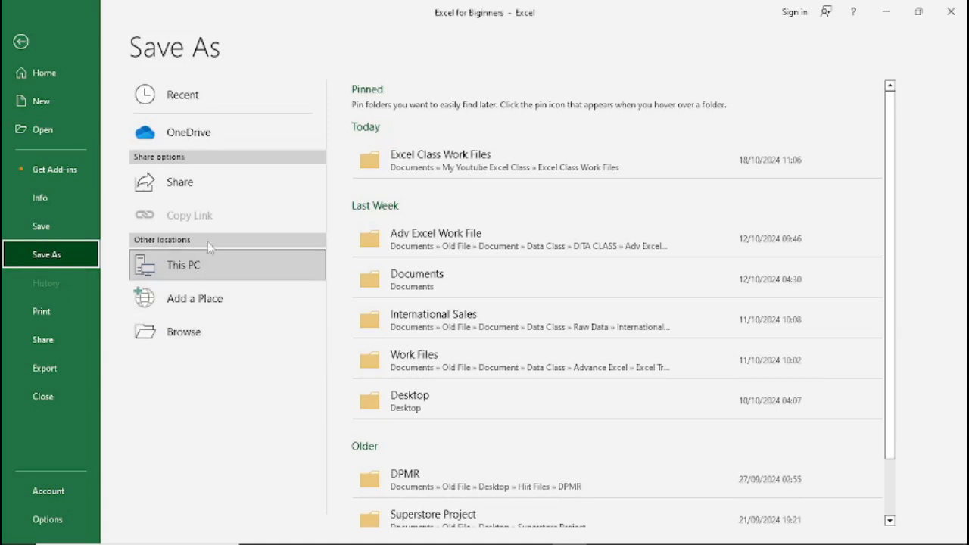
click(188, 268)
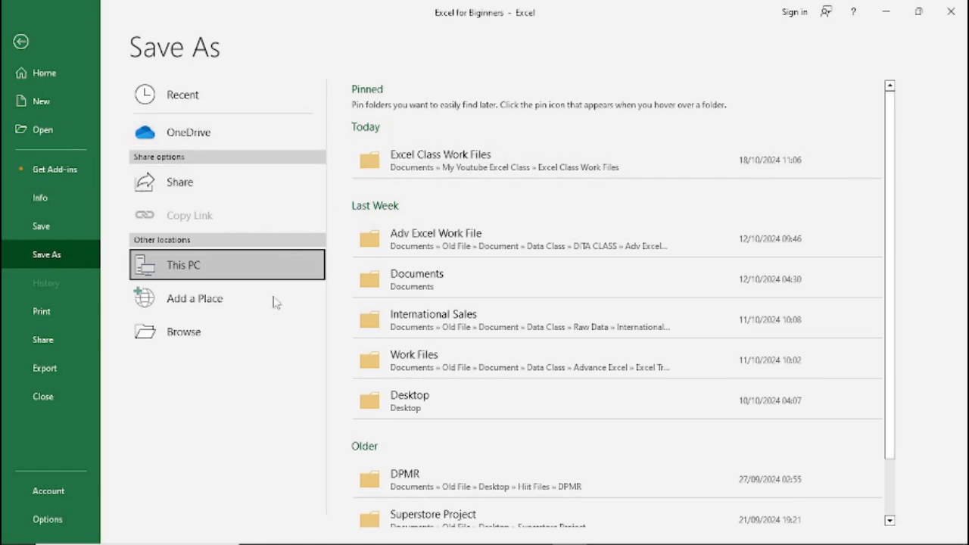
click(203, 331)
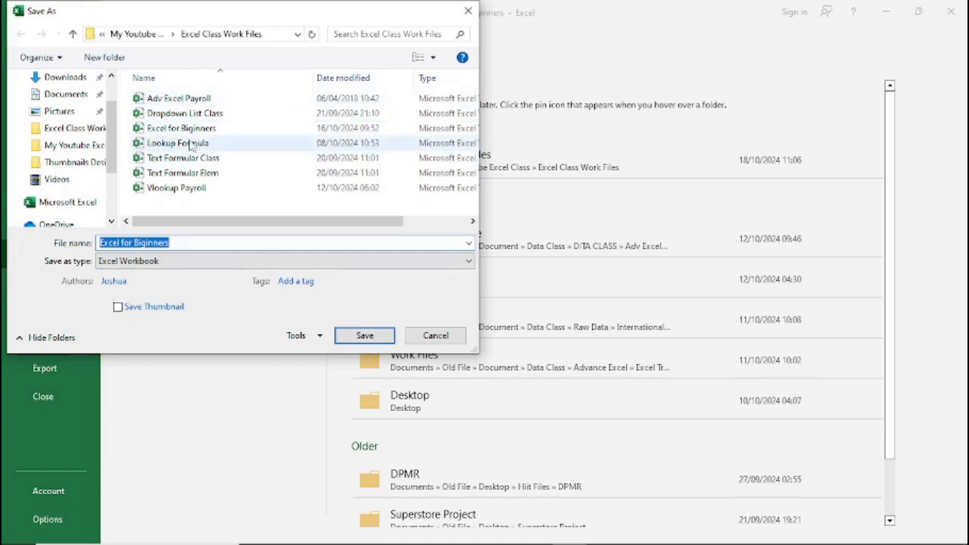
click(111, 77)
click(111, 78)
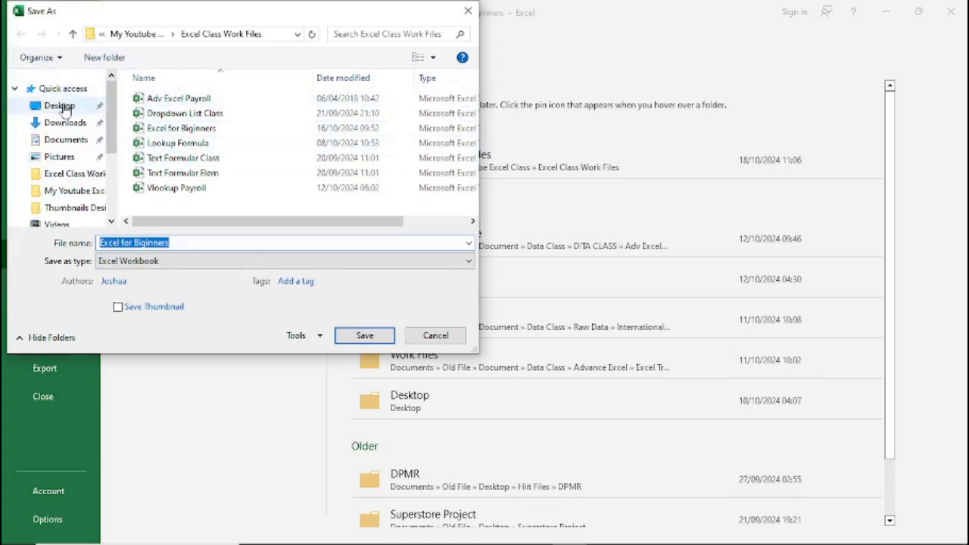
click(61, 108)
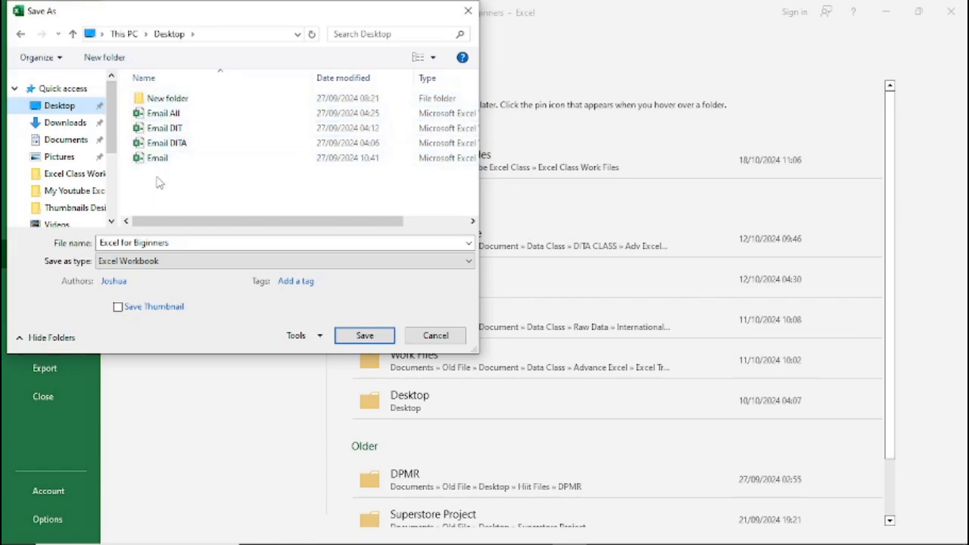
Name the file EXCEL 101 and save it as an Excel Workbook
click(180, 243)
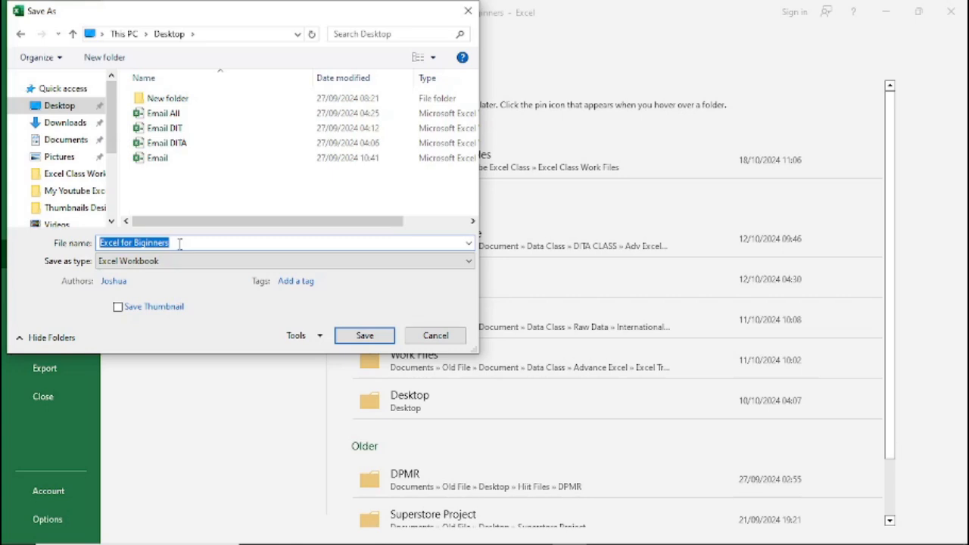
text(EXCEL)
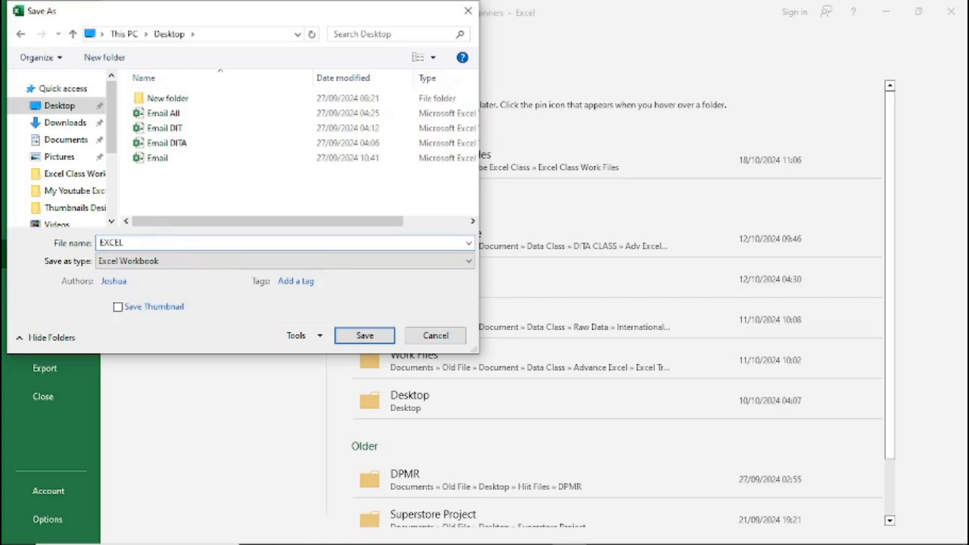
text( 101)
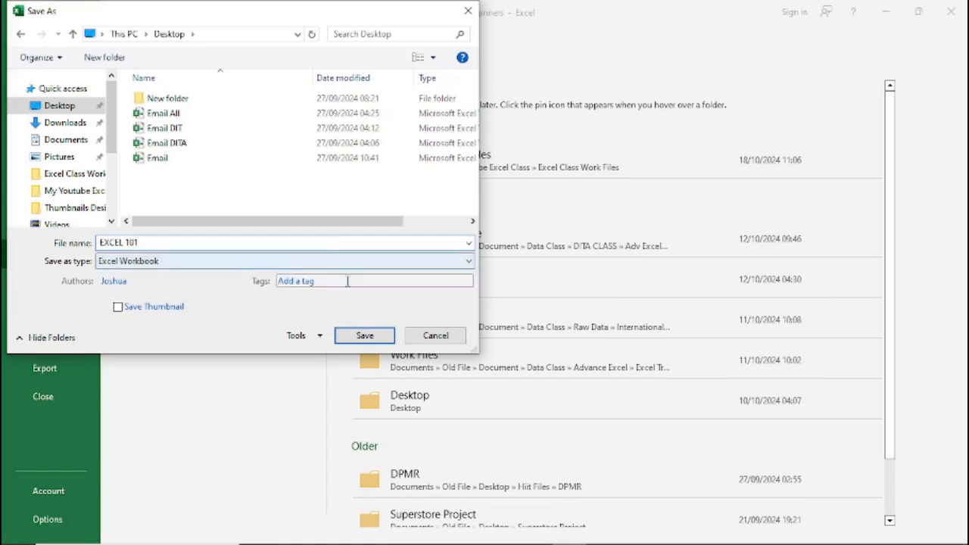
click(361, 336)
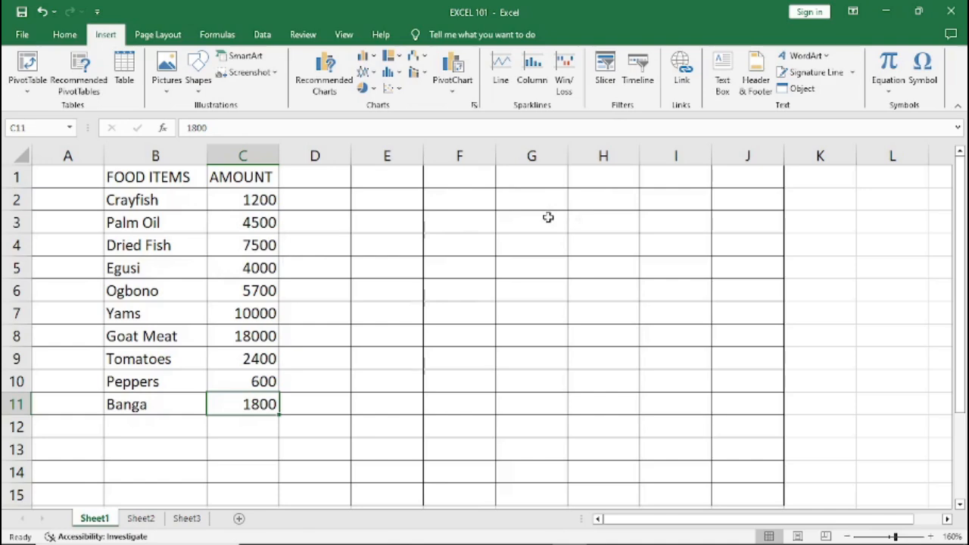
Look for the saved EXCEL 101 file on the Windows desktop, return to the Excel workbook and select C12
key(super+d)
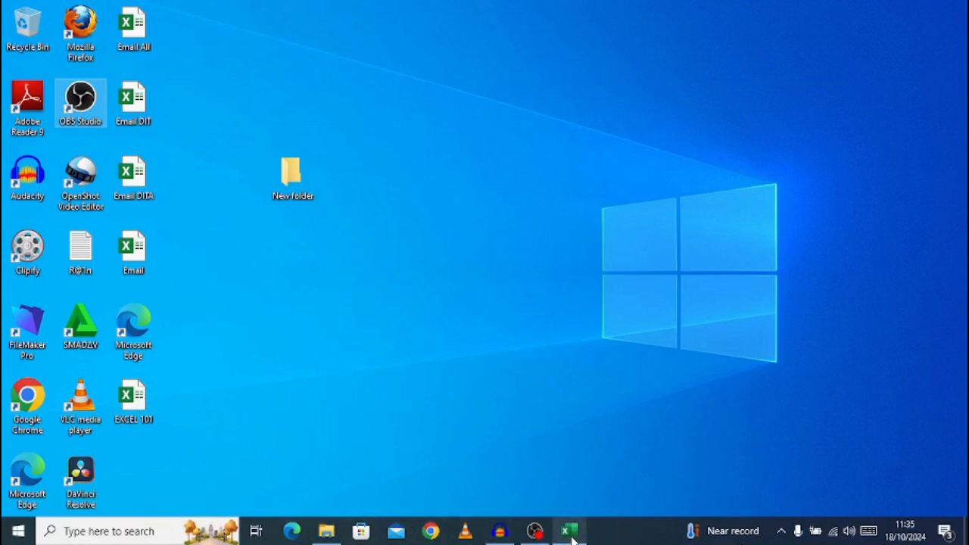
click(572, 535)
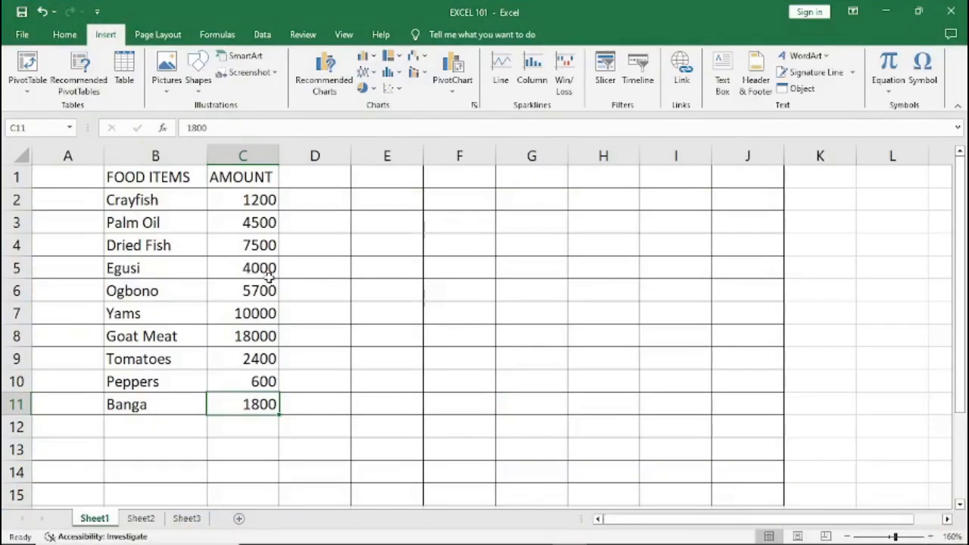
click(242, 429)
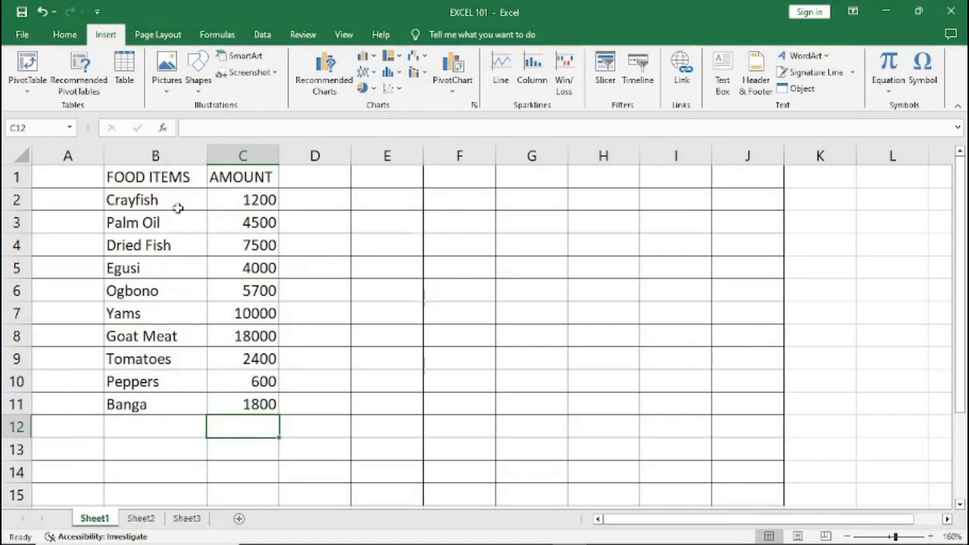
Save the EXCEL 101 workbook in place, select E7 and save once more
key(ctrl+s)
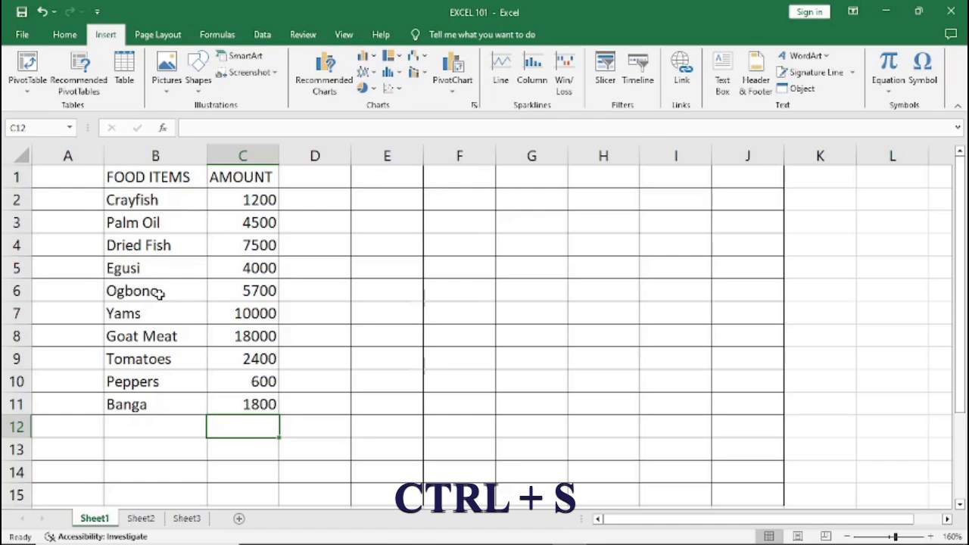
click(407, 314)
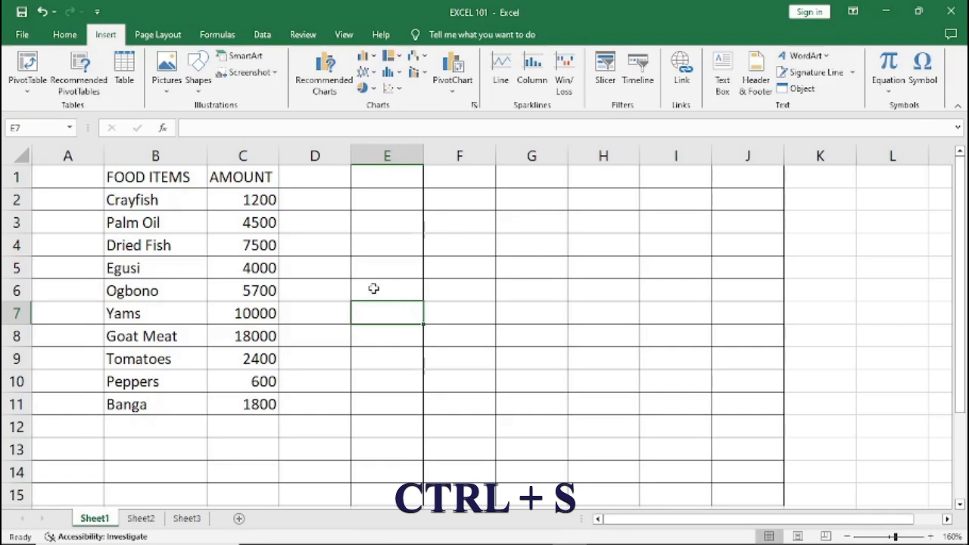
key(ctrl+s)
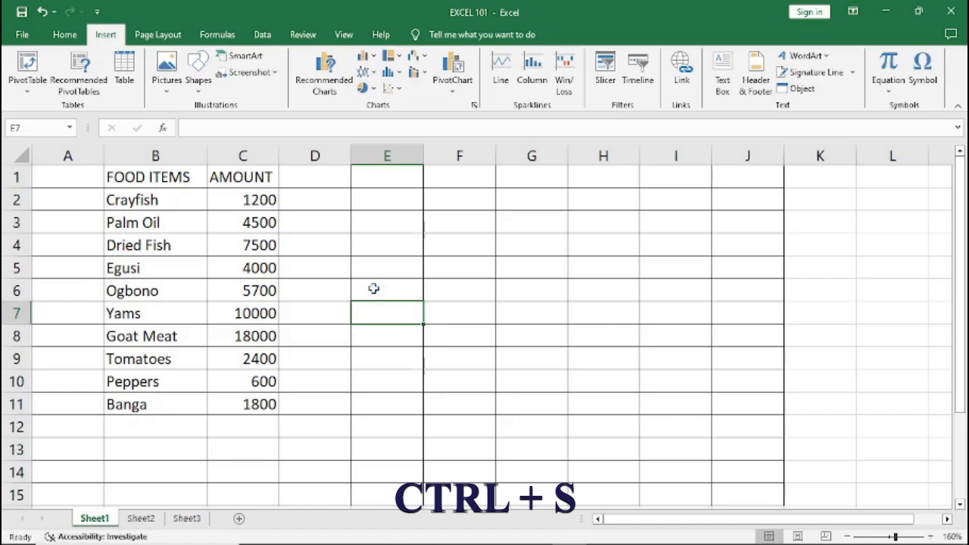
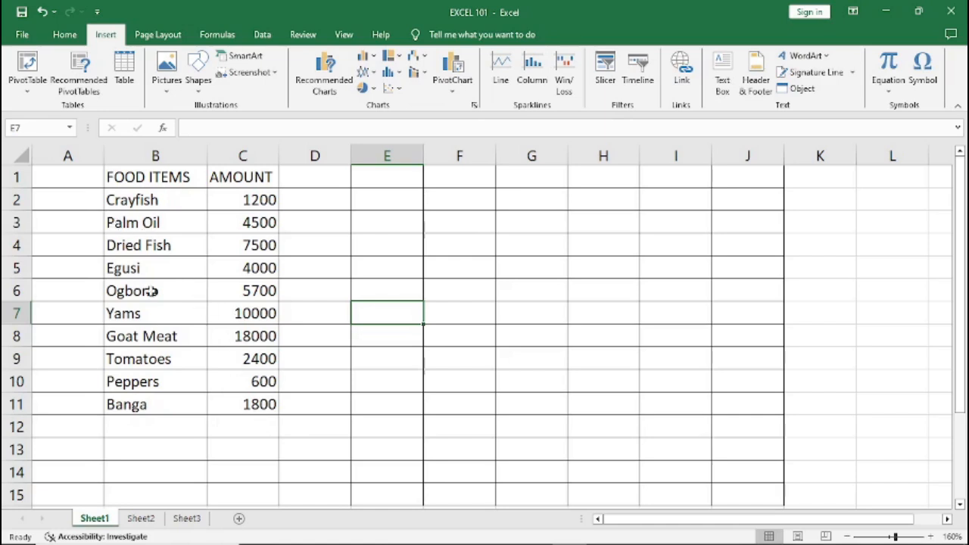
Enter the heading S/NO. in A1 beside the FOOD ITEMS and AMOUNT headings
drag(119, 175, 227, 176)
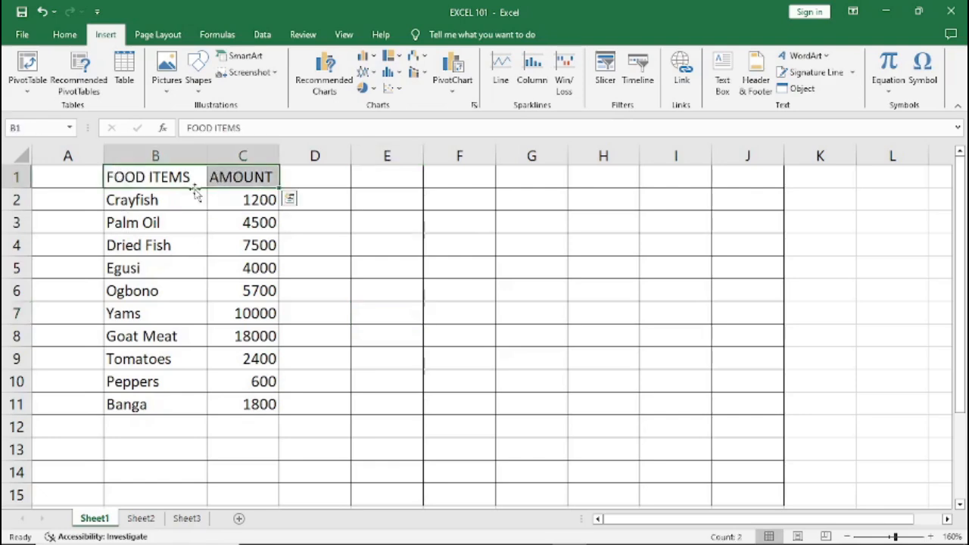
click(78, 180)
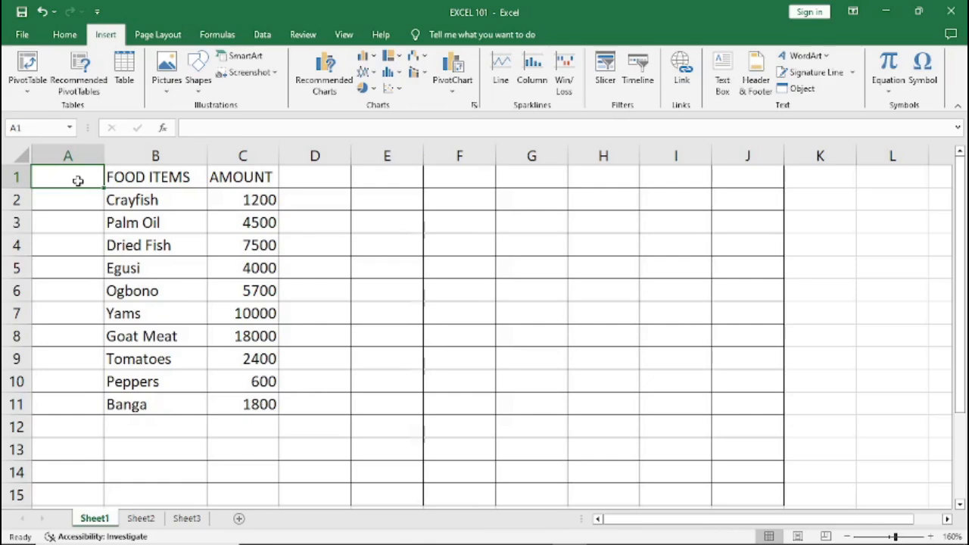
text(S)
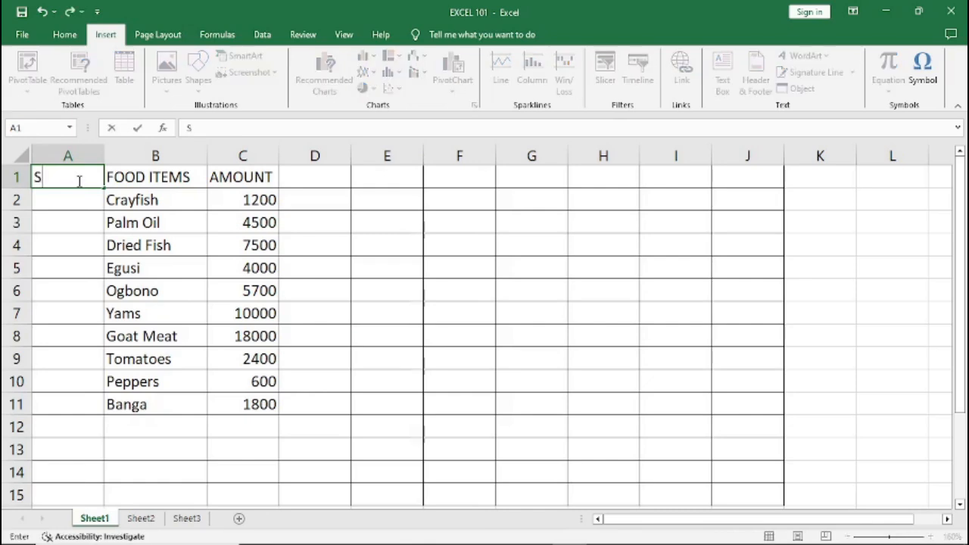
text(/NO)
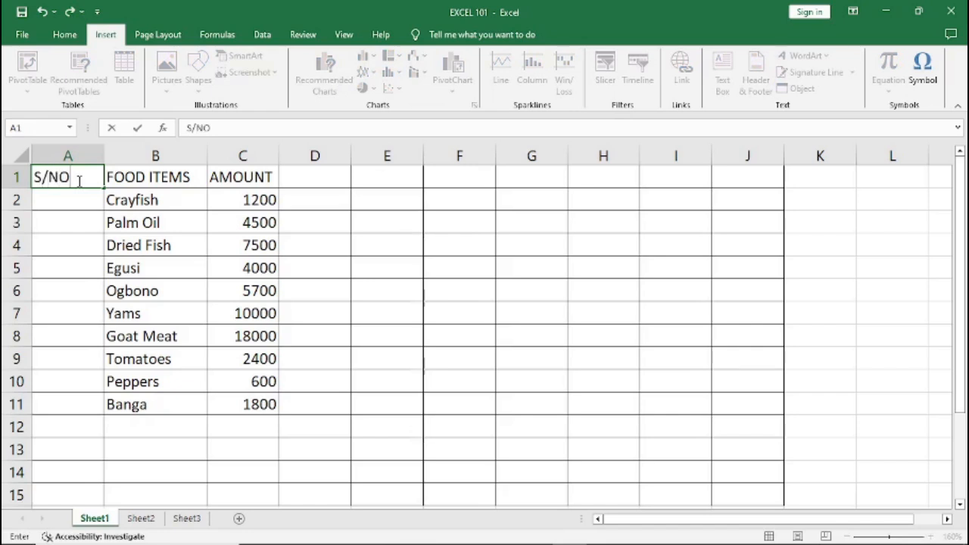
text(.)
key(ctrl+Return)
key(Return)
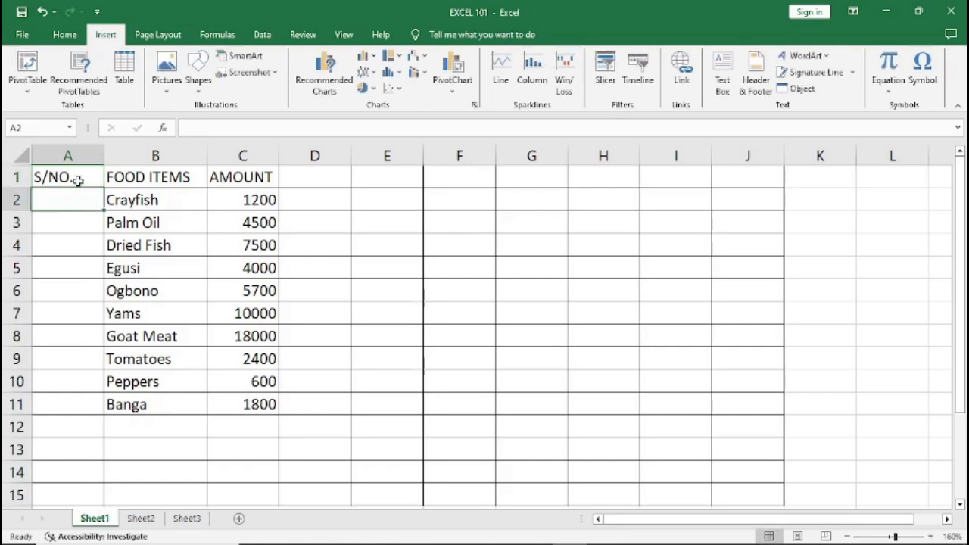
click(78, 181)
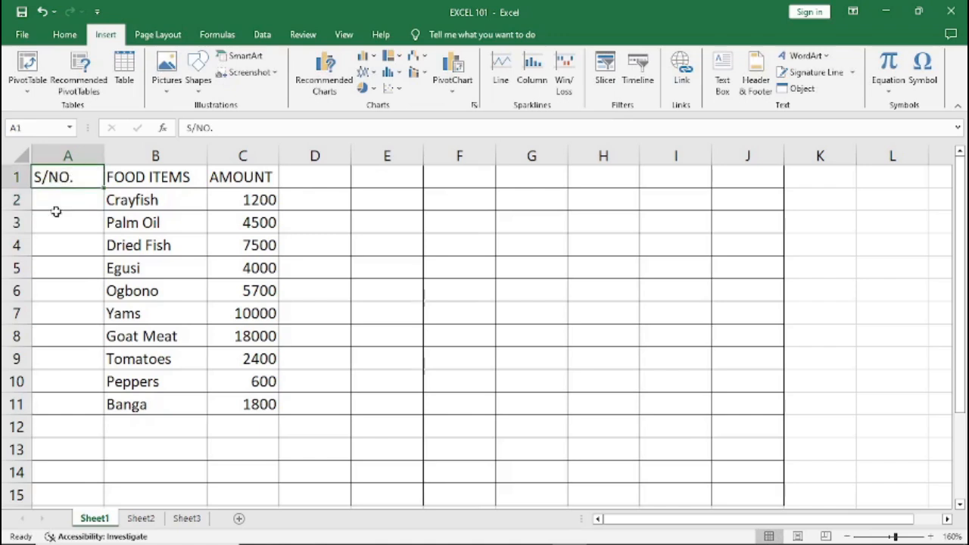
Enter the serial numbers 1 in A2 and 2 in A3 for Crayfish and Palm Oil
click(68, 198)
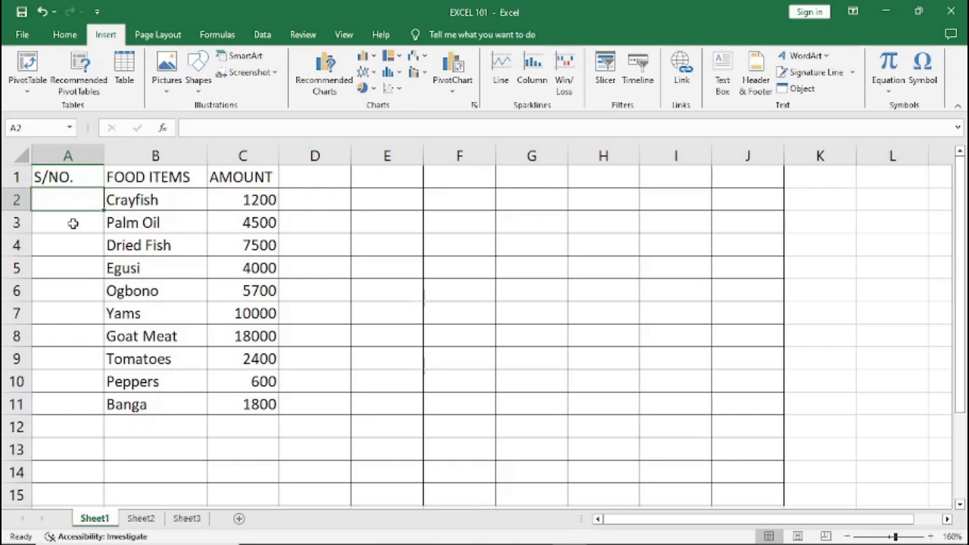
text(1)
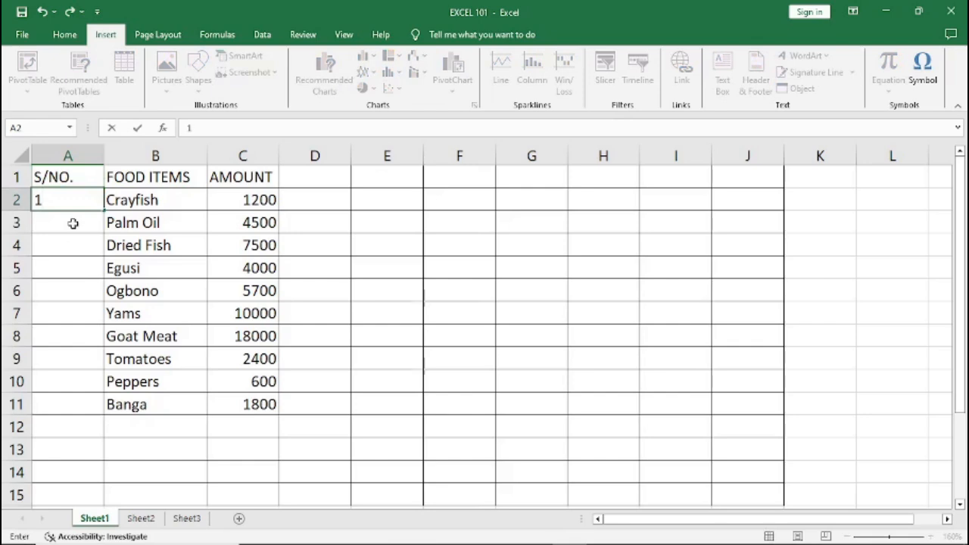
key(Return)
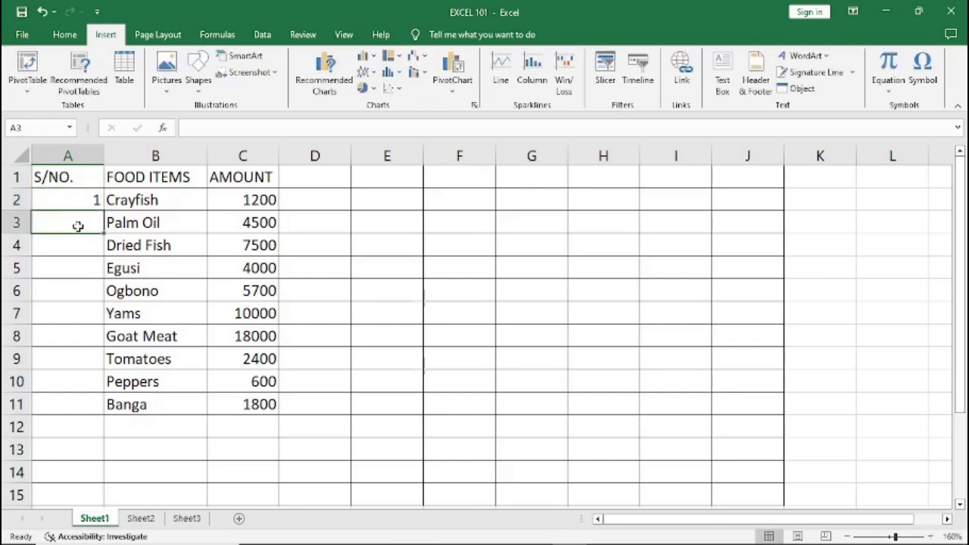
text(2)
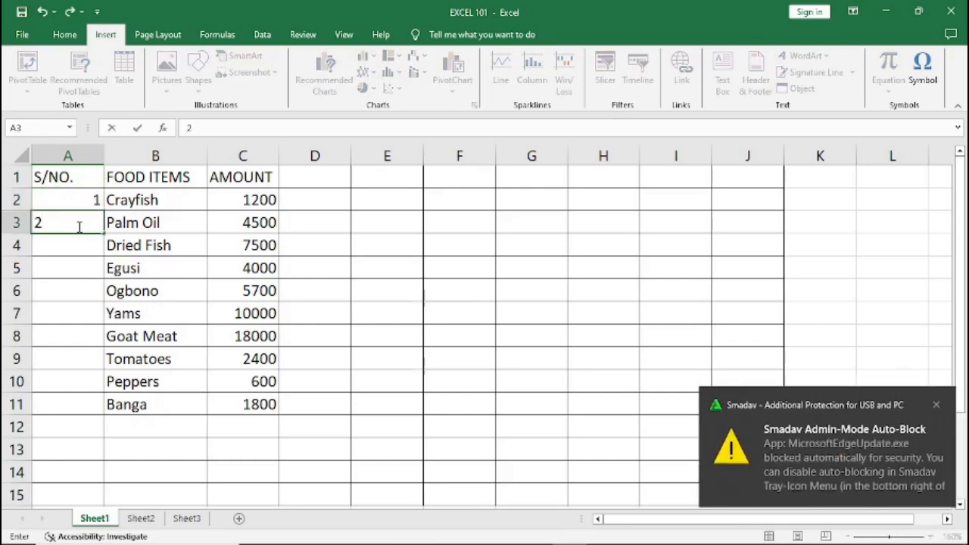
click(37, 271)
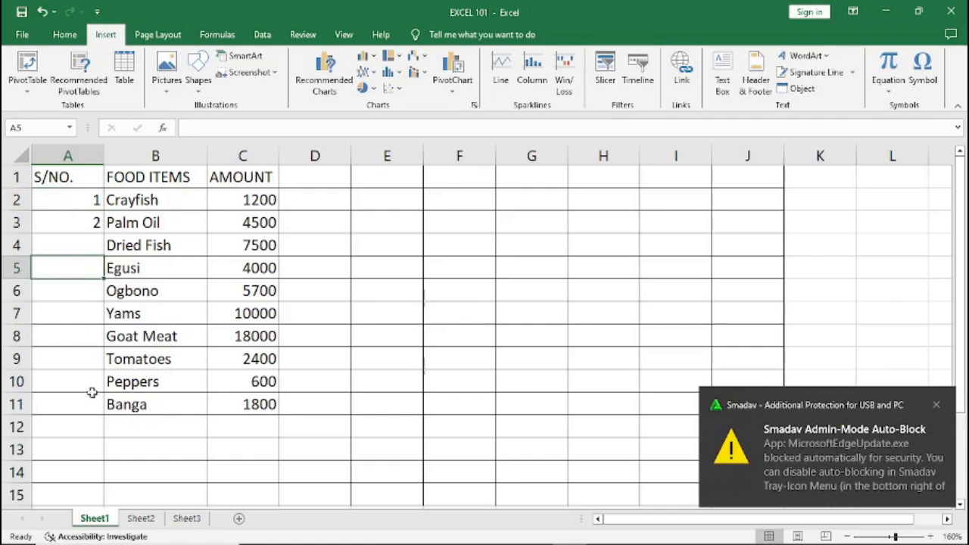
Select the two serial numbers in A2:A3
drag(91, 201, 87, 221)
click(72, 198)
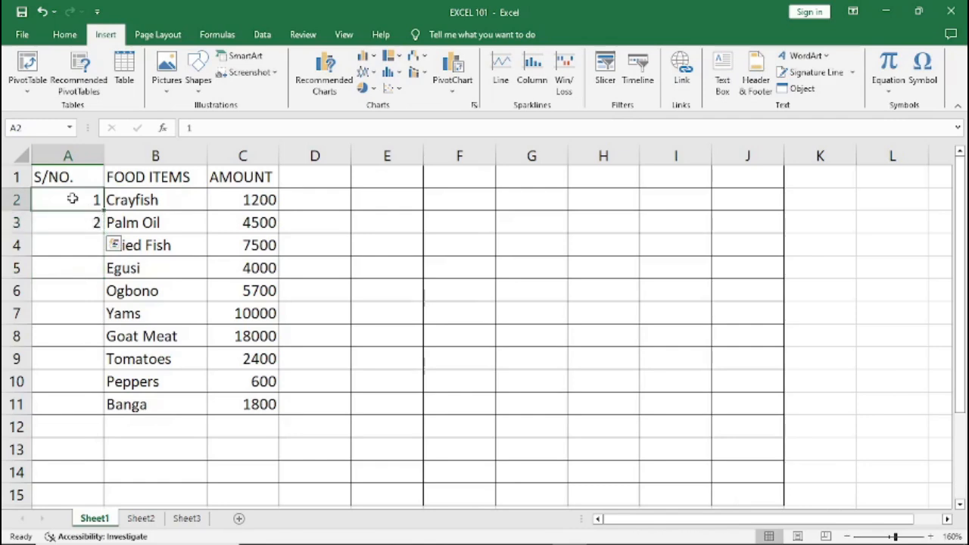
drag(72, 198, 72, 233)
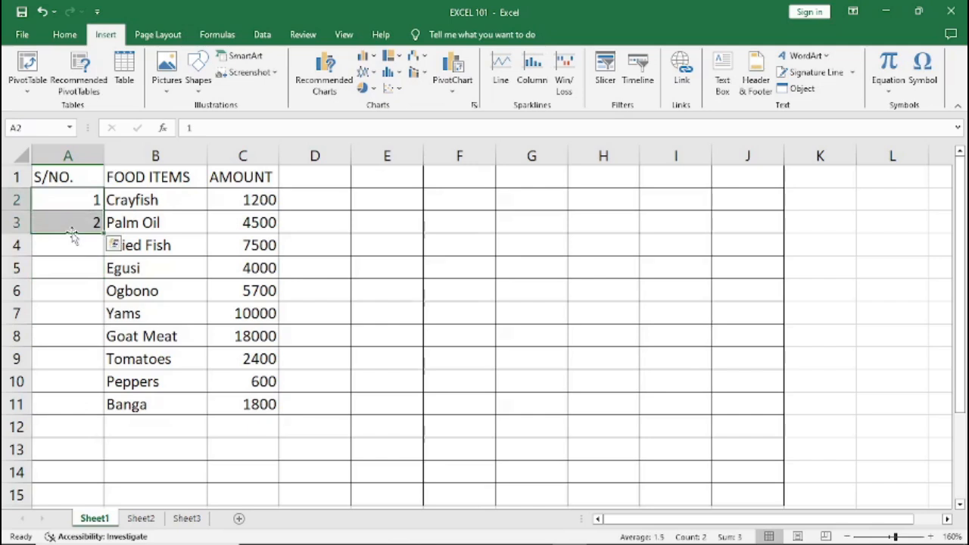
Enter the sample text HJG in the empty cell E3
click(322, 199)
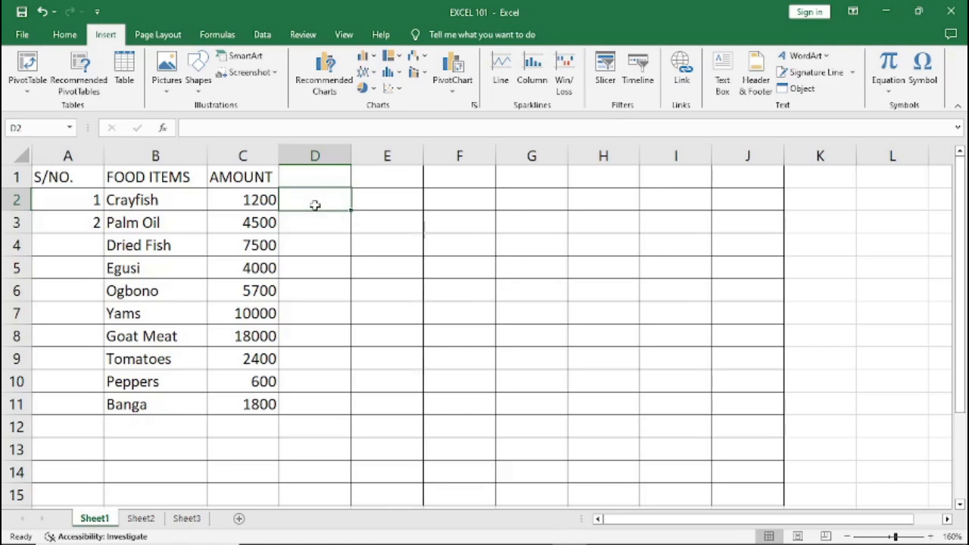
click(372, 220)
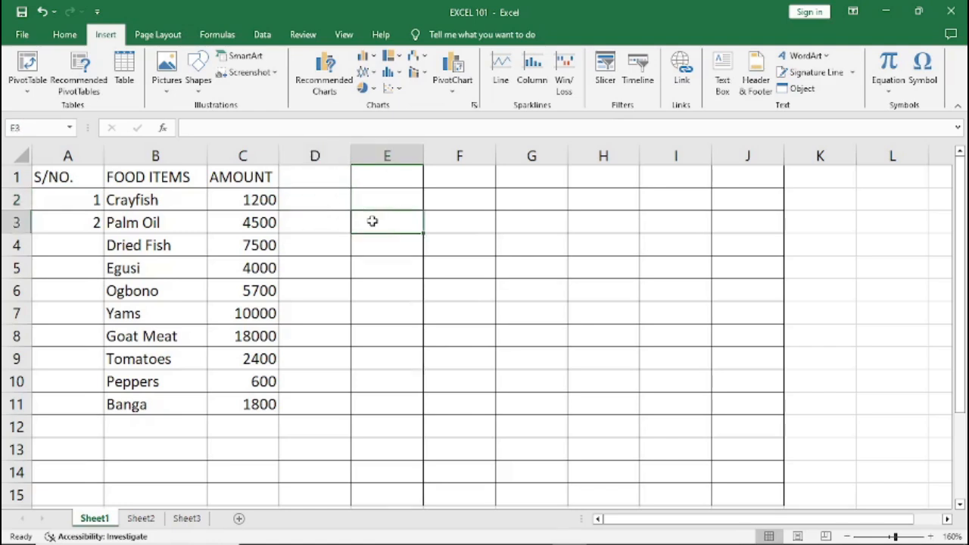
text(HJ)
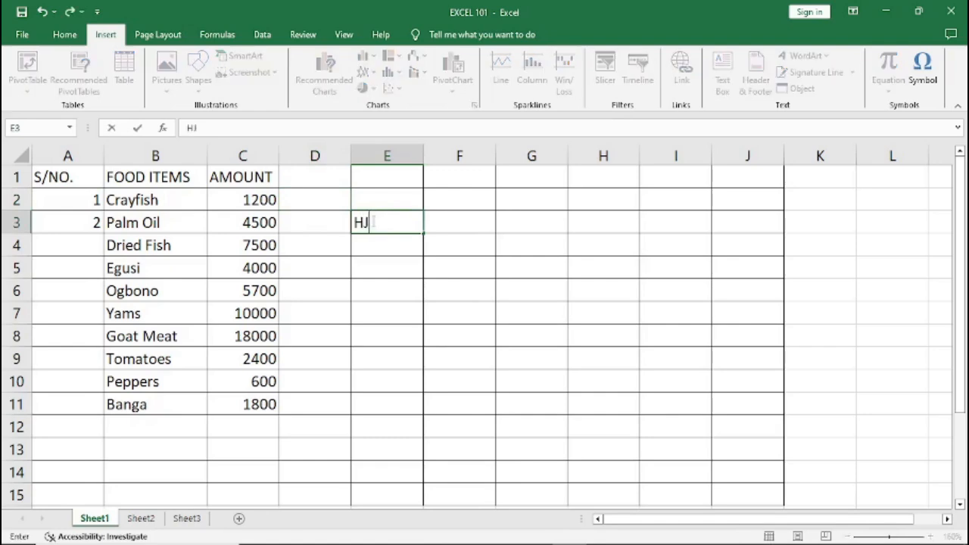
text(G)
click(415, 307)
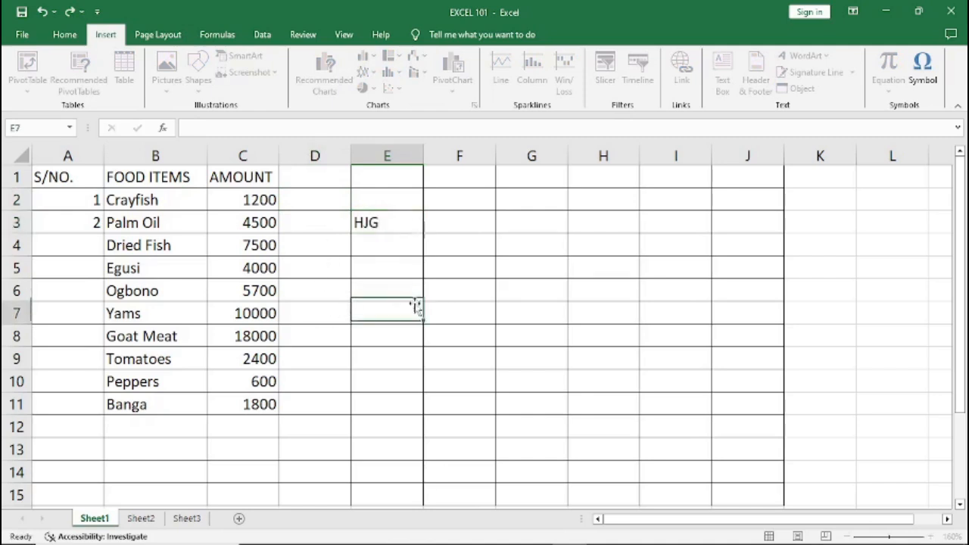
Move the HJG sample text from E3 to H3, on to E5 and finally to G5
click(381, 224)
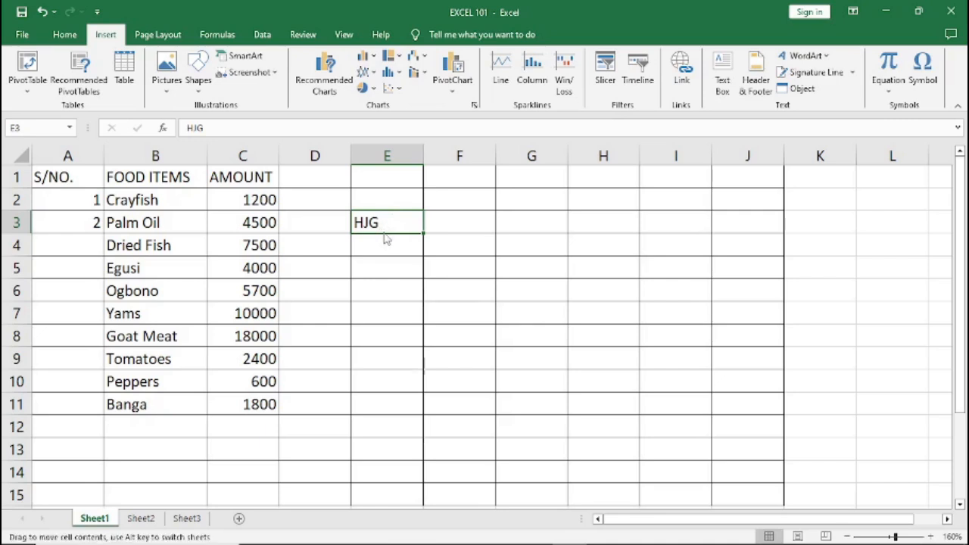
drag(386, 239, 602, 219)
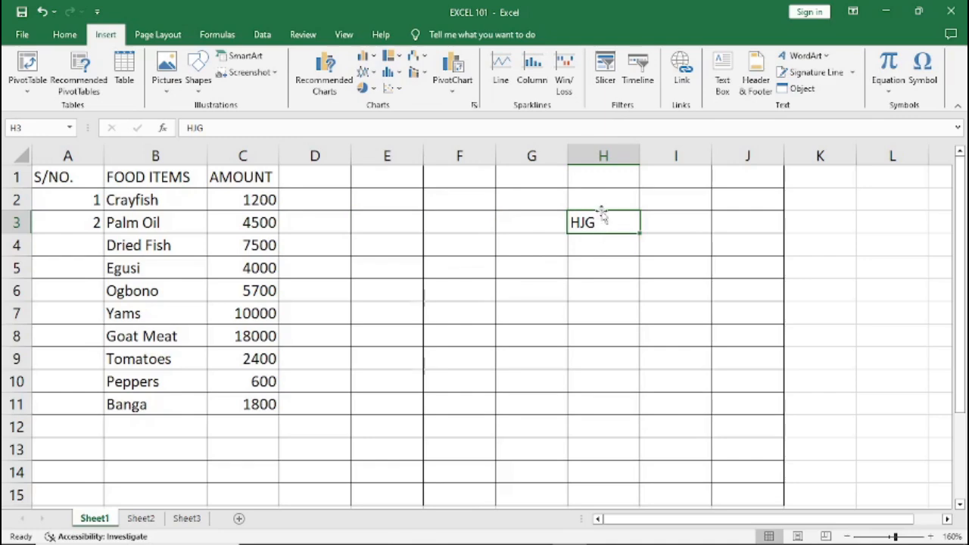
drag(602, 212, 605, 218)
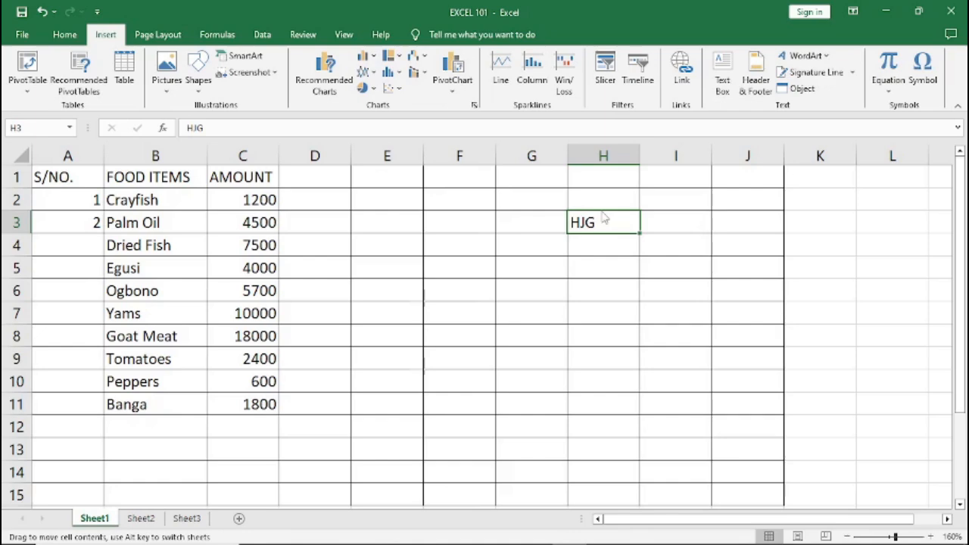
drag(605, 219, 405, 268)
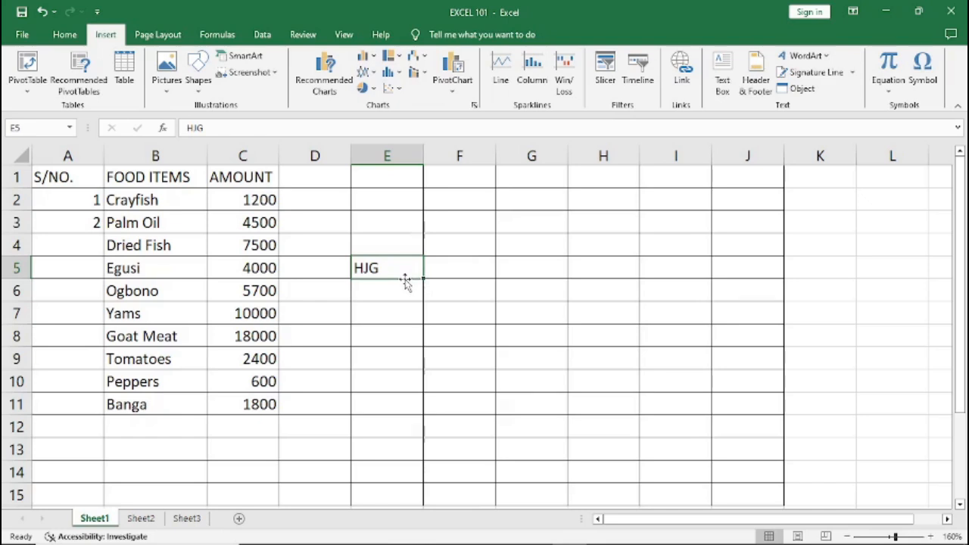
drag(405, 282, 502, 270)
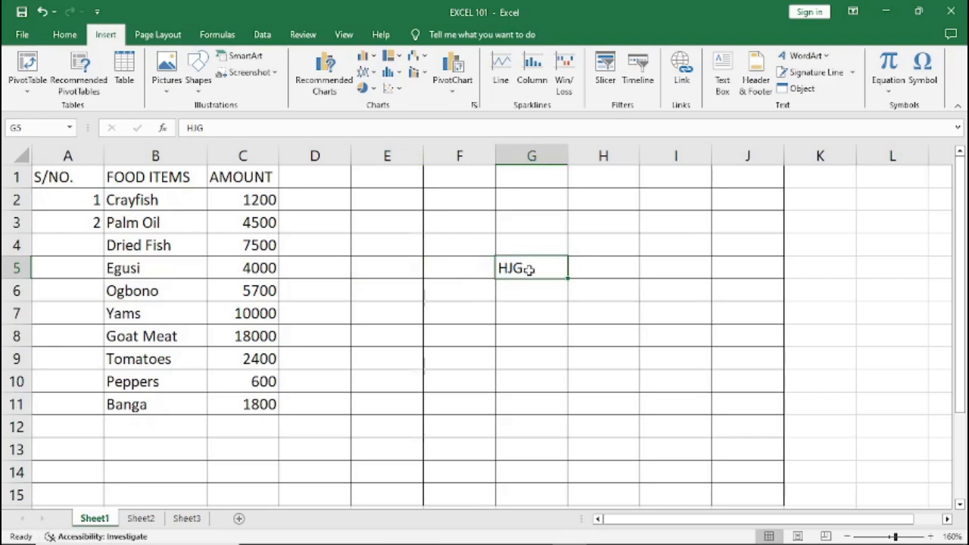
Select the cells G5:G12 as a range, and select all the amounts in C2:C11
drag(531, 270, 544, 431)
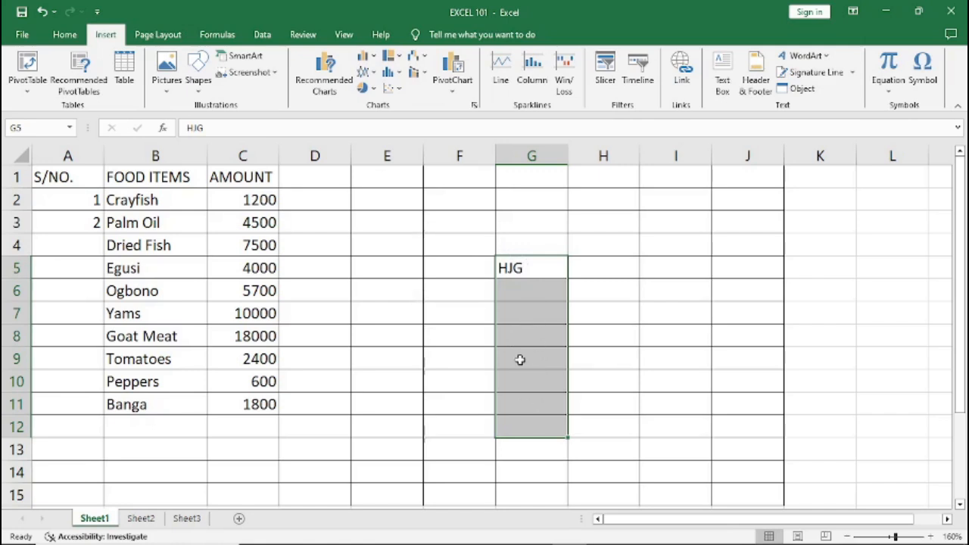
click(524, 267)
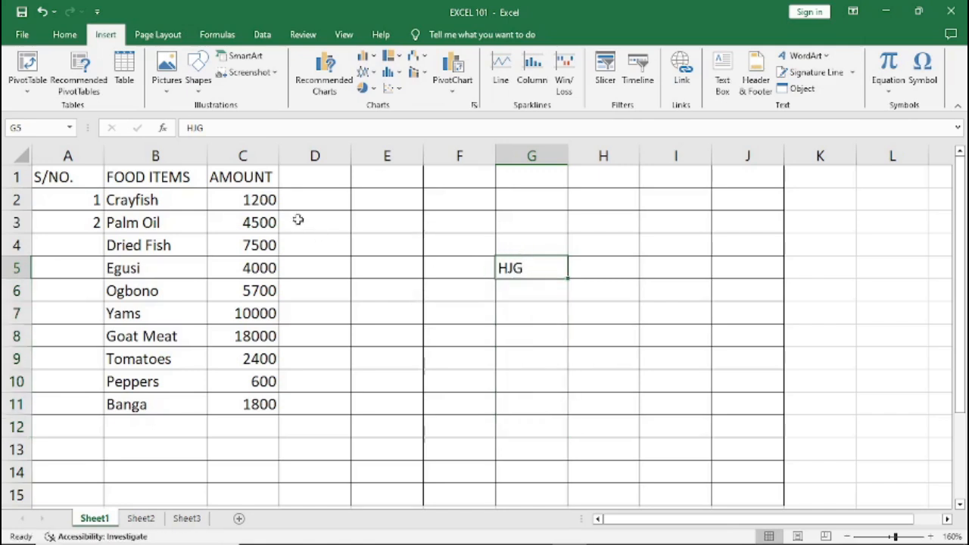
click(248, 200)
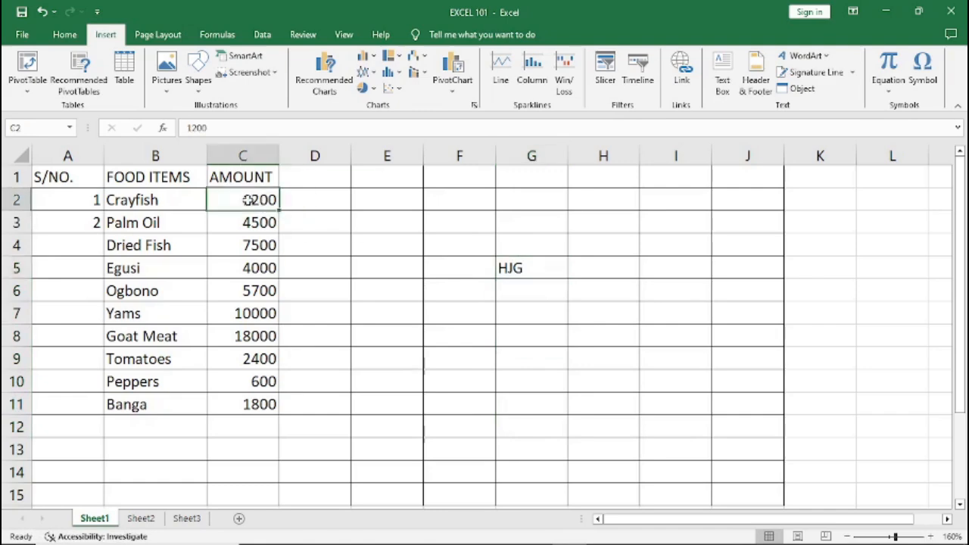
drag(248, 200, 254, 405)
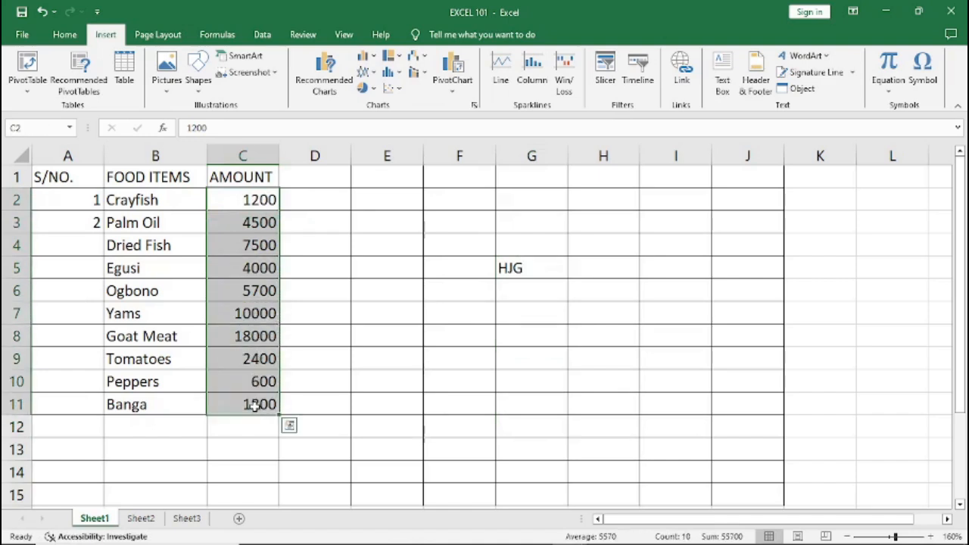
Extend a selection cell by cell from C2 down to C11 to cover every amount
click(252, 200)
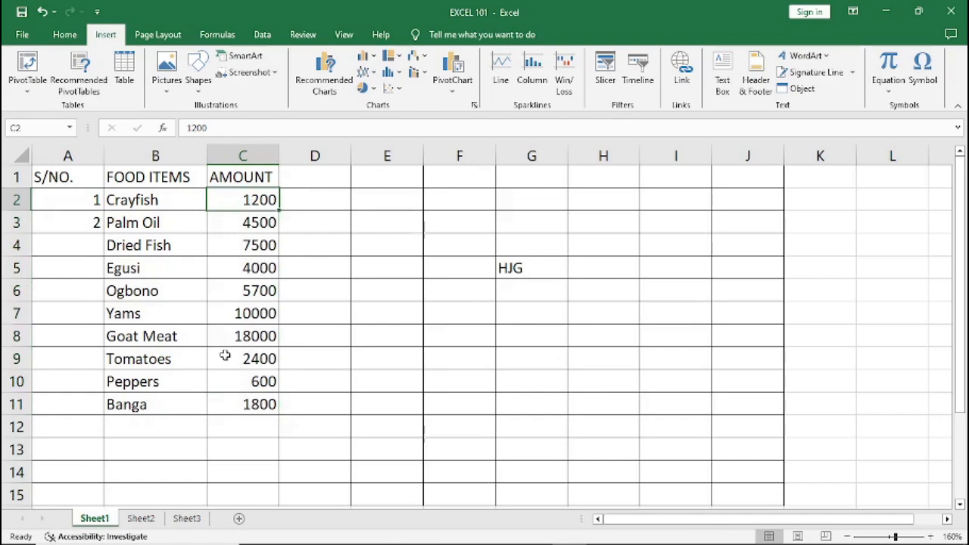
key(shift+Down)
key(shift+Down)
key(shift+Down)
key(shift+Down)
key(shift+Down)
key(shift+Down)
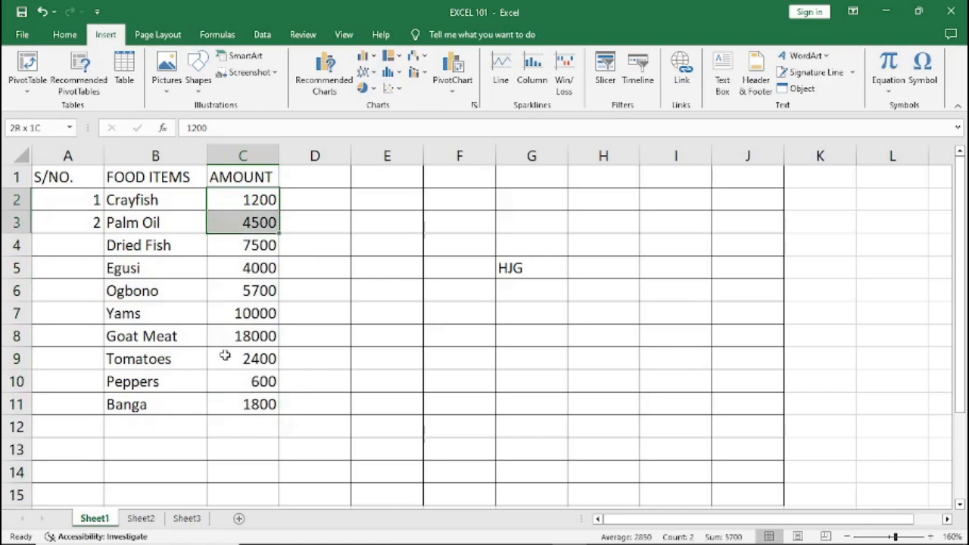
key(shift+Down)
key(shift+Down)
key(shift+Down)
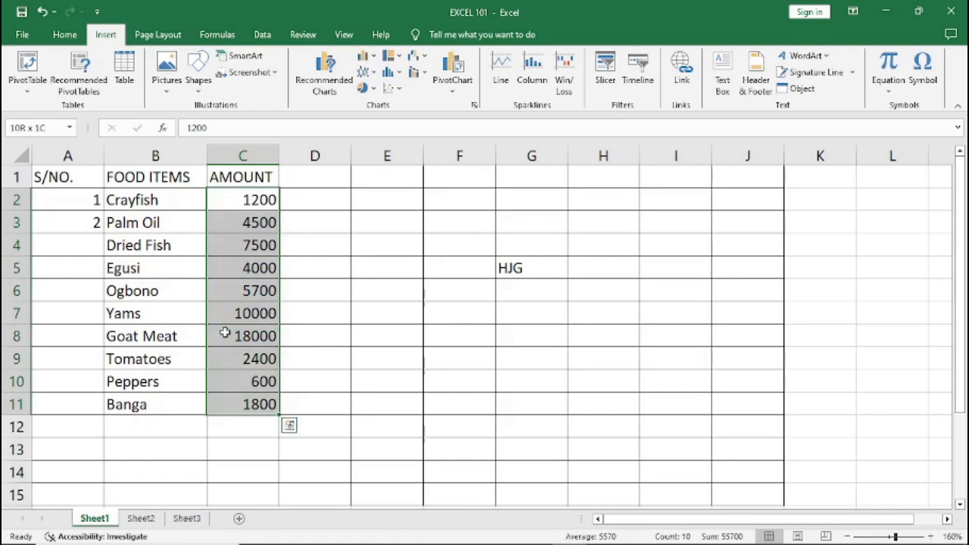
Extend a selection from B2 across to column C and down to row 11, and finish by selecting only B5
click(142, 200)
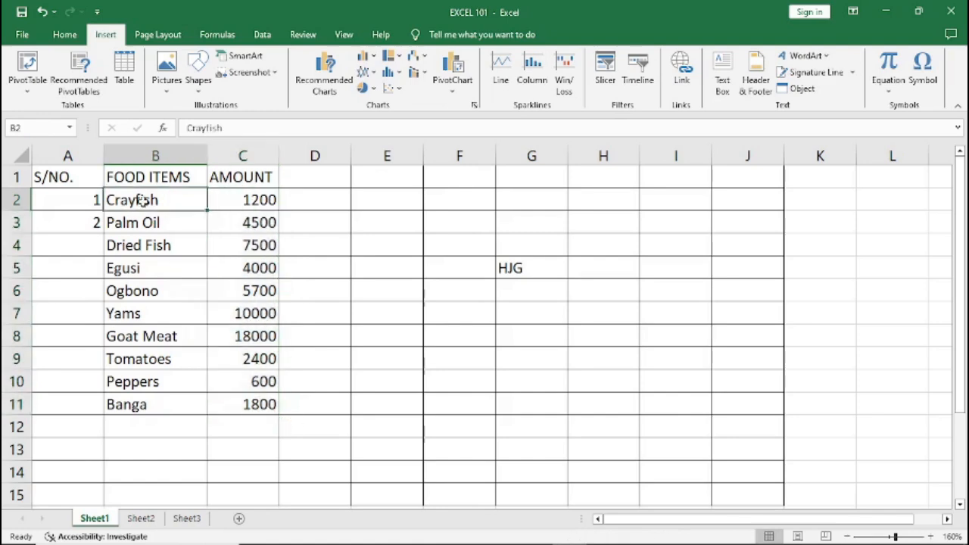
key(shift+Right)
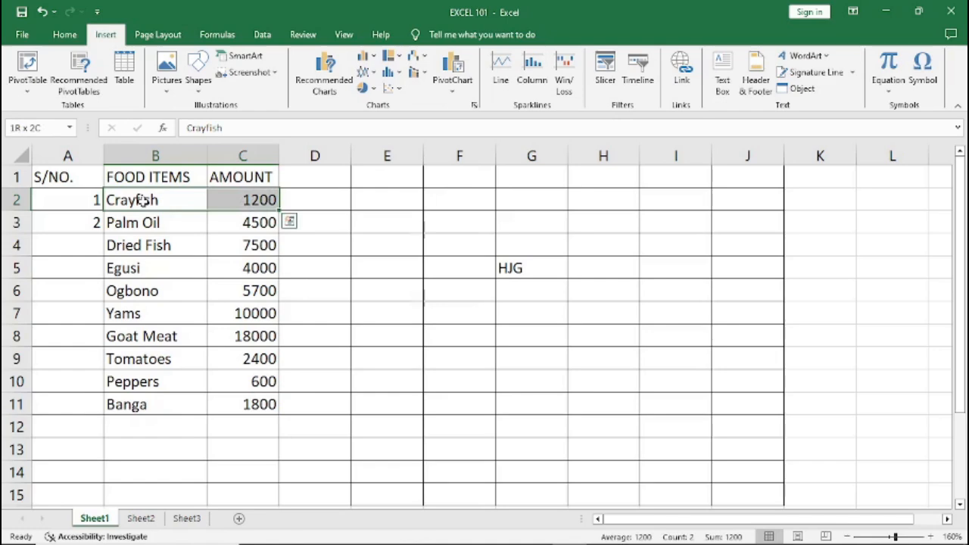
key(shift+Down)
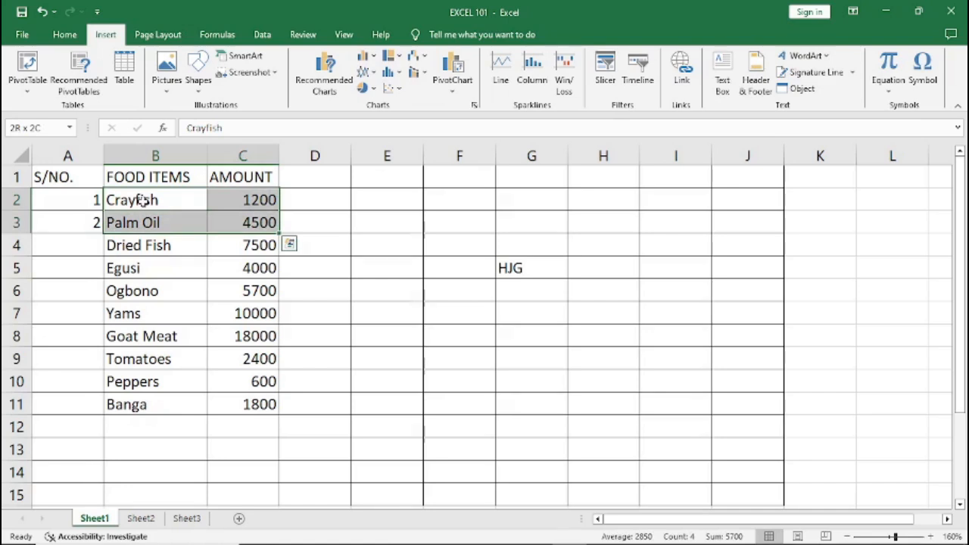
key(shift+Down)
key(shift+Down)
key(shift+Down)
key(shift+Down)
key(shift+Down)
key(shift+Down)
key(shift+Down)
key(shift+Down)
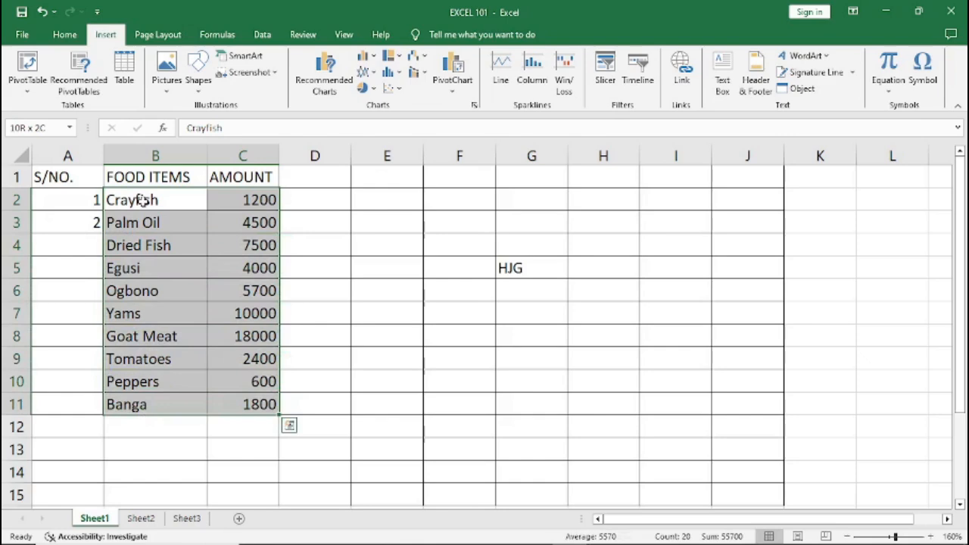
click(204, 271)
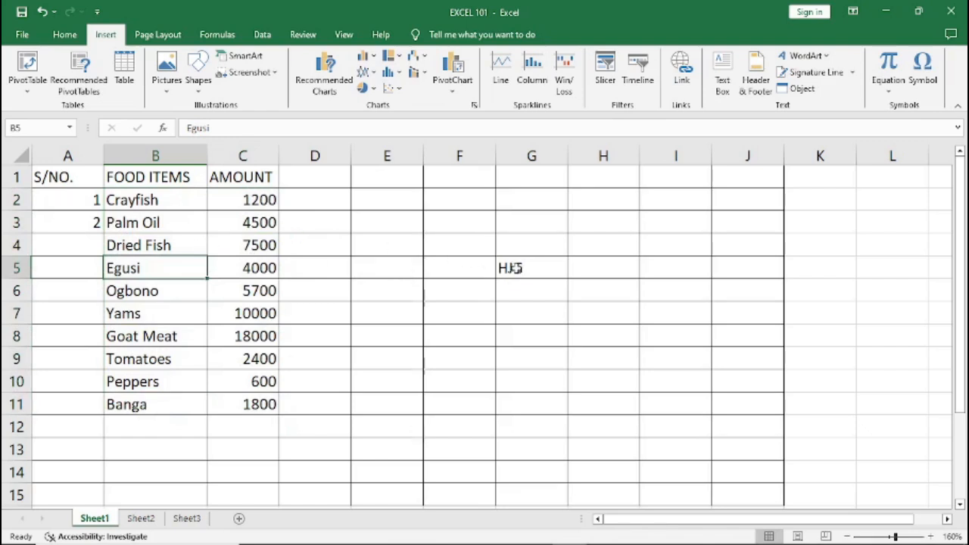
Try filling the number series from A2:A3 down to A11, and undo the fill
drag(58, 199, 59, 226)
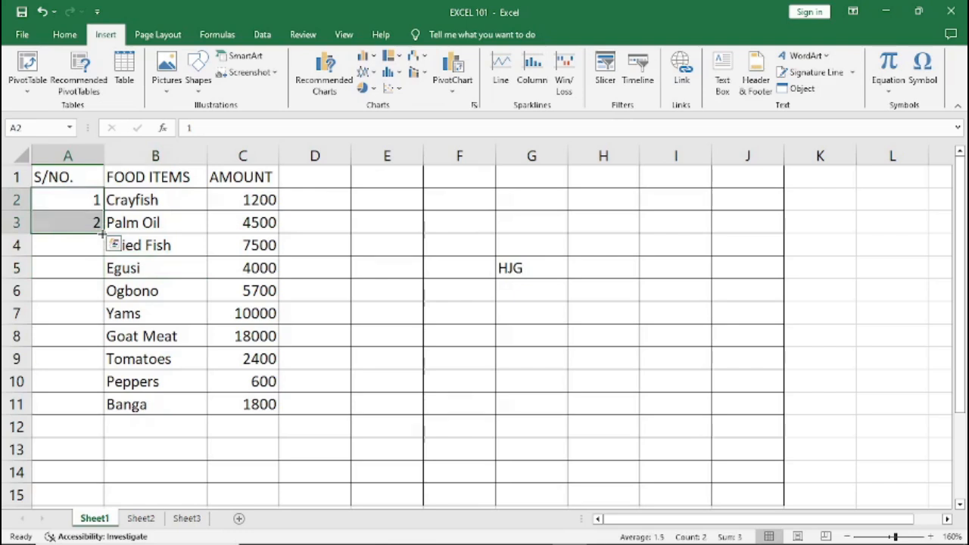
drag(101, 235, 99, 413)
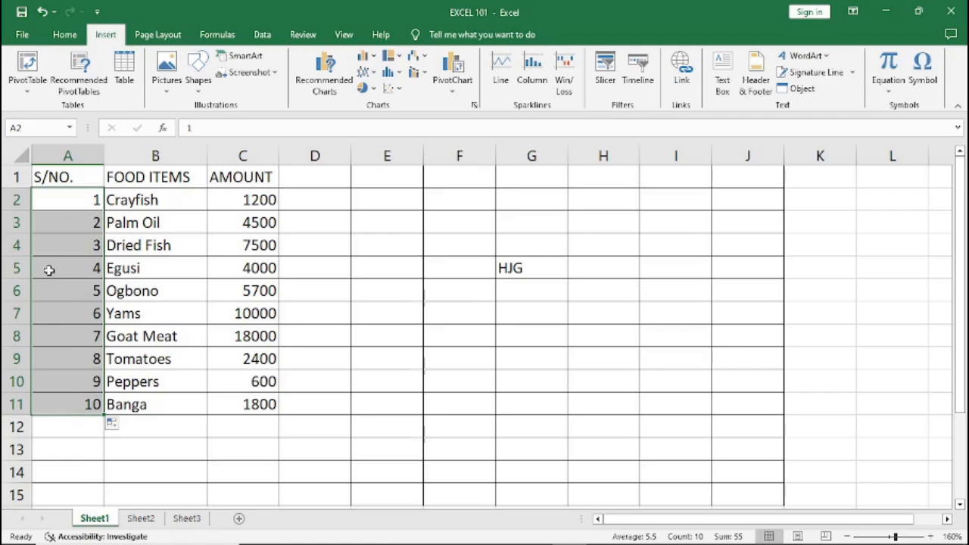
key(ctrl+z)
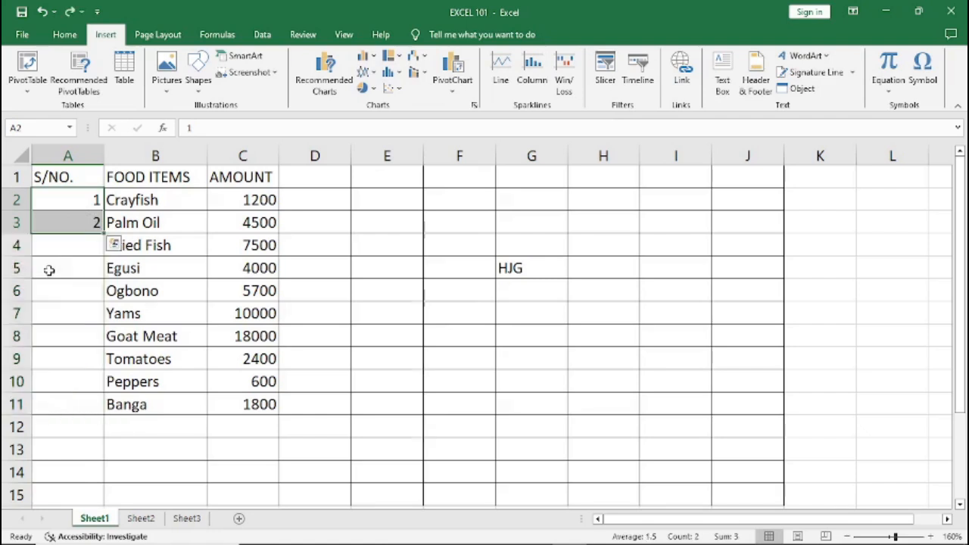
Clear the serial number in A3, try filling A2 alone down to A11, and undo that fill
click(73, 224)
key(Delete)
click(72, 199)
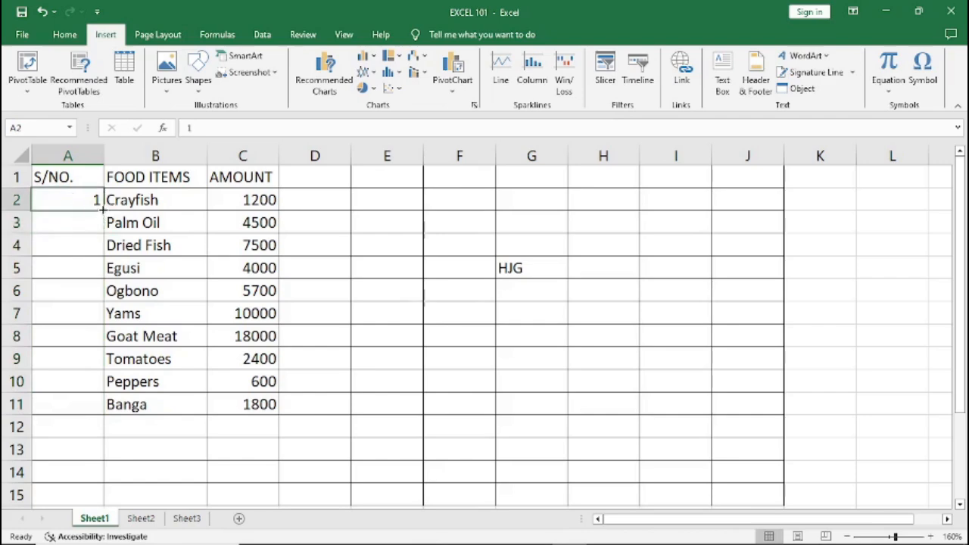
drag(102, 203, 103, 416)
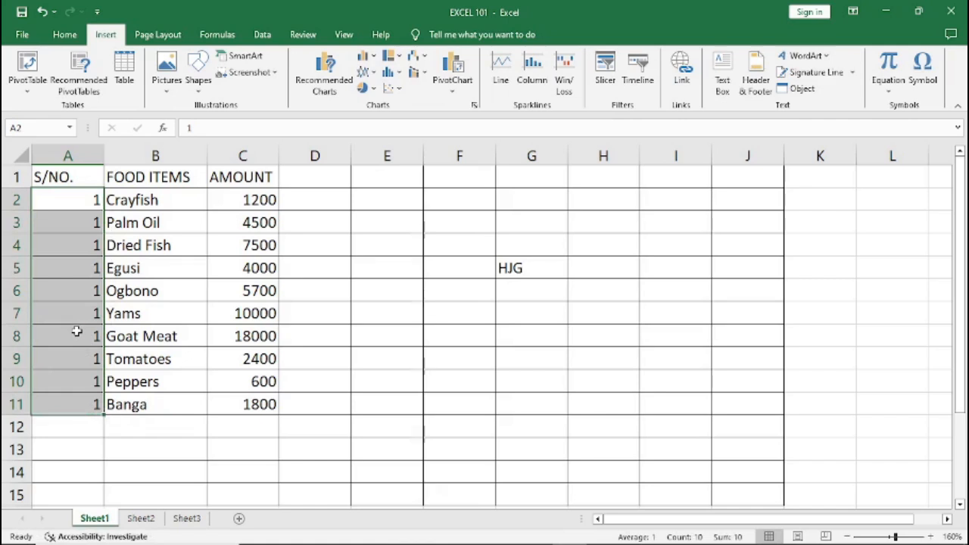
key(ctrl+z)
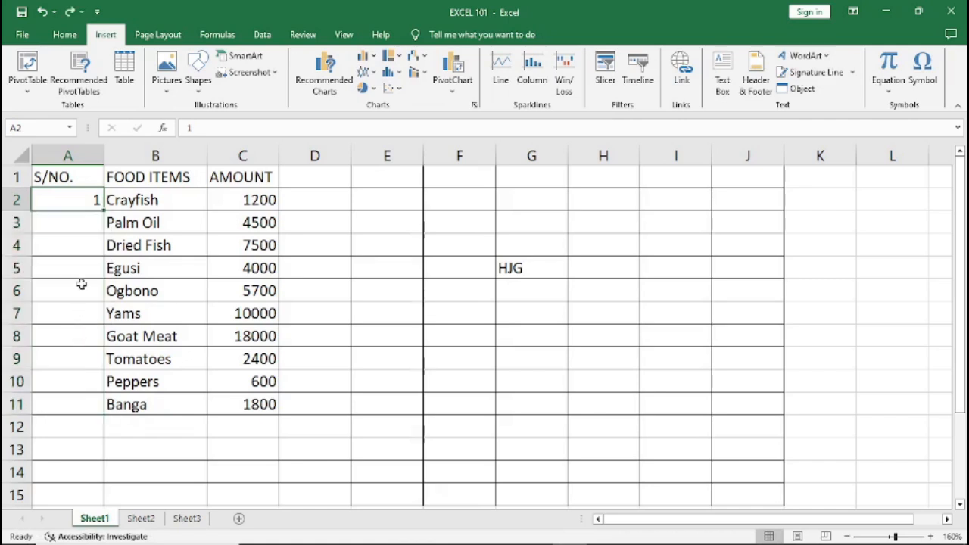
Enter 2 in A3 and fill the series from A2:A3 down to A11 to number the food items 1 to 10
click(78, 228)
text(2)
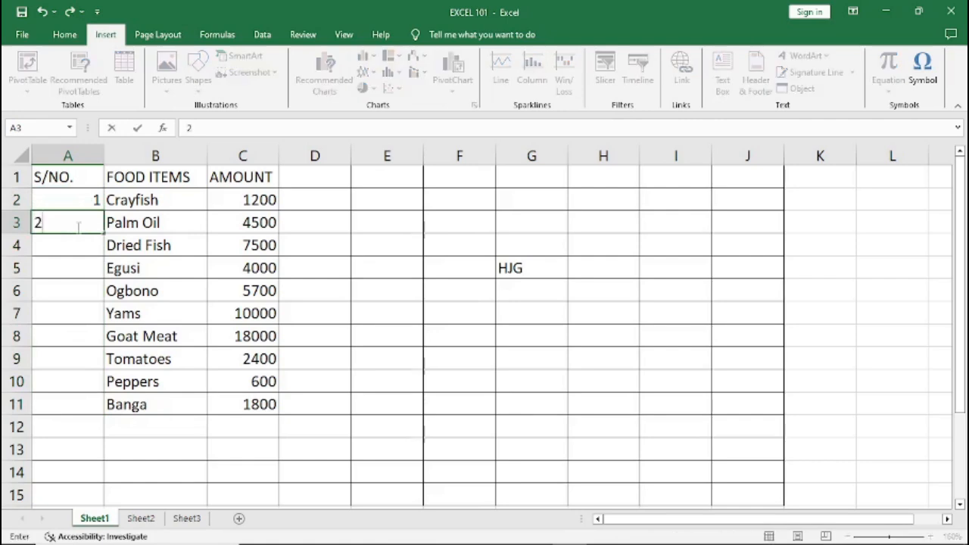
click(52, 288)
click(71, 195)
drag(70, 195, 72, 223)
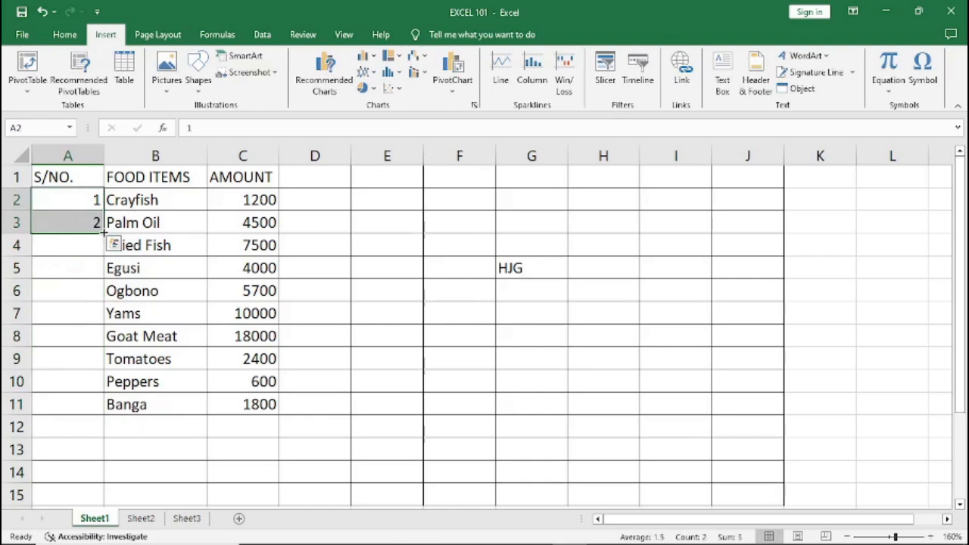
drag(104, 234, 106, 415)
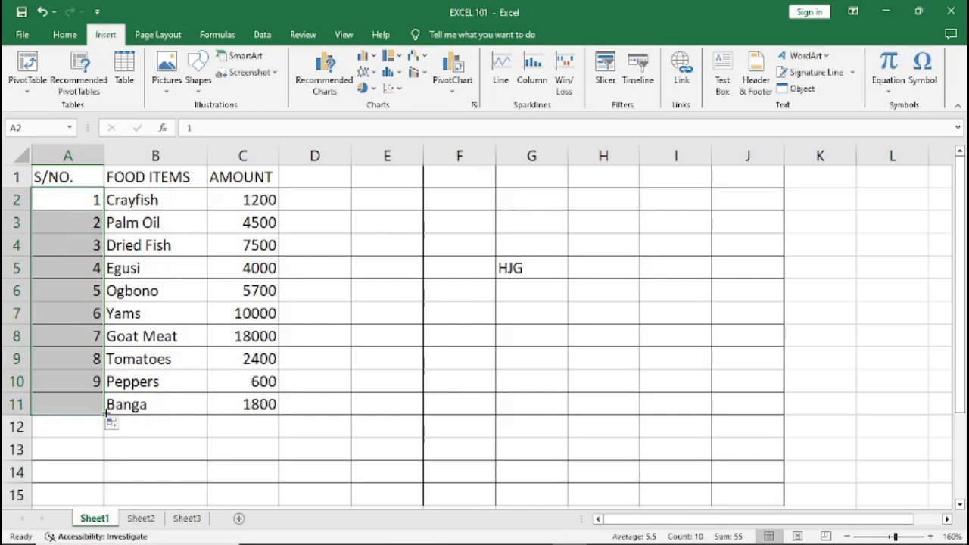
click(193, 275)
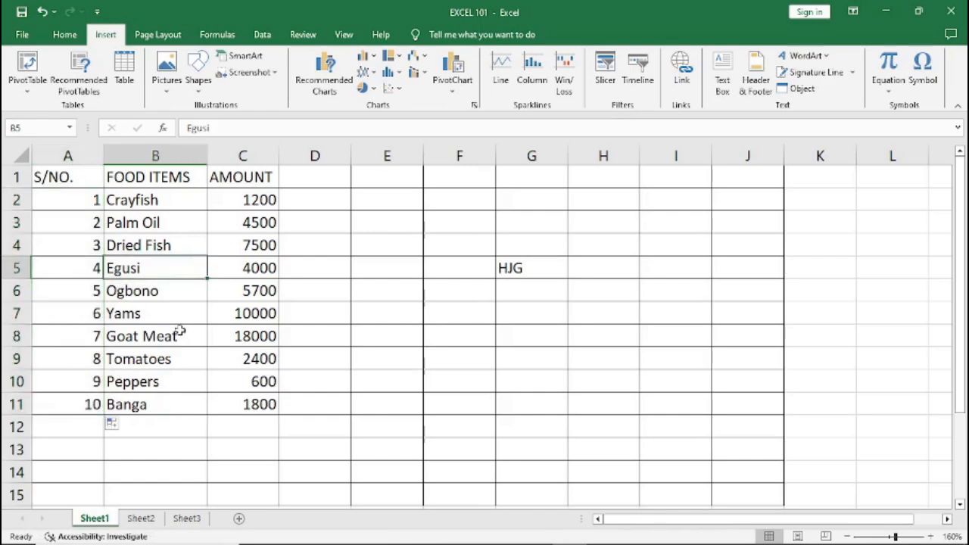
Delete the HJG sample text from G5
click(539, 267)
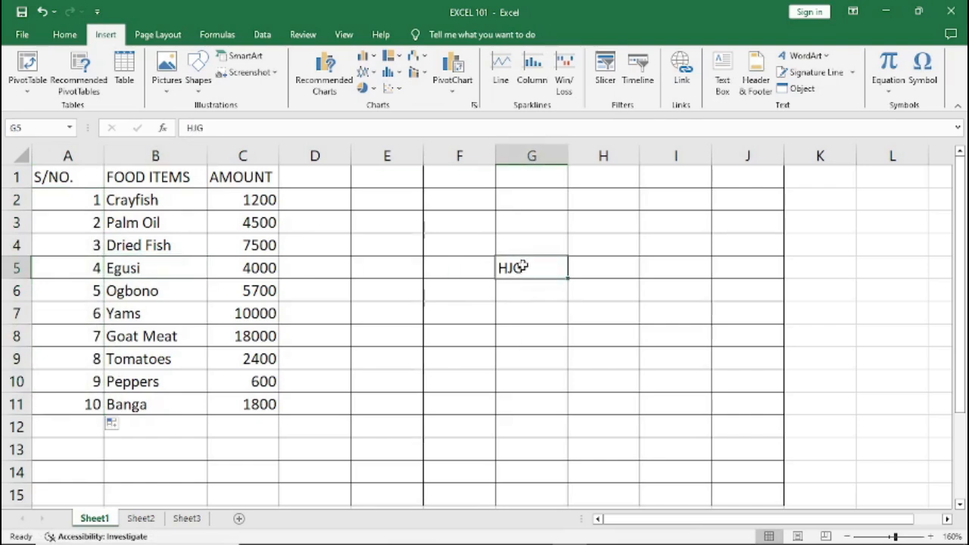
key(Delete)
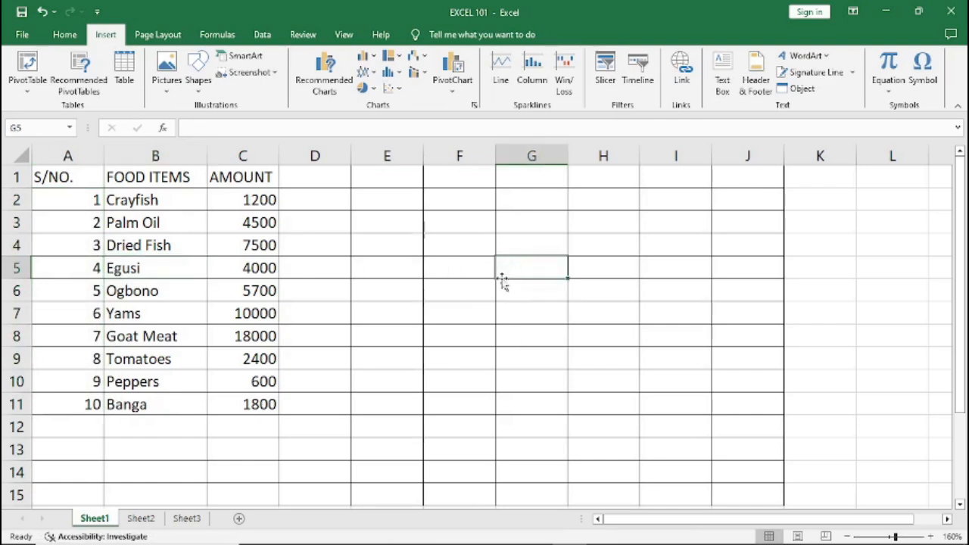
Try making the header cells A1:C1 bold, and undo the bold formatting
drag(55, 176, 240, 177)
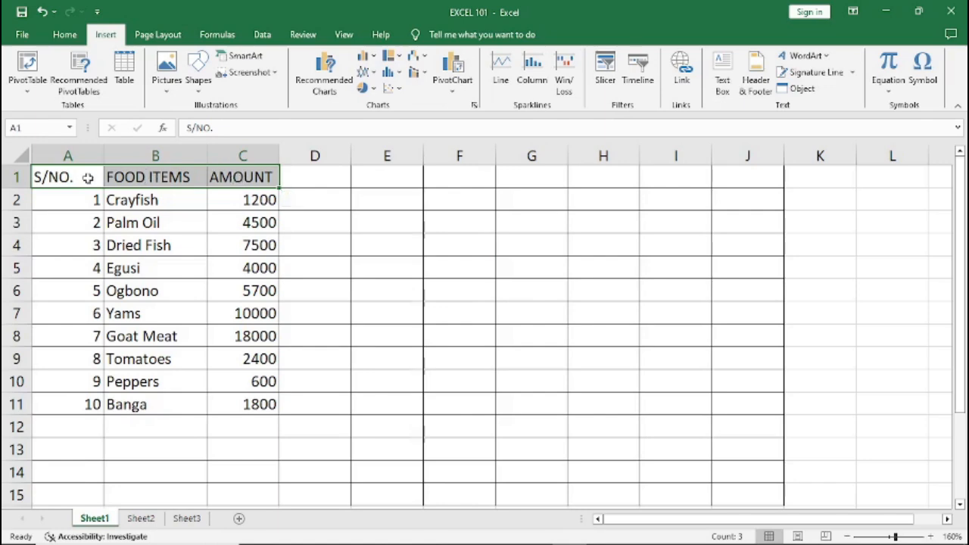
click(65, 34)
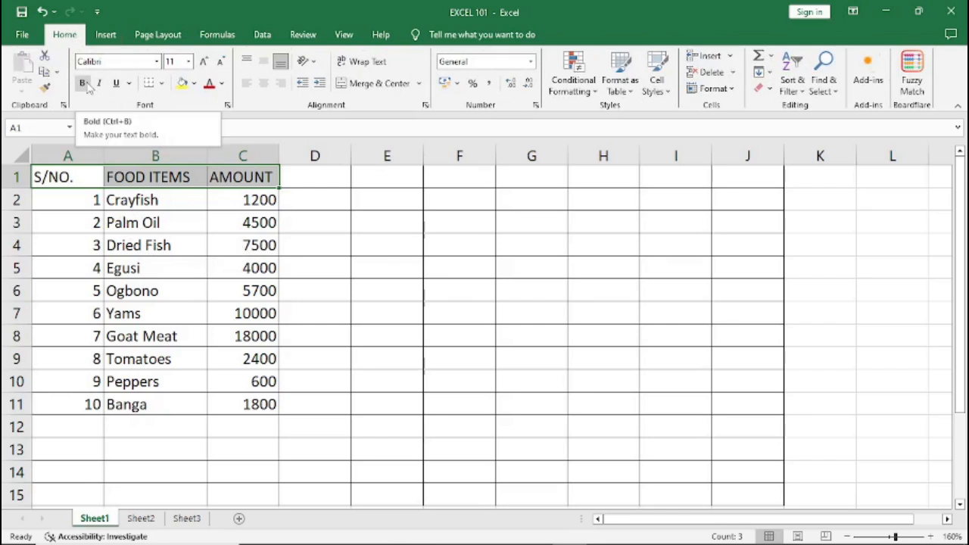
click(88, 86)
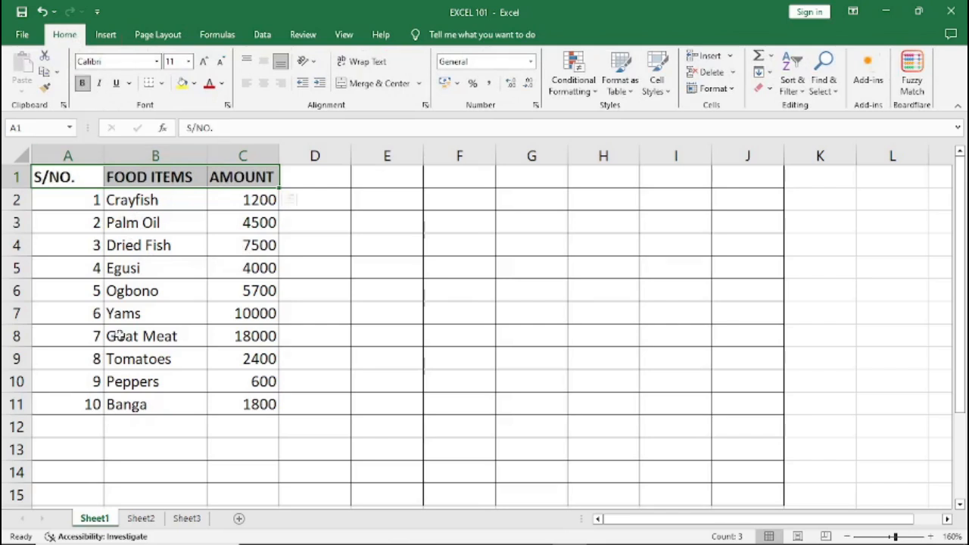
click(195, 278)
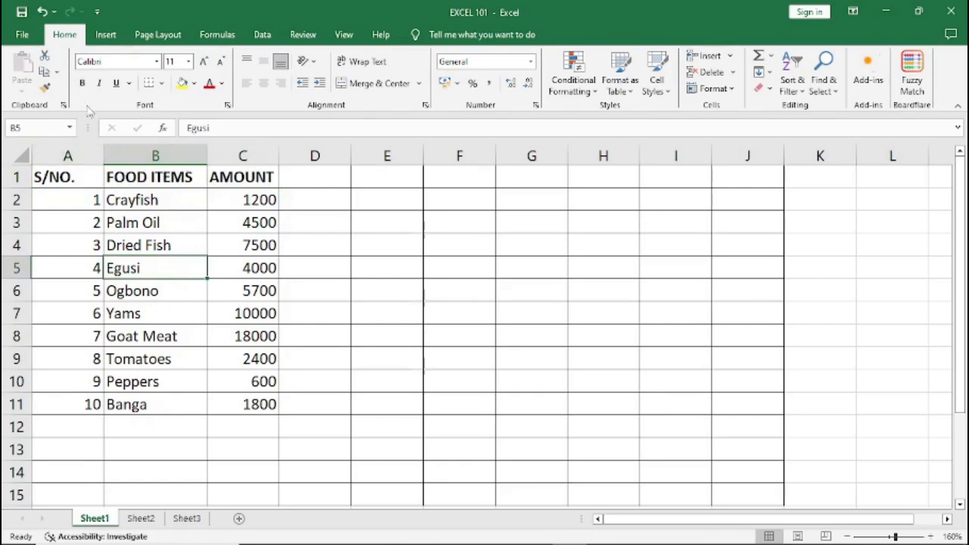
drag(45, 176, 148, 176)
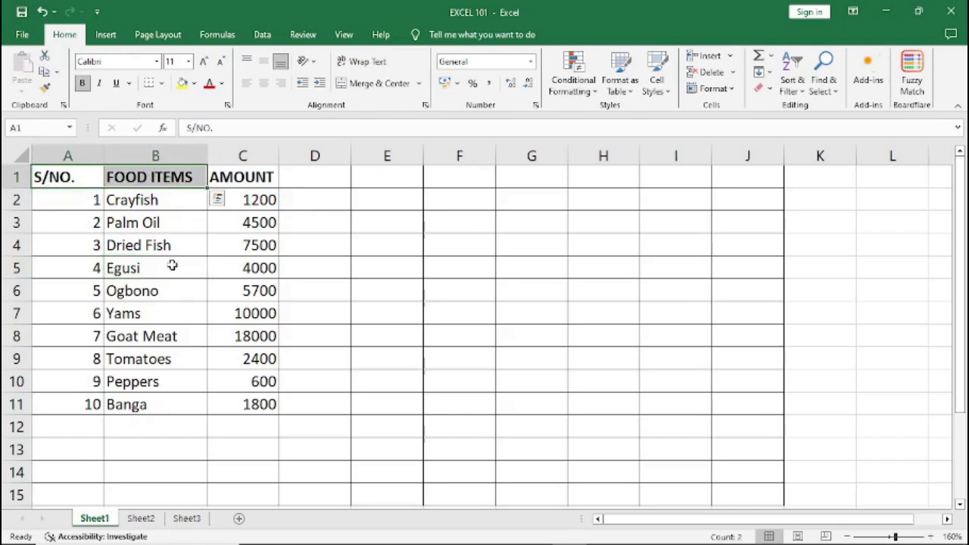
click(174, 289)
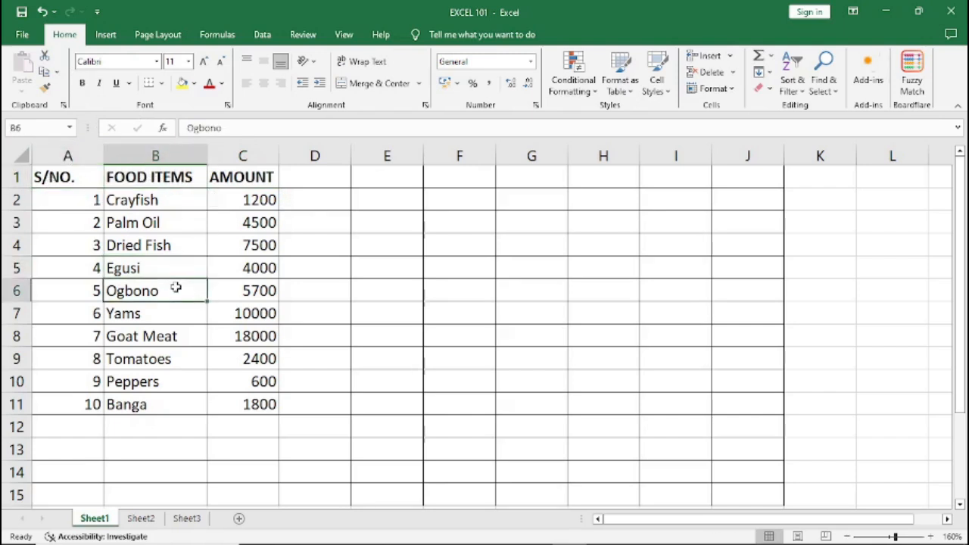
key(ctrl+z)
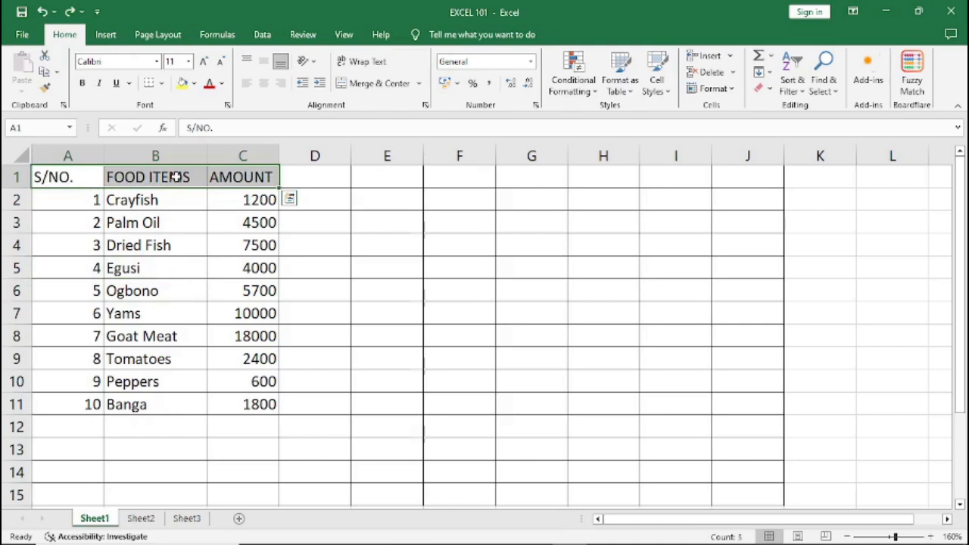
click(138, 243)
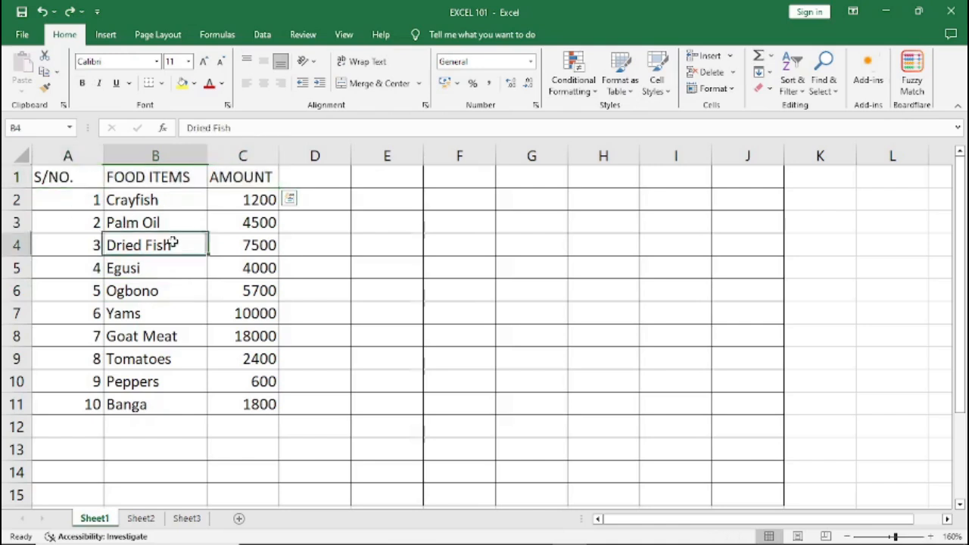
Make the header cells S/NO., FOOD ITEMS and AMOUNT in A1:C1 bold
click(53, 175)
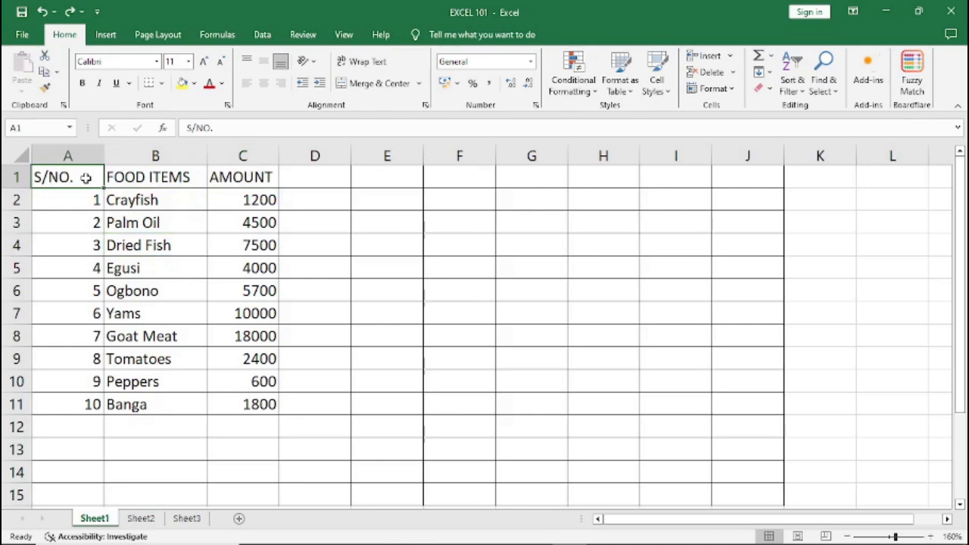
drag(83, 178, 218, 176)
right_click(222, 178)
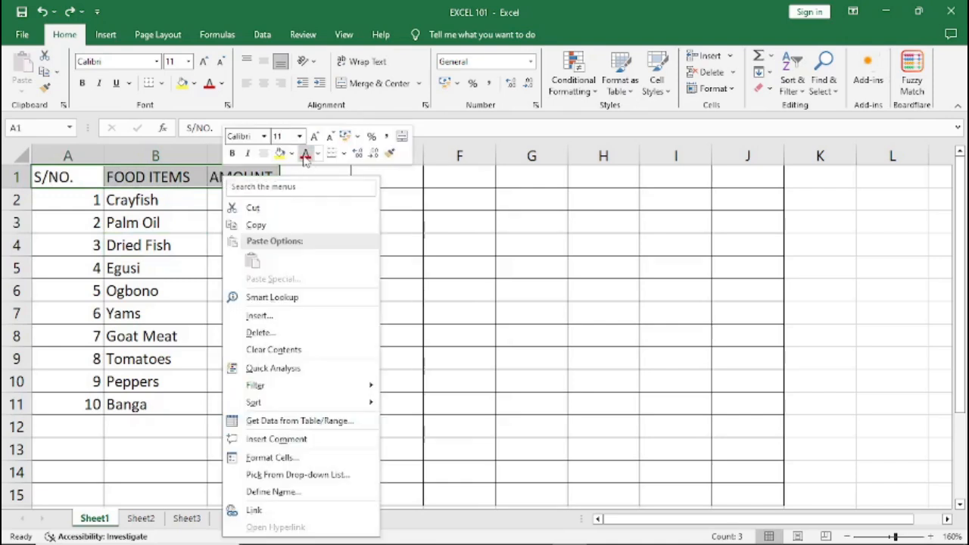
click(233, 154)
click(145, 270)
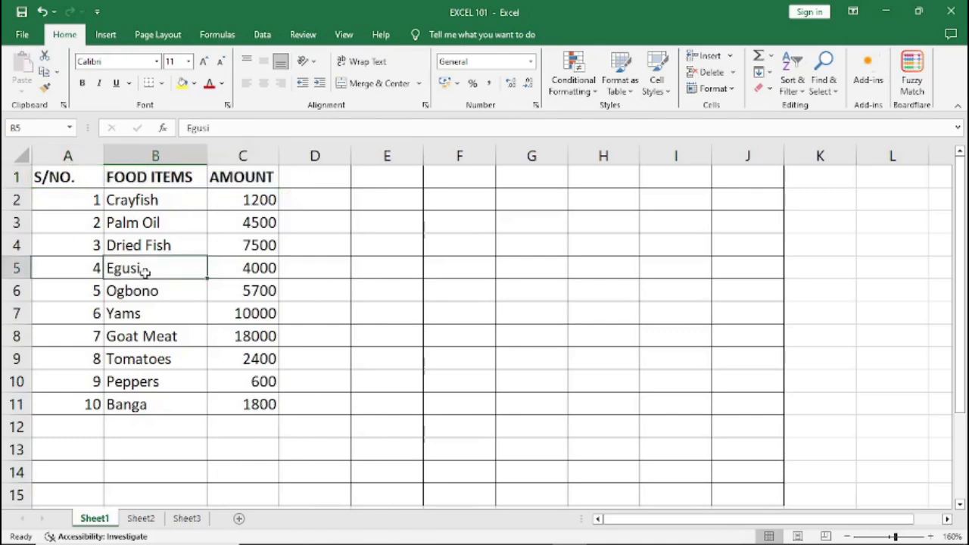
click(57, 179)
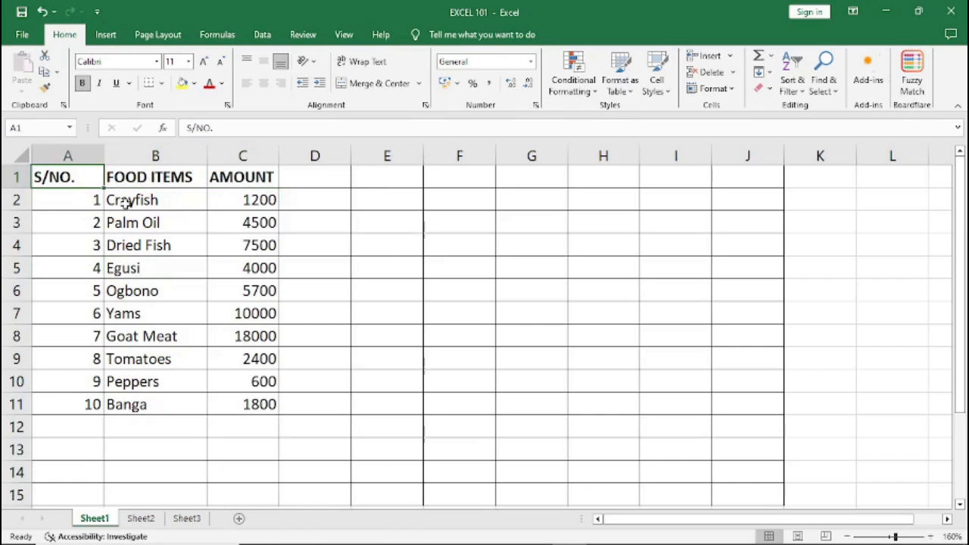
drag(175, 199, 248, 404)
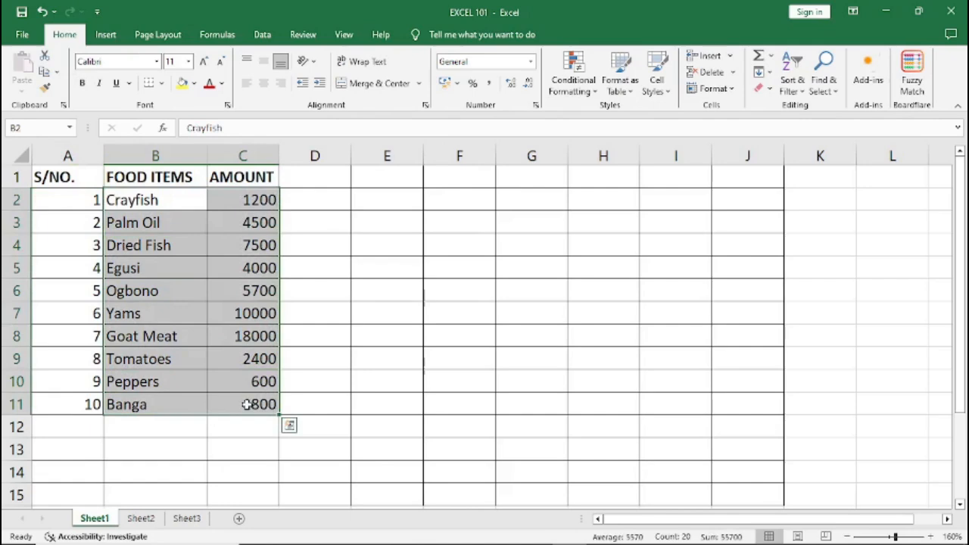
click(148, 247)
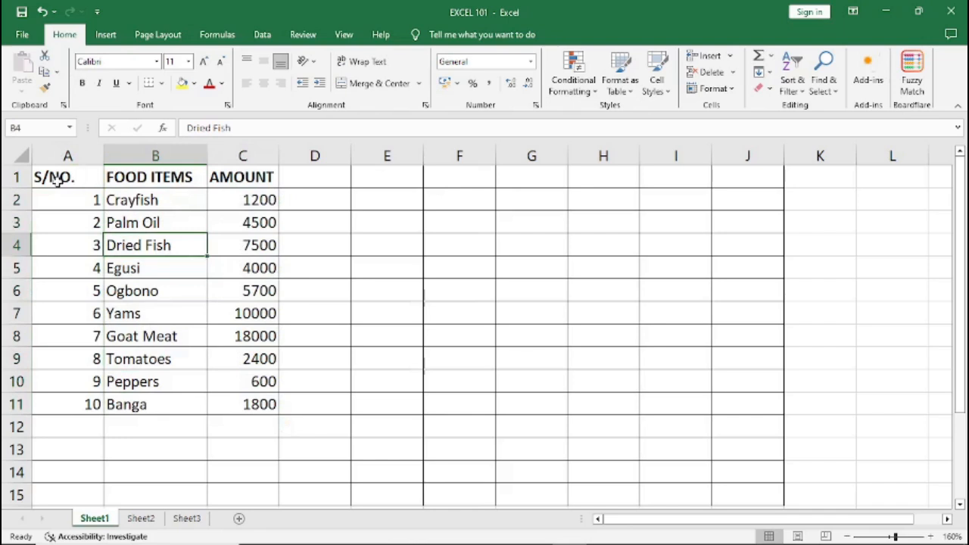
drag(49, 180, 235, 178)
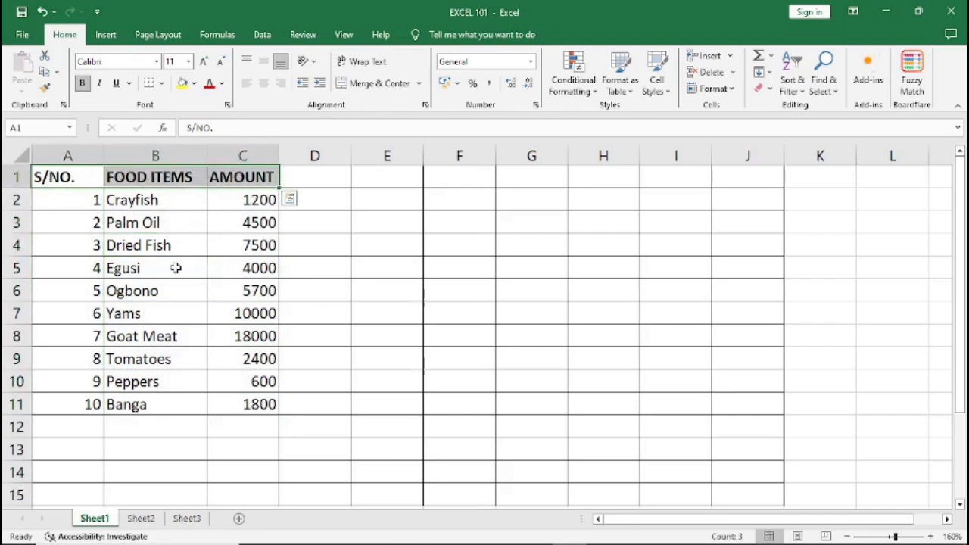
click(137, 178)
Fill the header cells A1:C1 with the standard blue colour
drag(48, 178, 237, 177)
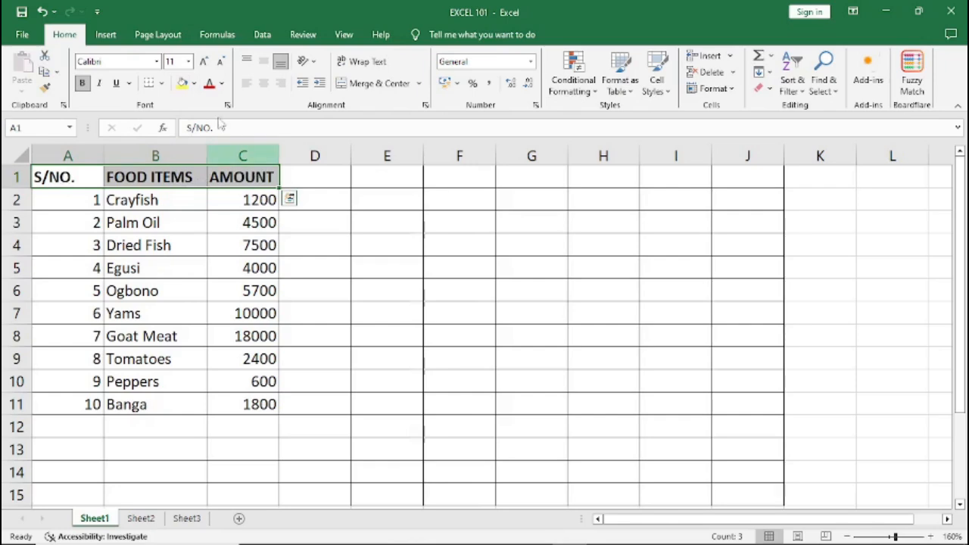
click(194, 83)
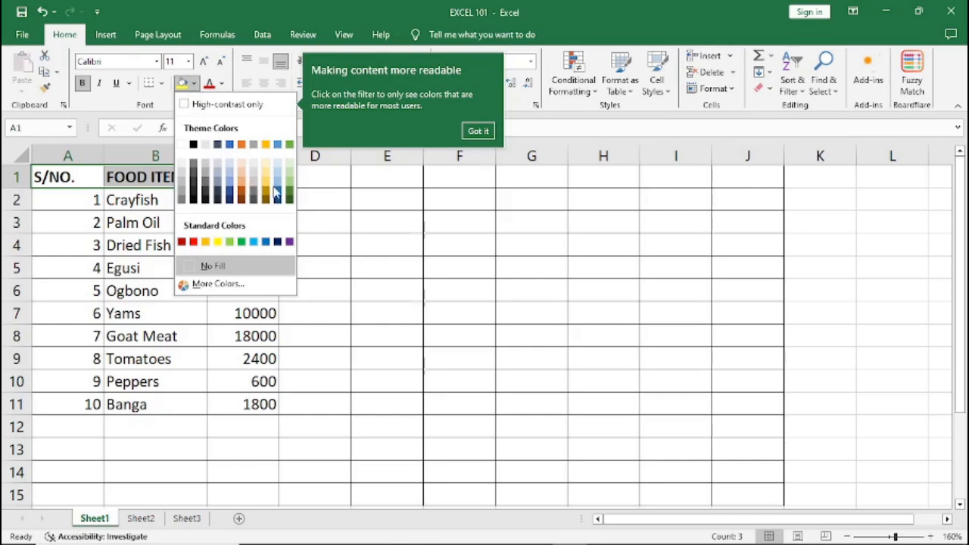
click(266, 243)
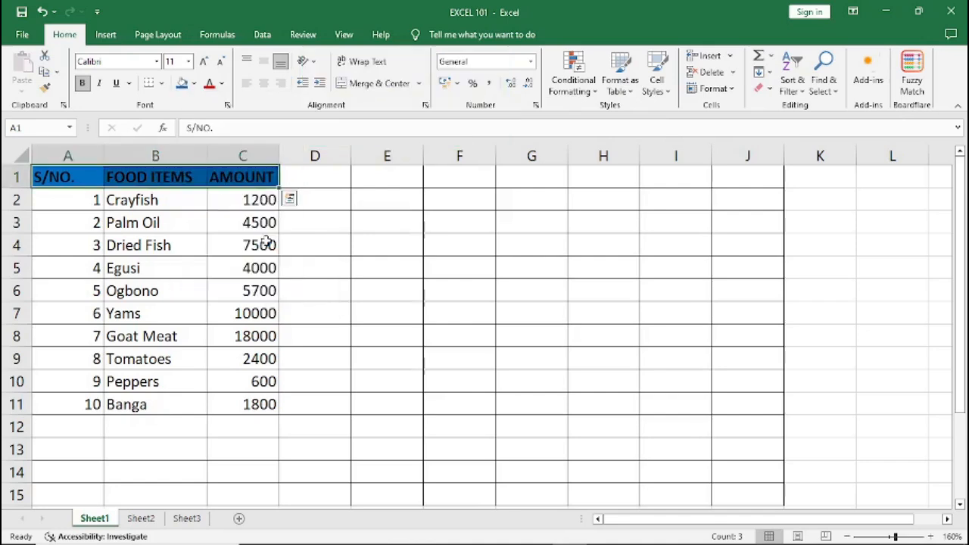
click(160, 274)
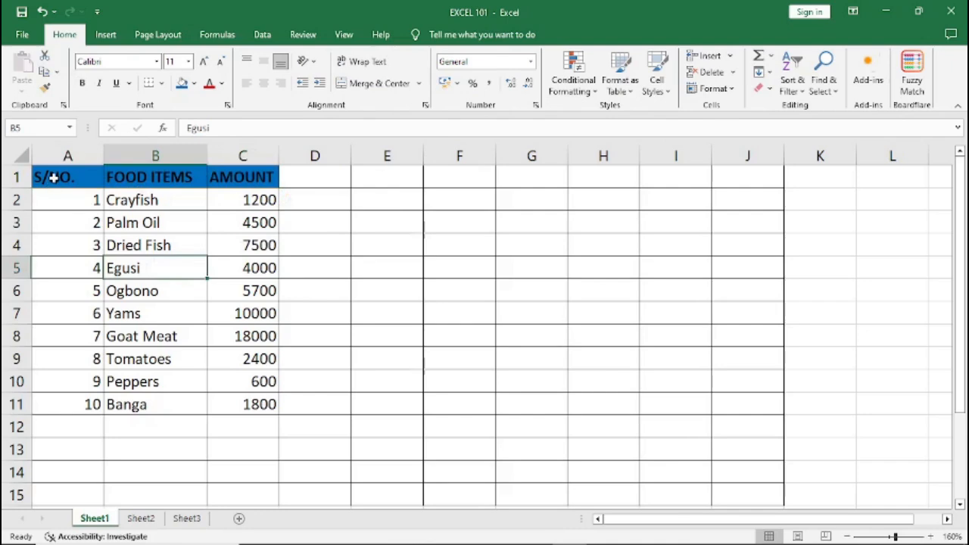
Set the font colour of the header cells A1:C1 to White, Background 1
drag(53, 177, 227, 179)
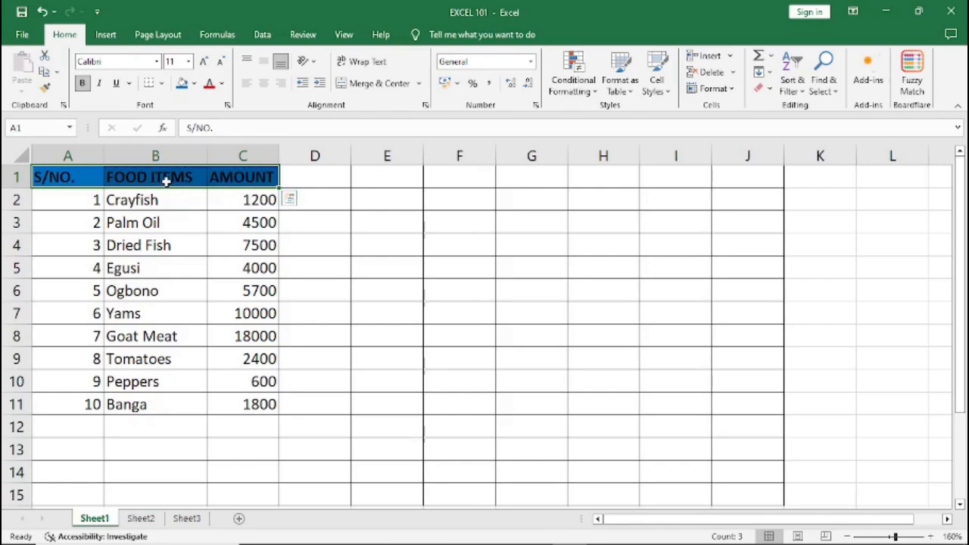
click(223, 85)
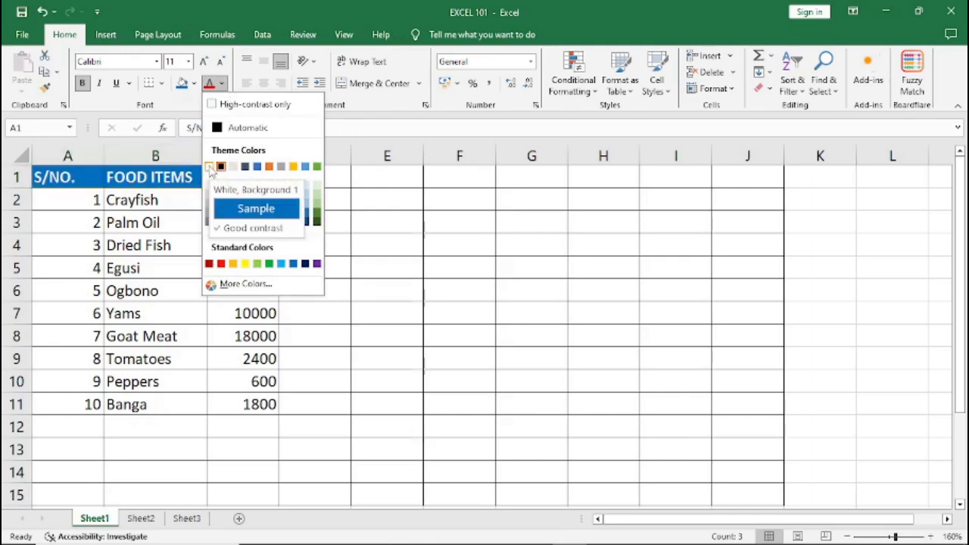
click(211, 167)
click(178, 287)
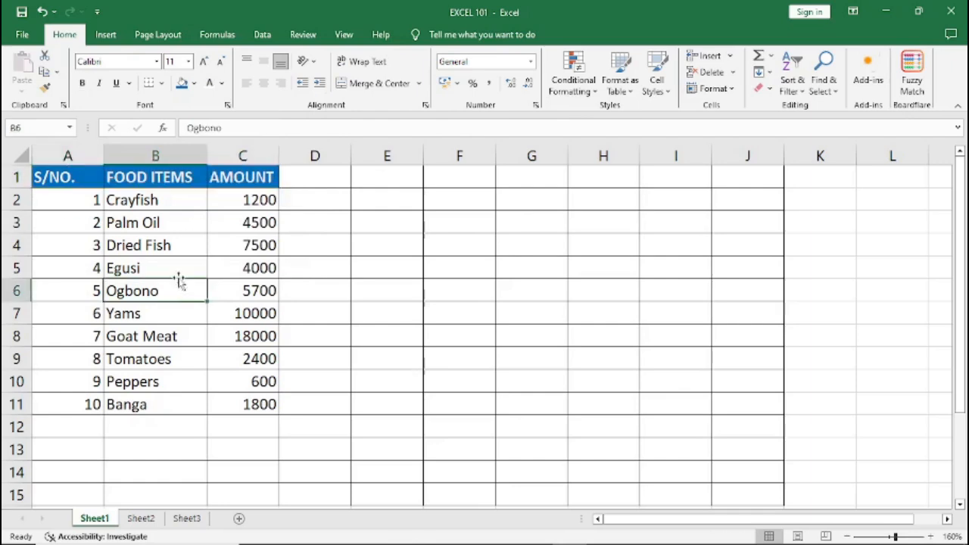
Fill the empty cell range E3:F6 with a light orange theme colour
mouse_move(357, 225)
mouse_down()
mouse_move(396, 227)
mouse_move(478, 288)
mouse_up()
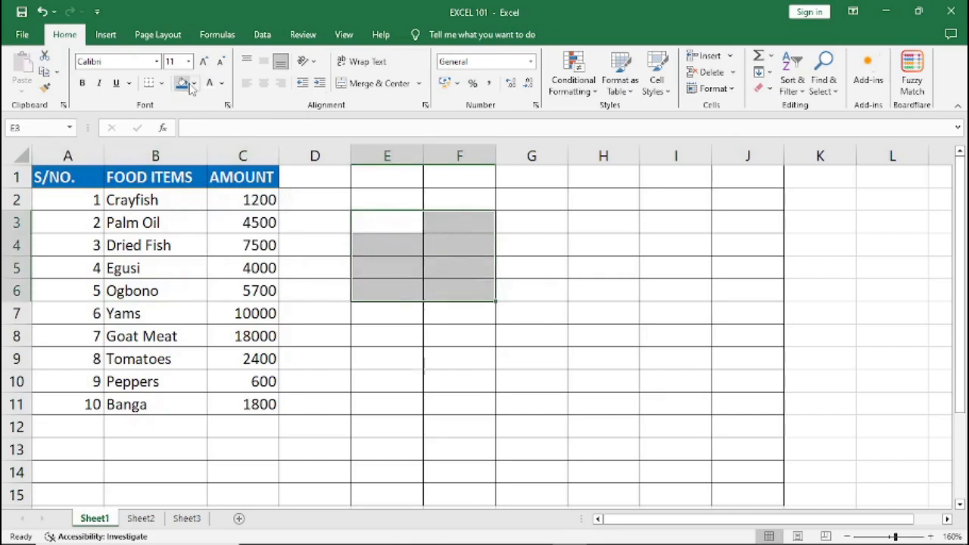
click(194, 83)
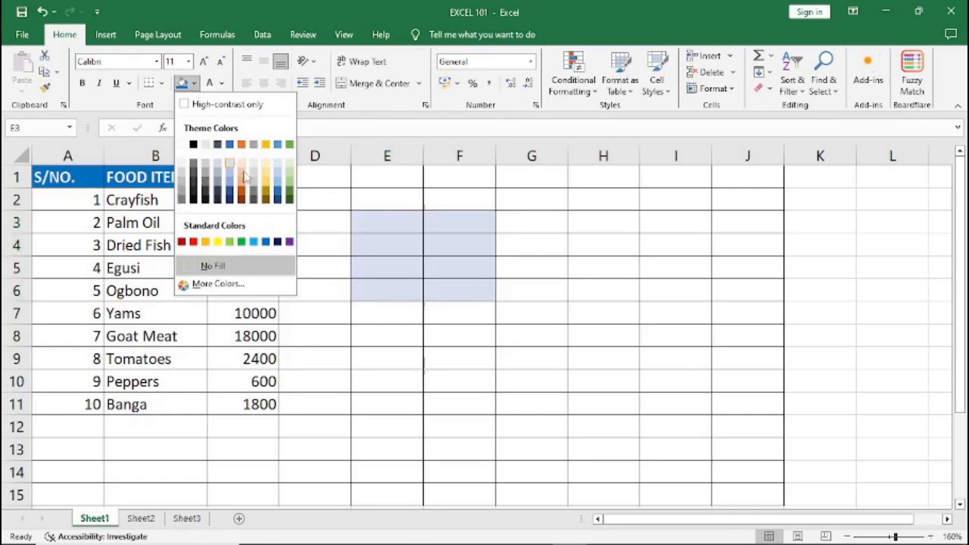
click(242, 174)
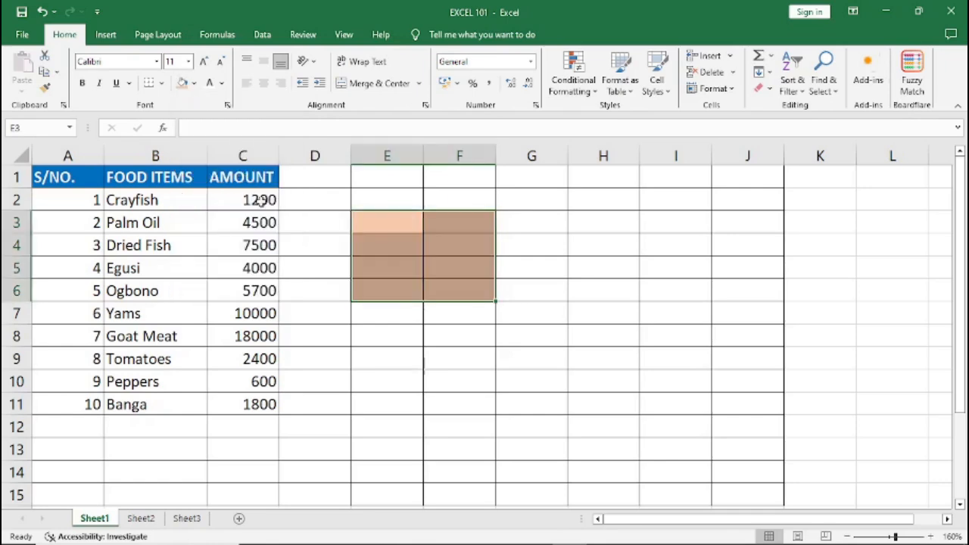
click(427, 278)
Set the font colour of the amounts in C2:C11 to standard red
drag(244, 200, 258, 402)
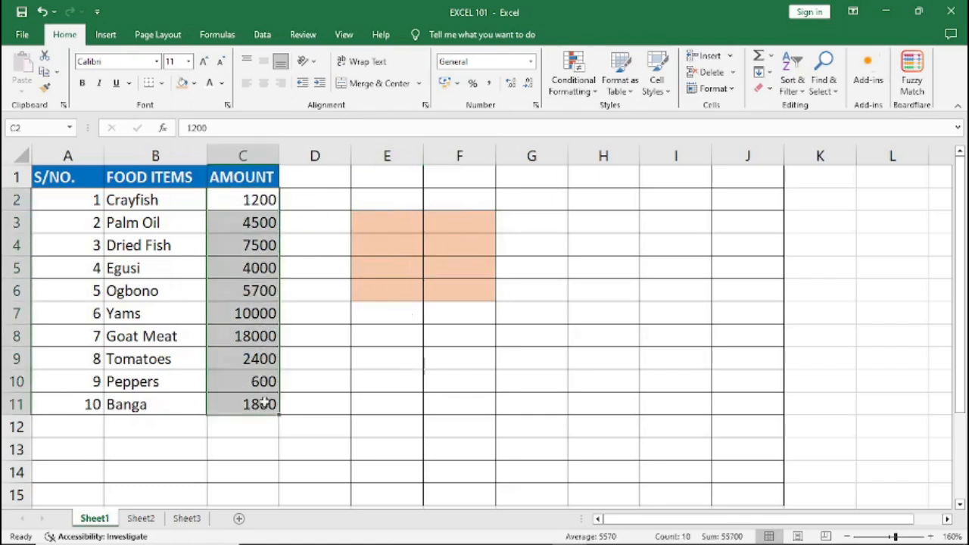
click(222, 84)
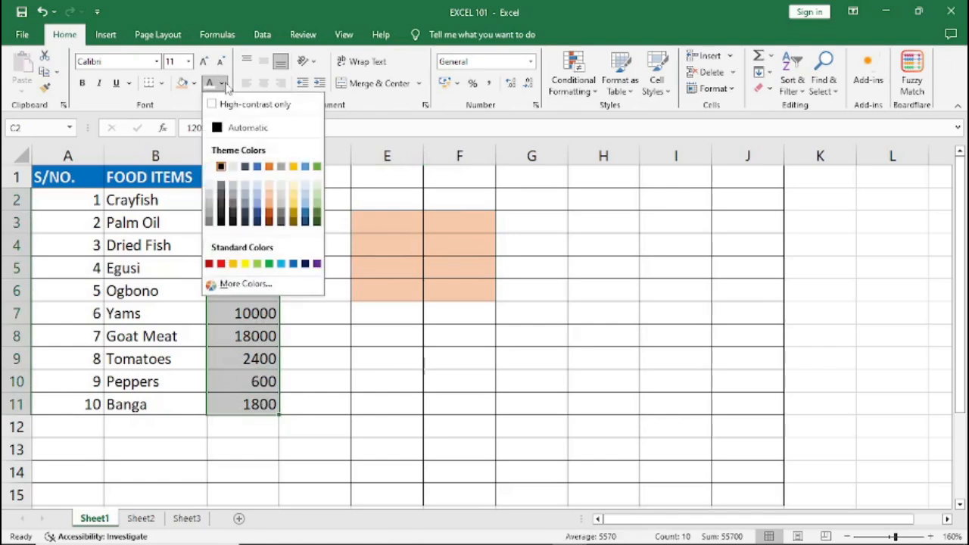
click(222, 264)
click(395, 275)
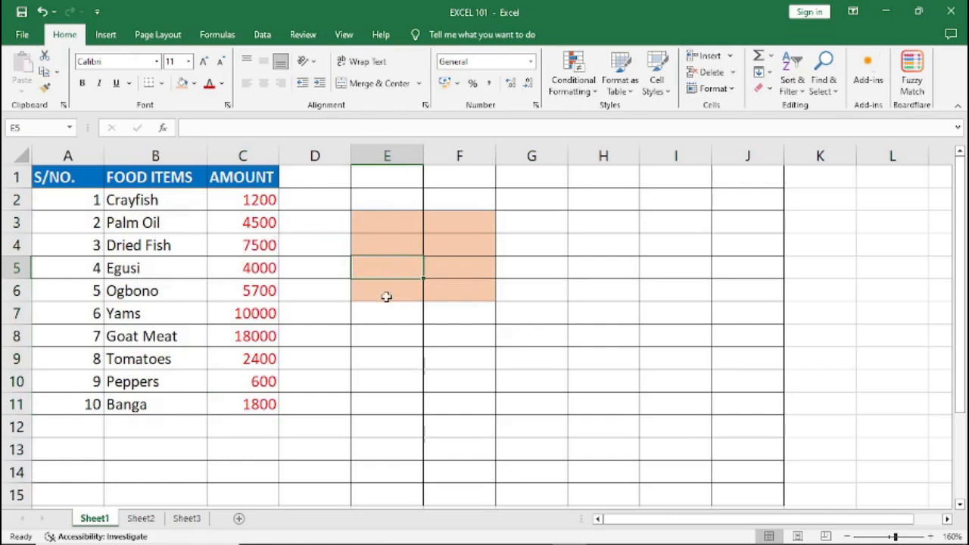
click(428, 355)
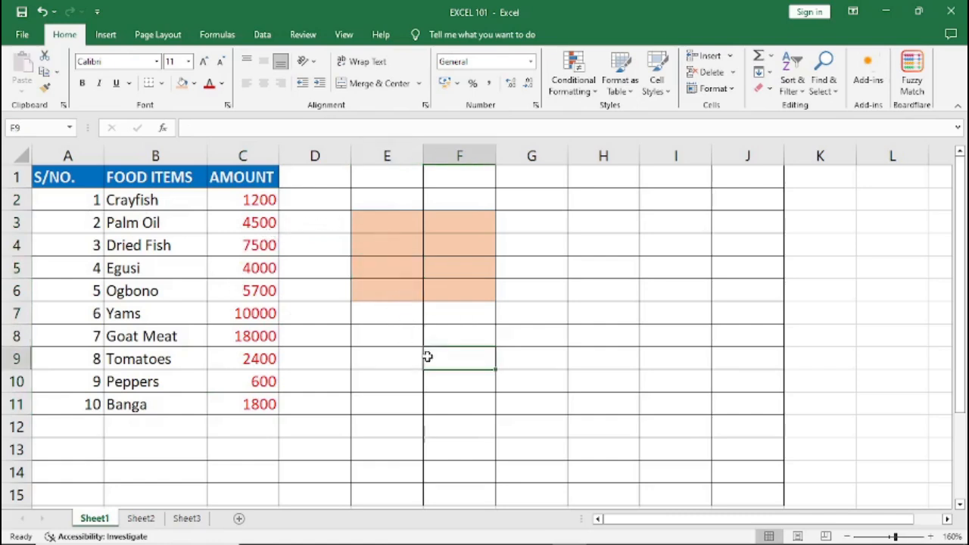
Remove the fill colour from the cell range E2:F7 with No Fill
drag(389, 198, 475, 320)
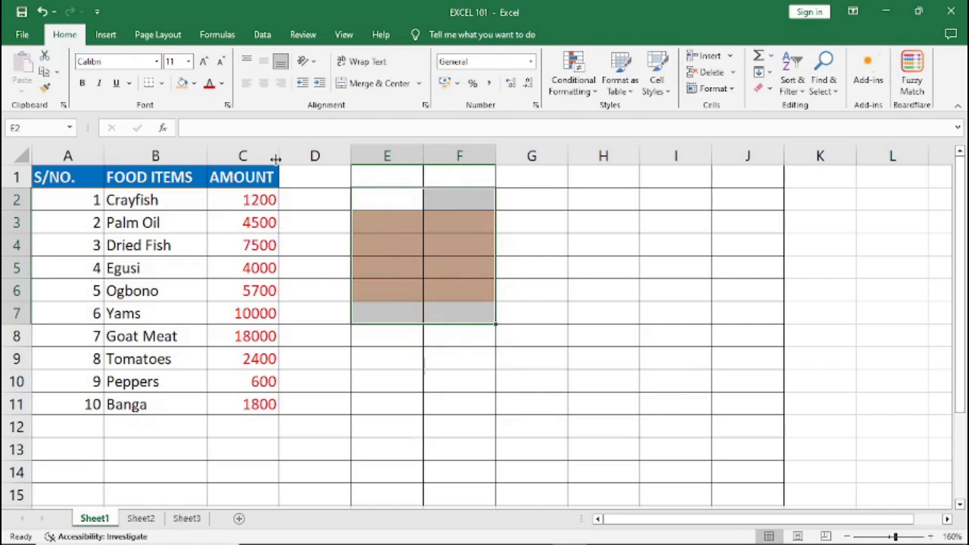
click(195, 83)
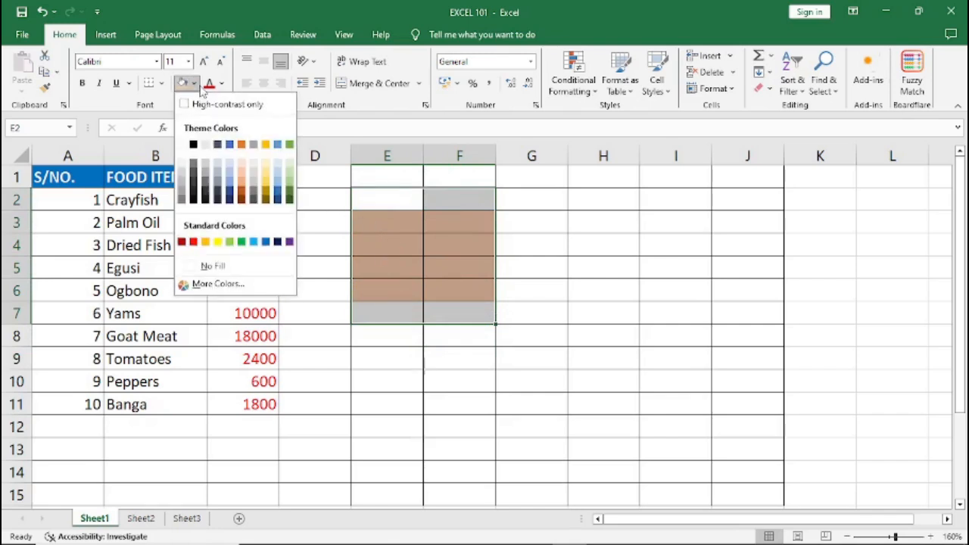
click(220, 267)
click(448, 272)
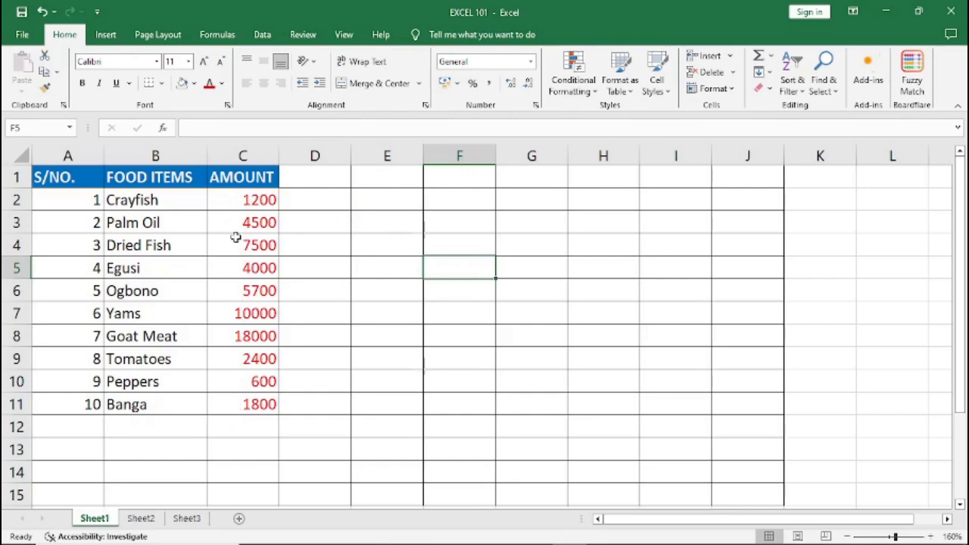
click(236, 427)
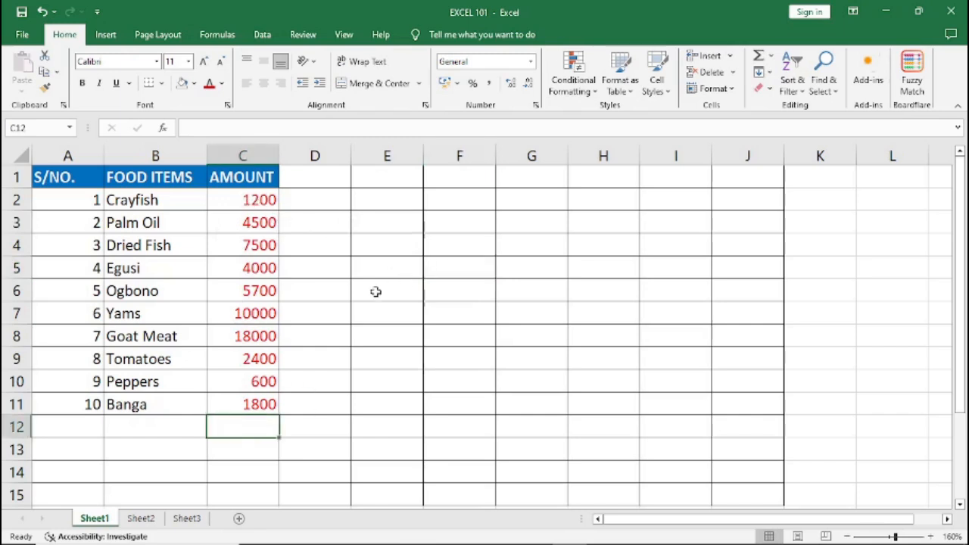
click(145, 244)
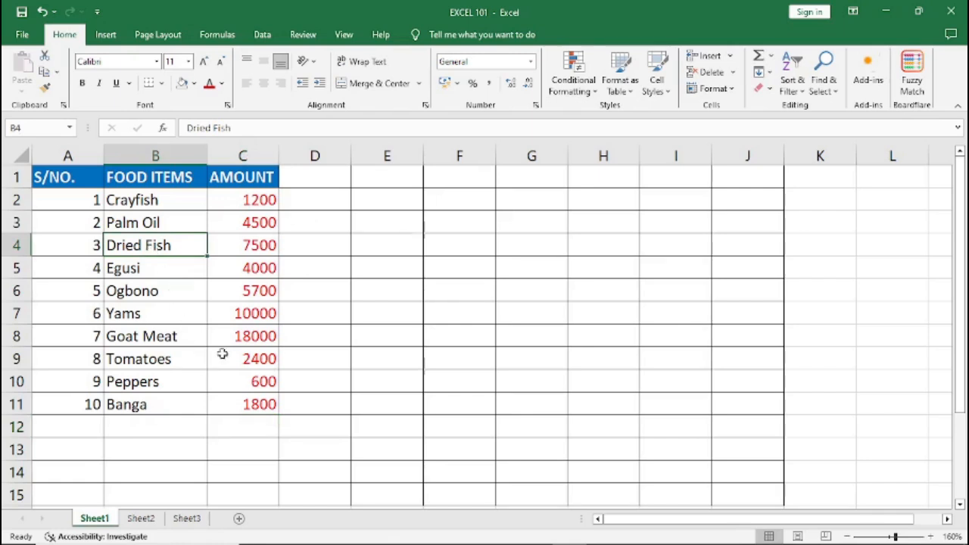
click(245, 246)
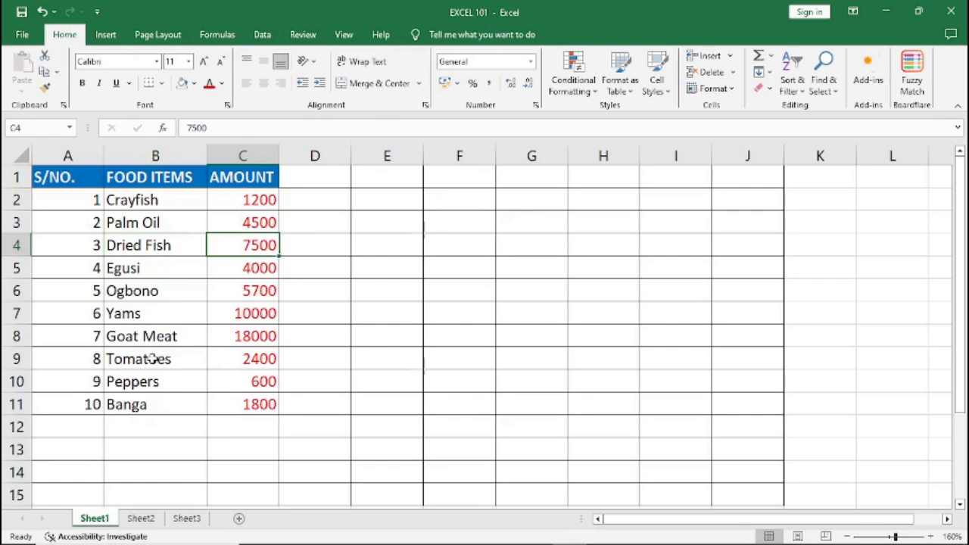
Enter the label MEAT in cell F6 beside the food items table
click(243, 337)
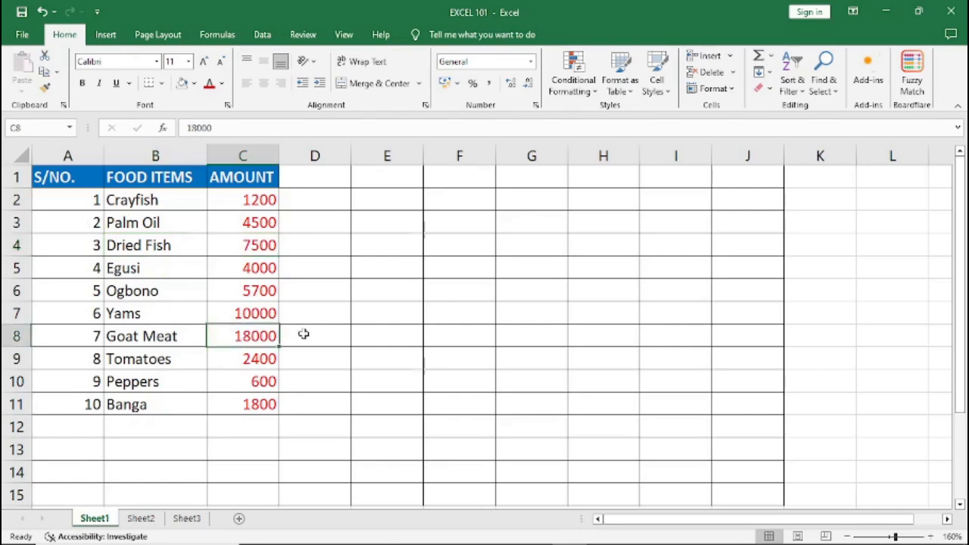
click(445, 293)
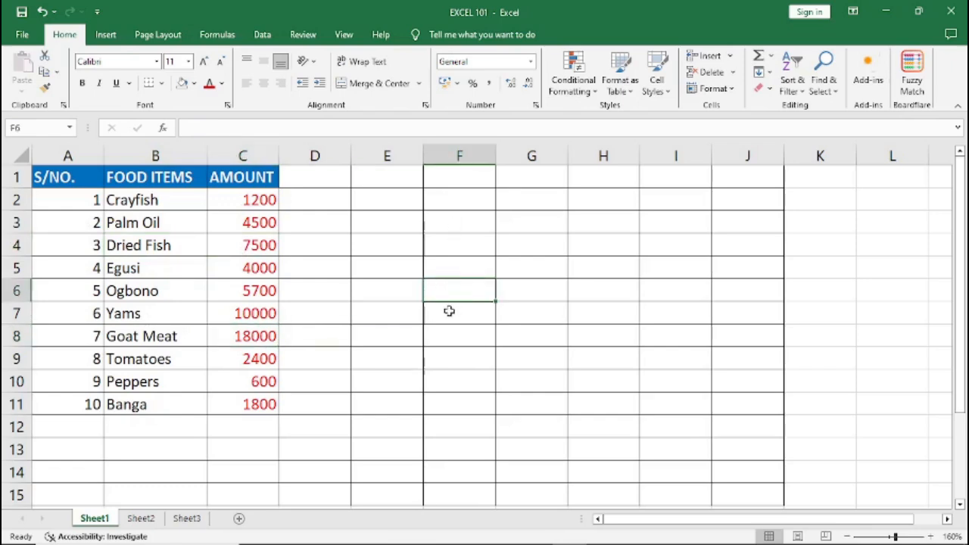
text(E)
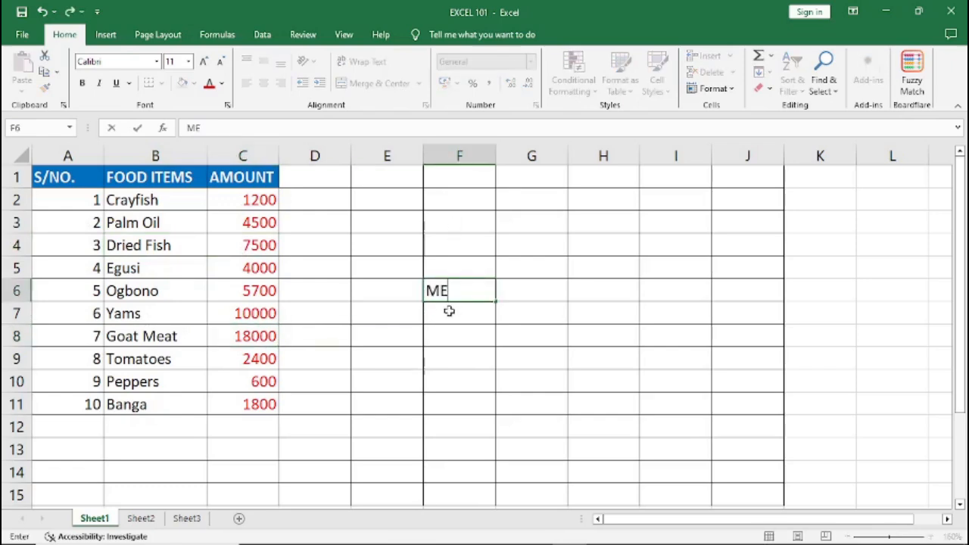
text(AT)
Add the dried fish and goat meat amounts in G6 with the formula =7500+18000
click(540, 295)
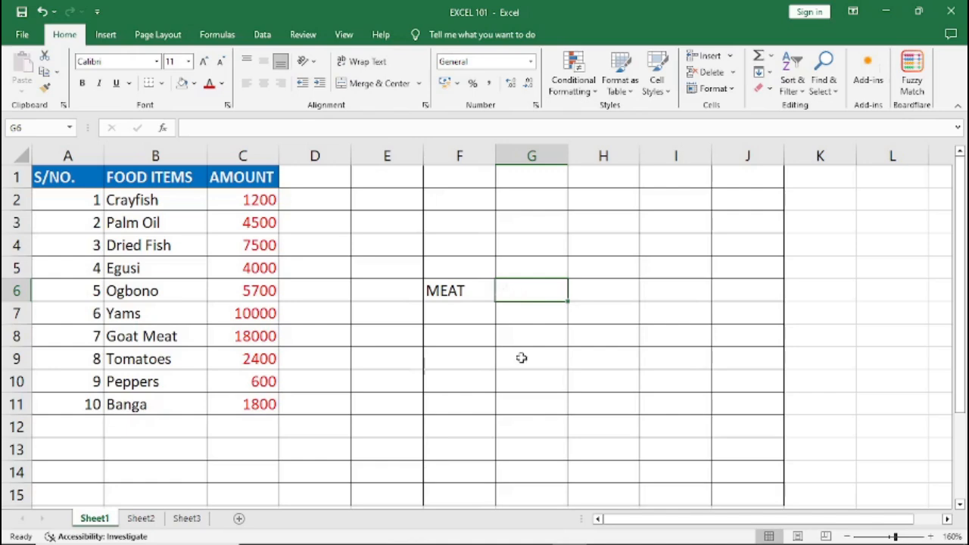
text(=)
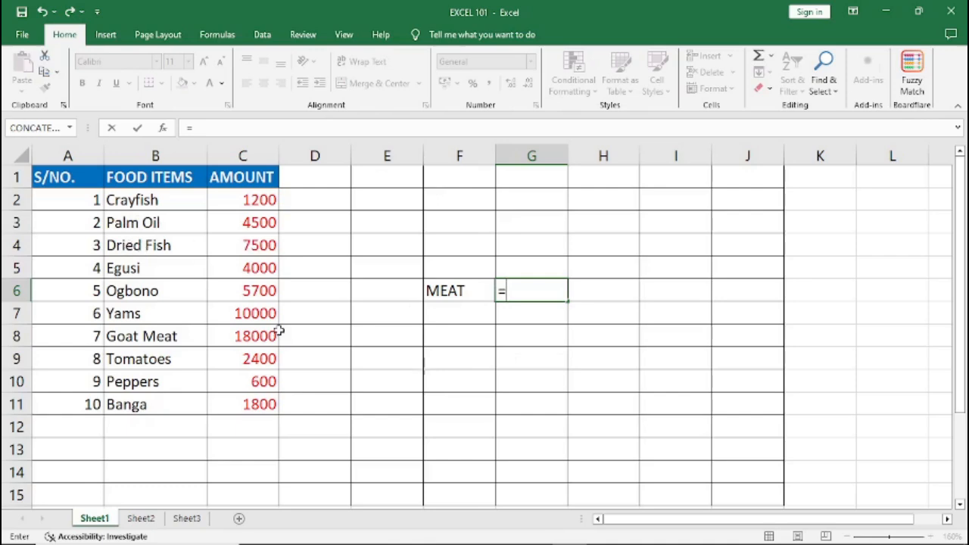
text(7500)
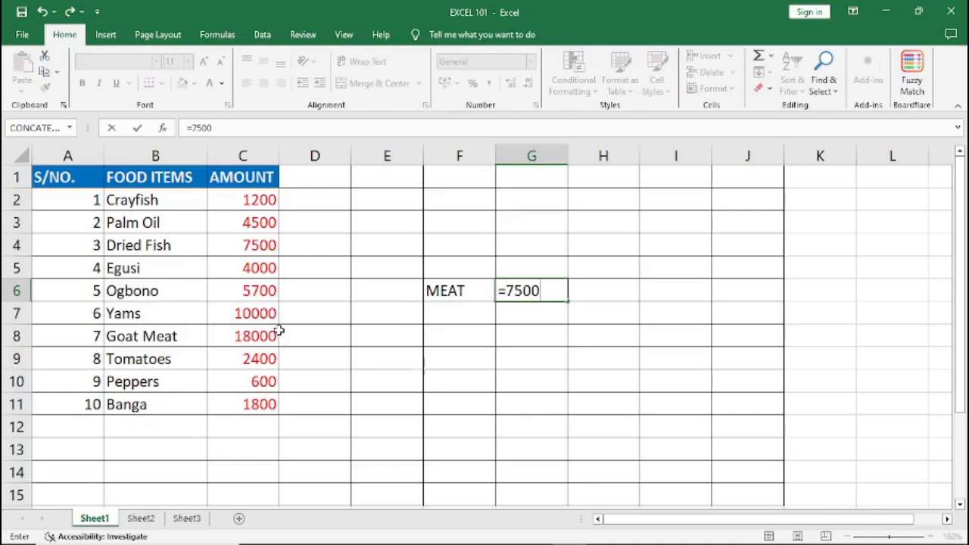
text(+18000)
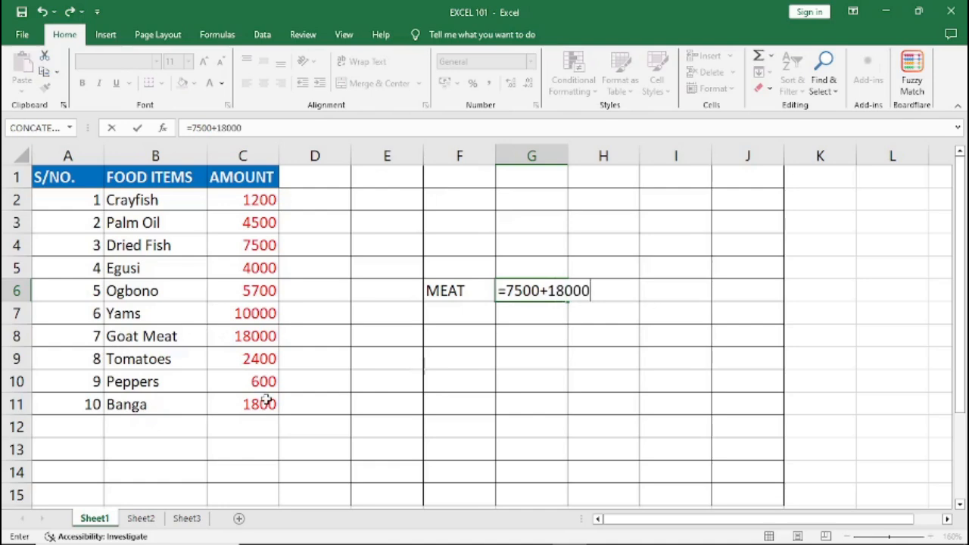
key(Return)
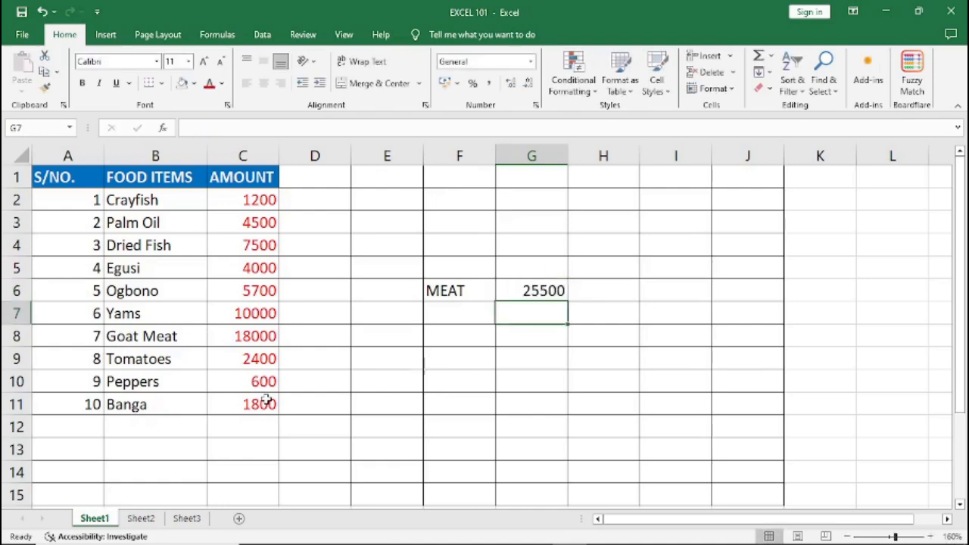
click(533, 293)
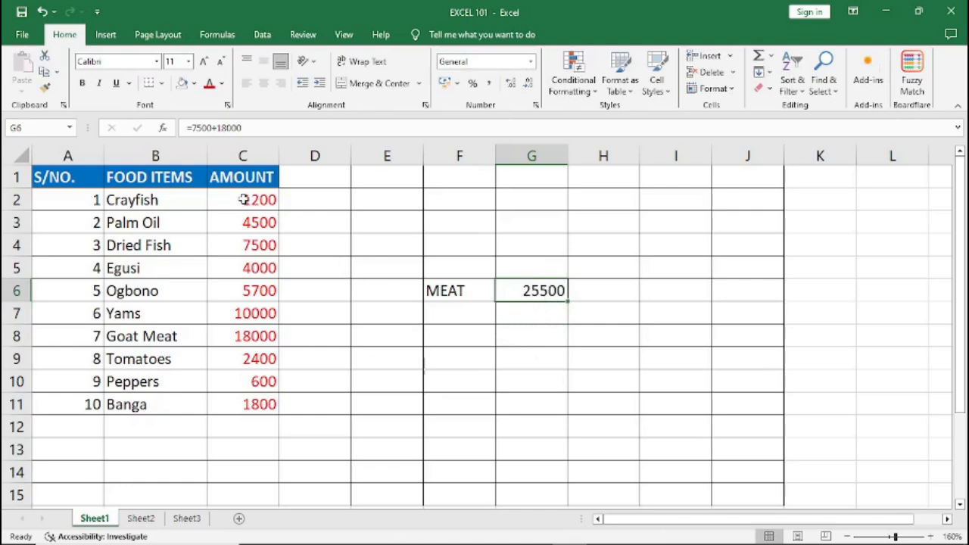
Apply the comma number style to the amounts in C2:C11
drag(243, 199, 261, 404)
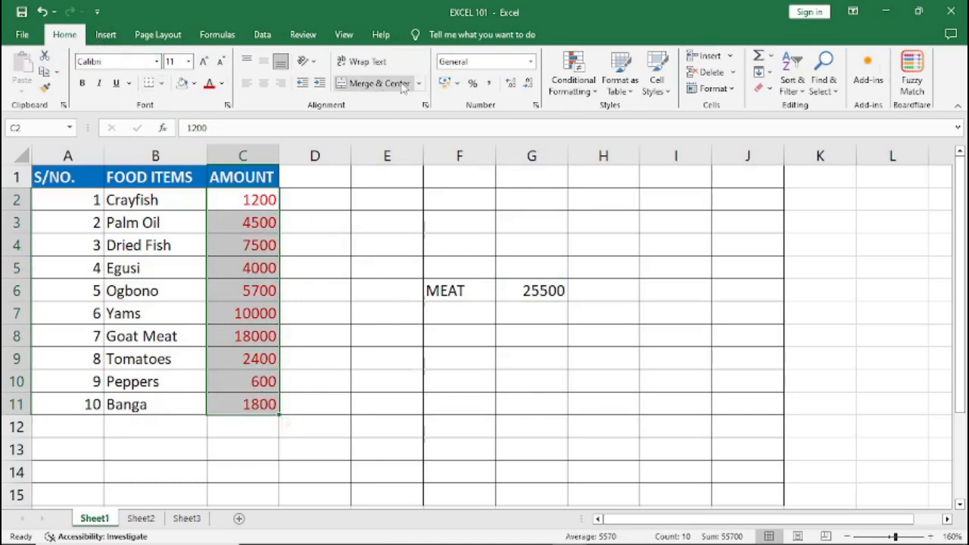
click(491, 85)
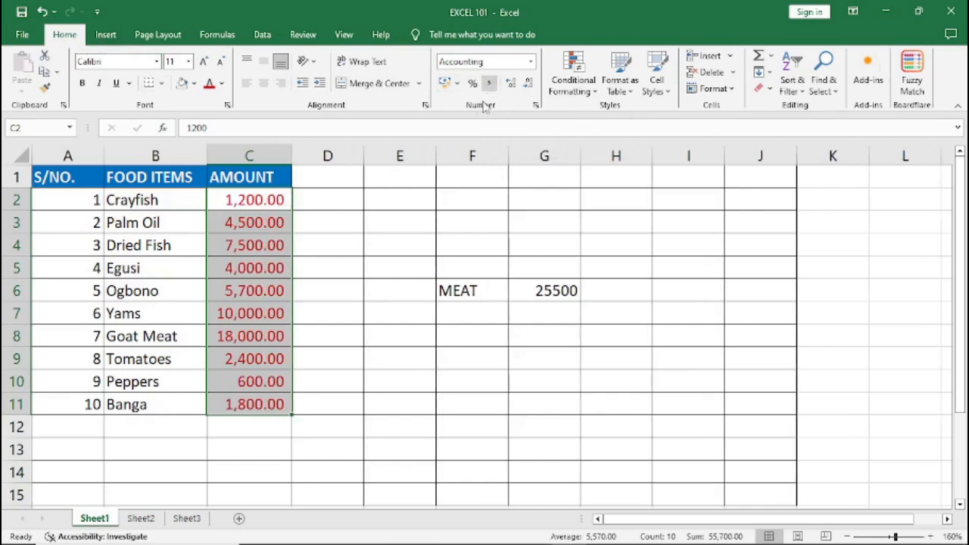
click(250, 337)
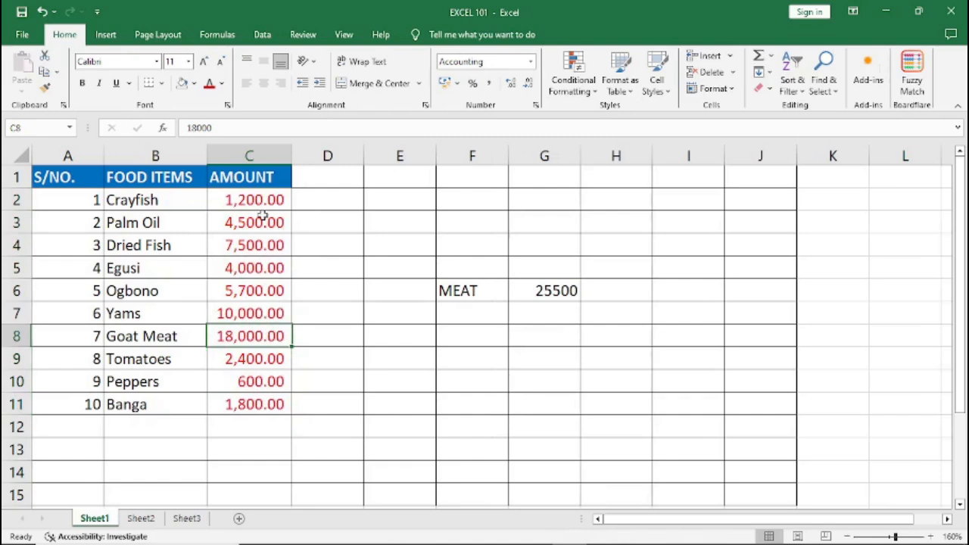
Decrease the amounts in C2:C11 to zero decimal places
drag(259, 199, 264, 405)
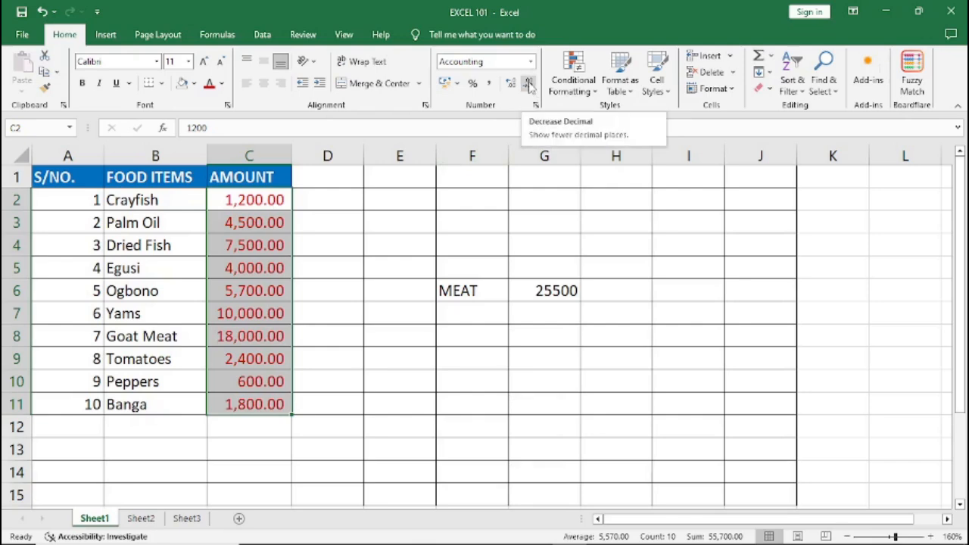
click(529, 85)
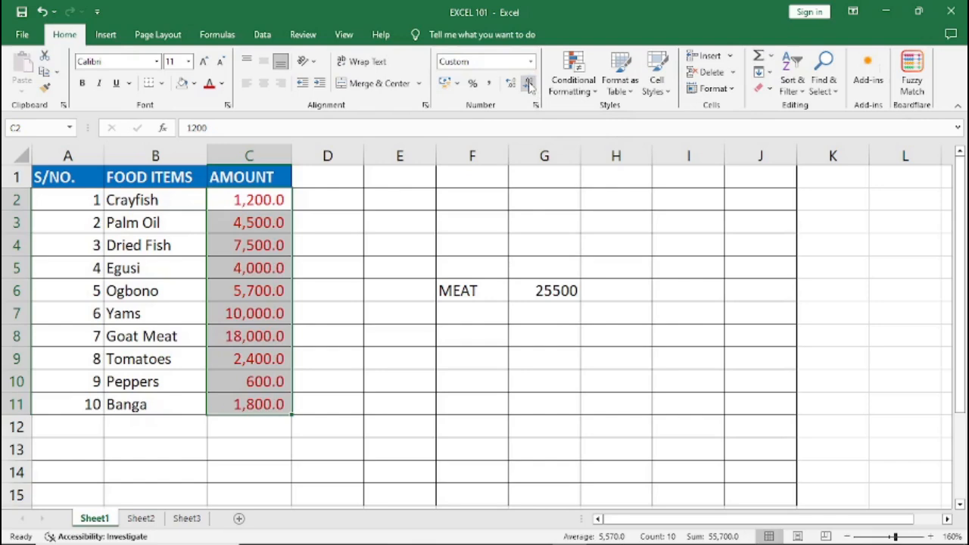
click(529, 85)
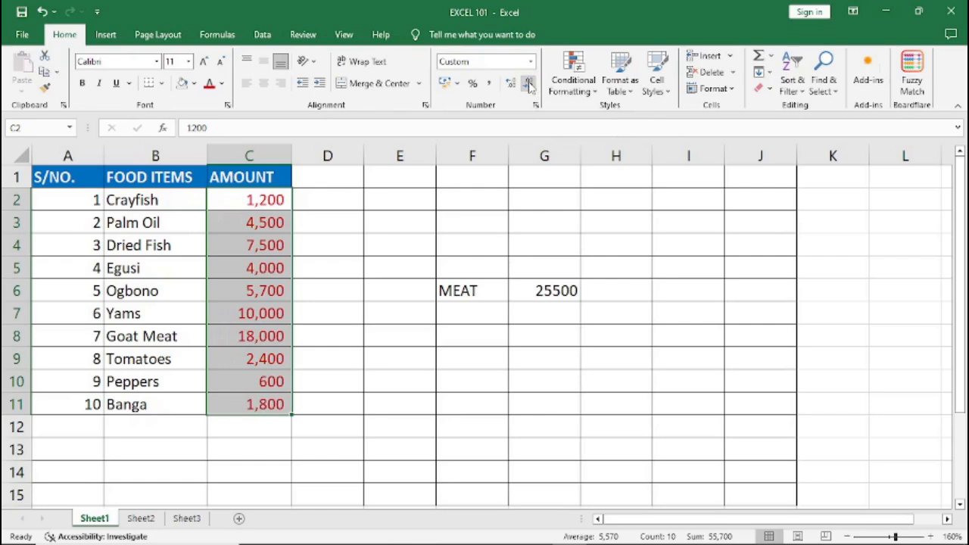
click(251, 235)
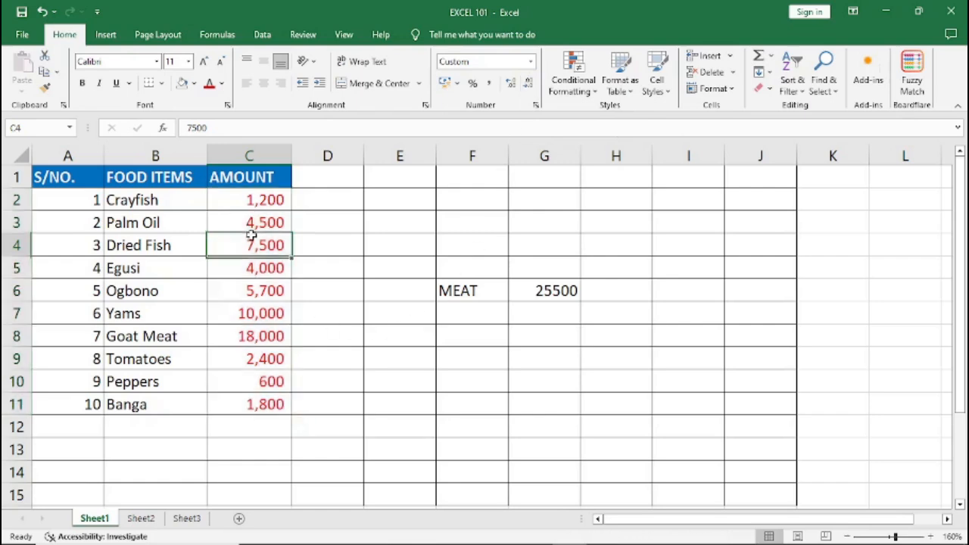
click(265, 196)
drag(265, 196, 277, 392)
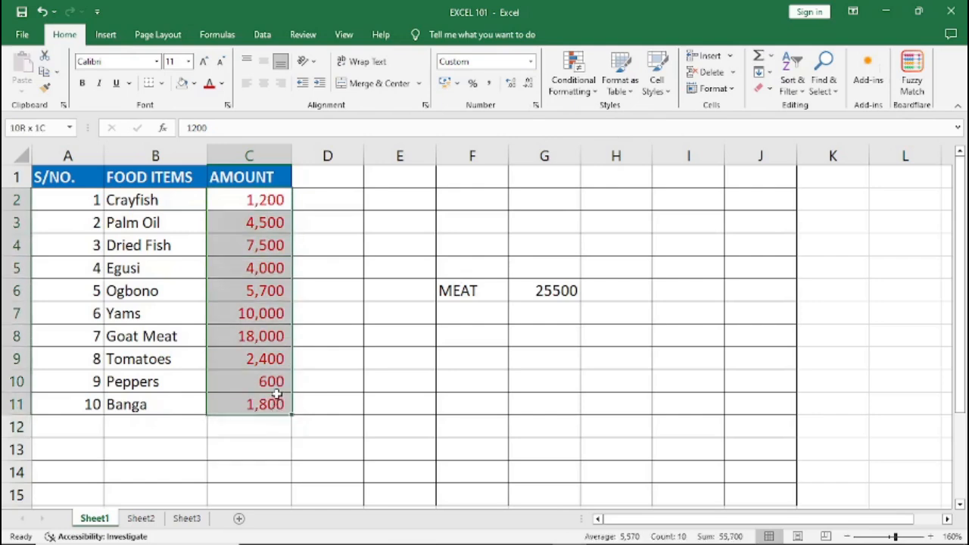
Format the meat total in G6 with the comma style and no decimal places
click(555, 291)
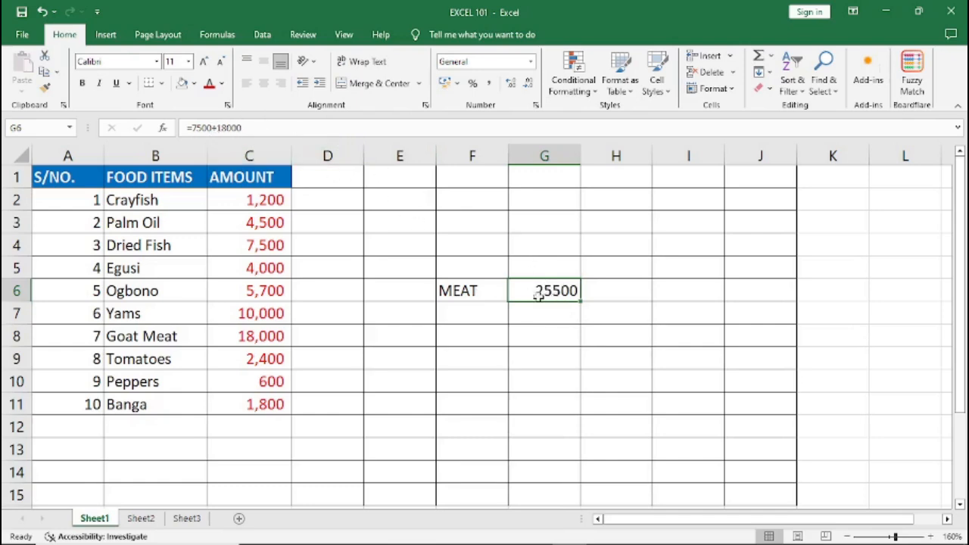
click(282, 128)
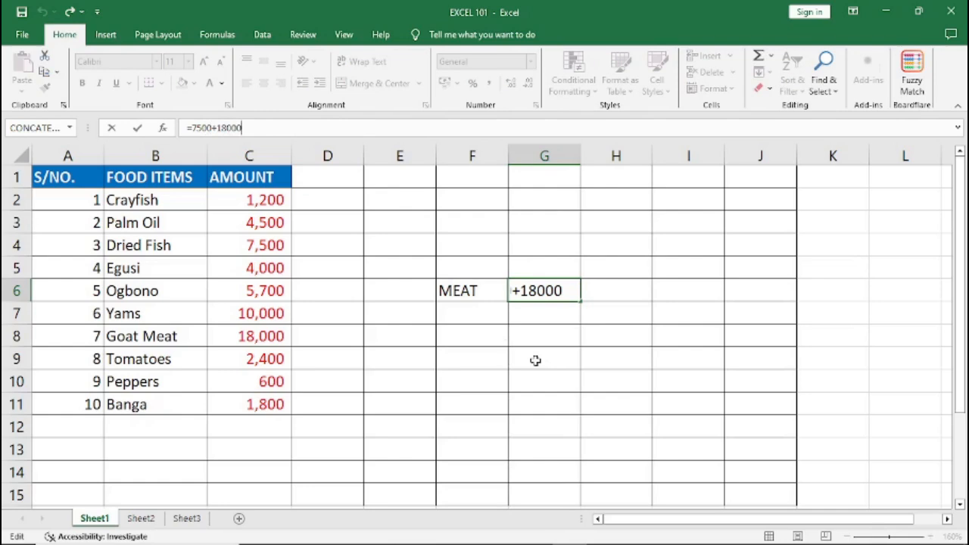
key(ctrl+Return)
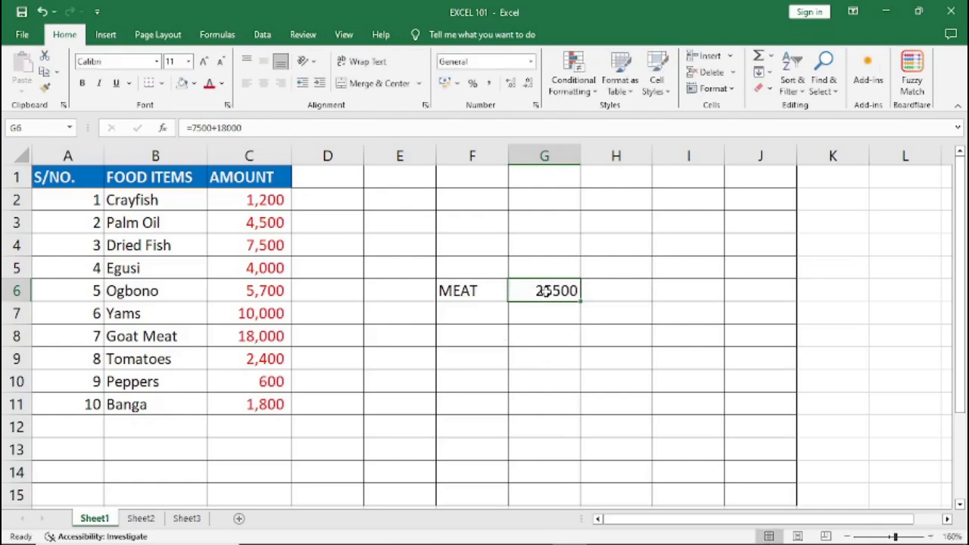
click(493, 84)
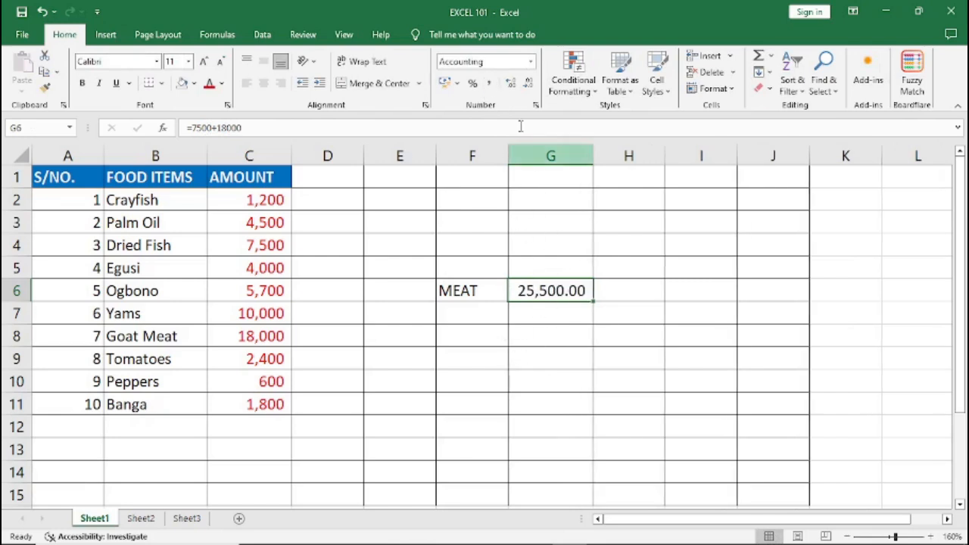
click(527, 84)
click(527, 84)
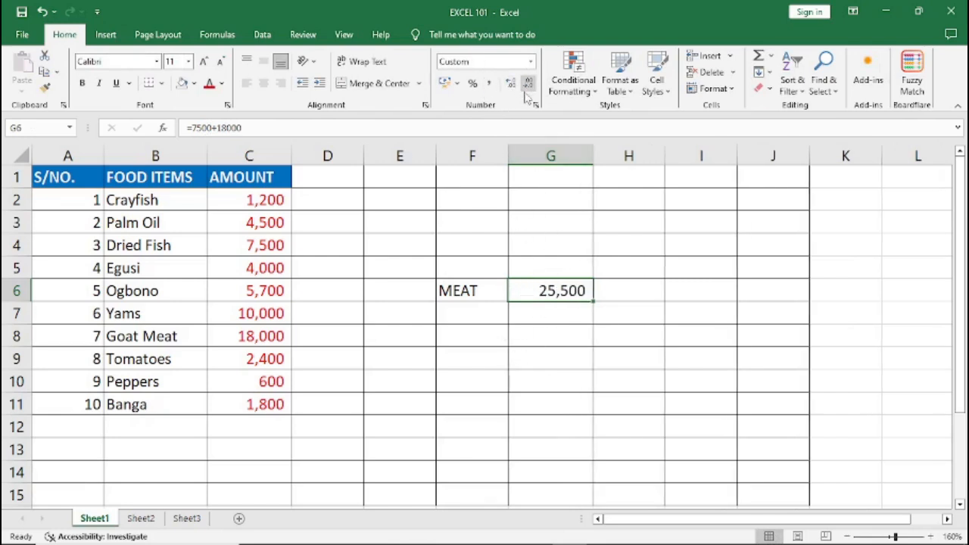
click(544, 329)
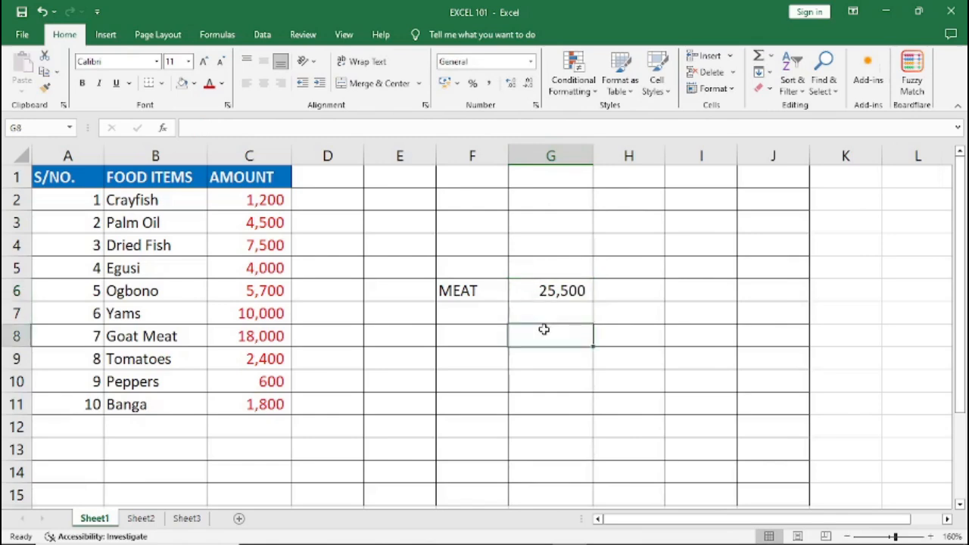
Change the Dried Fish amount in C4 to 8000
click(529, 291)
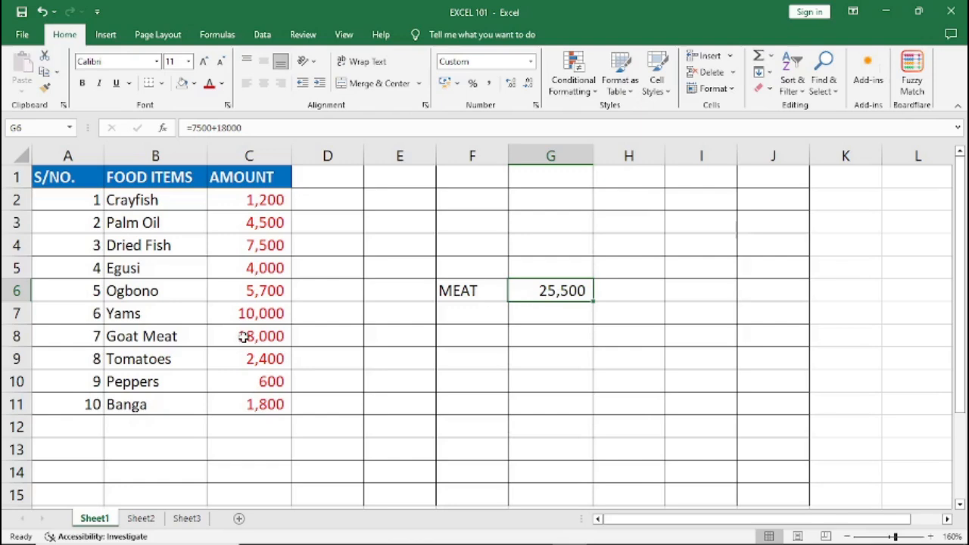
click(260, 244)
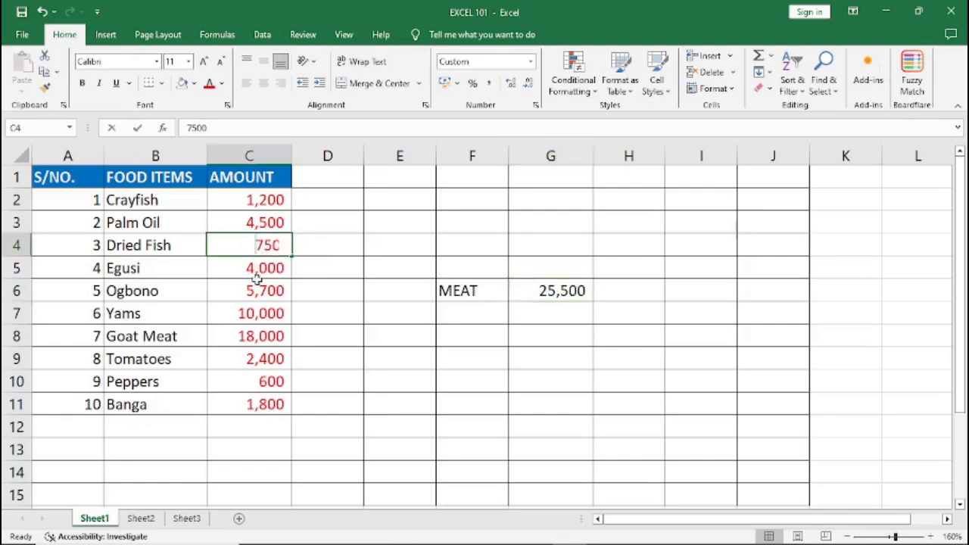
text(8000)
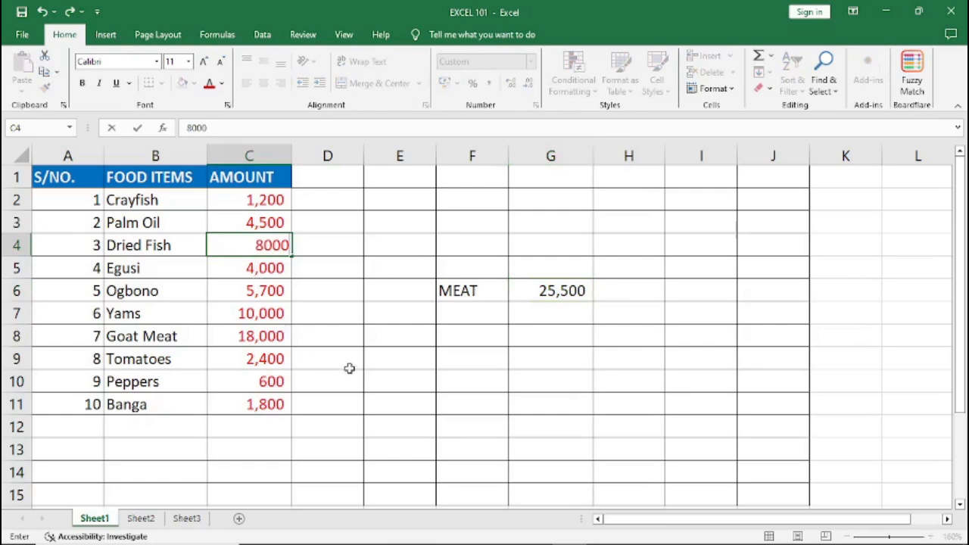
click(349, 339)
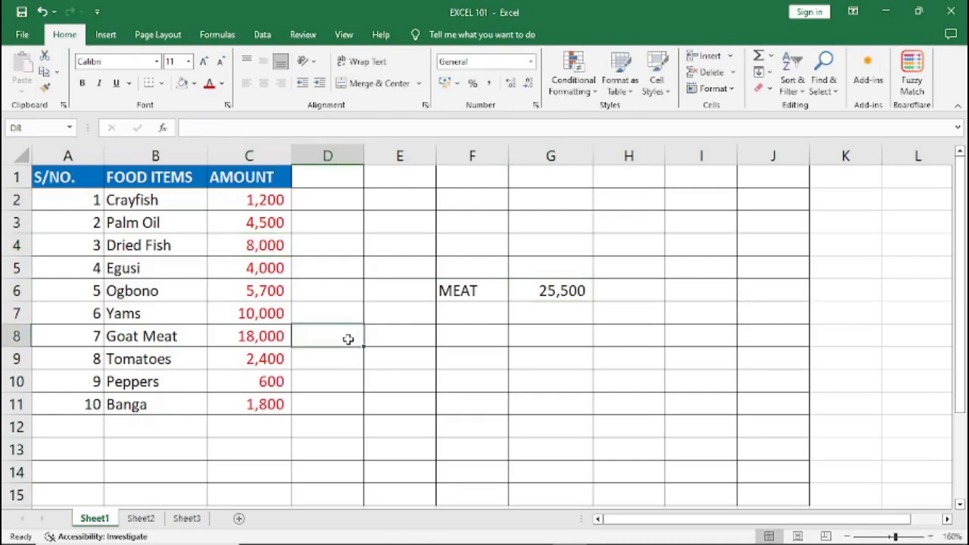
click(266, 245)
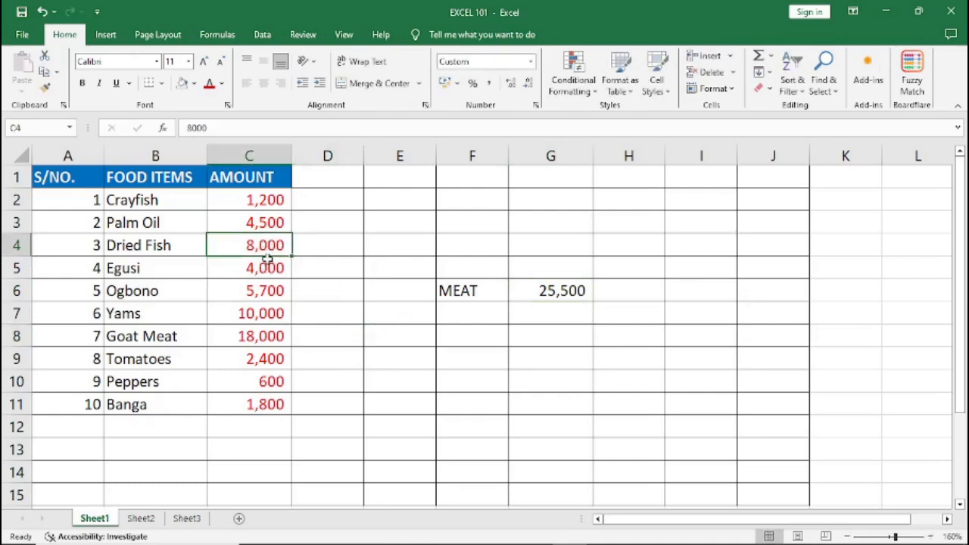
Delete the typed-number formula from G6 and leave that cell selected
click(532, 288)
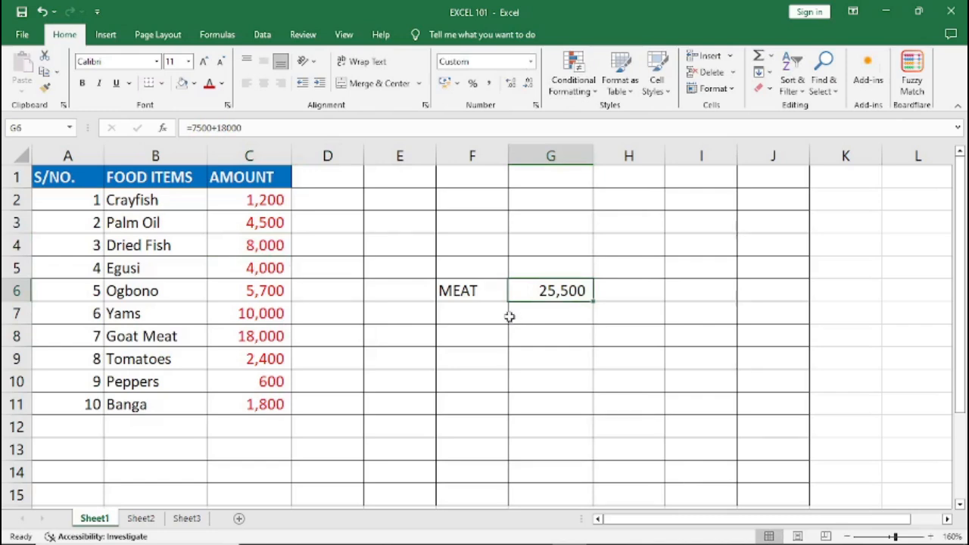
key(Delete)
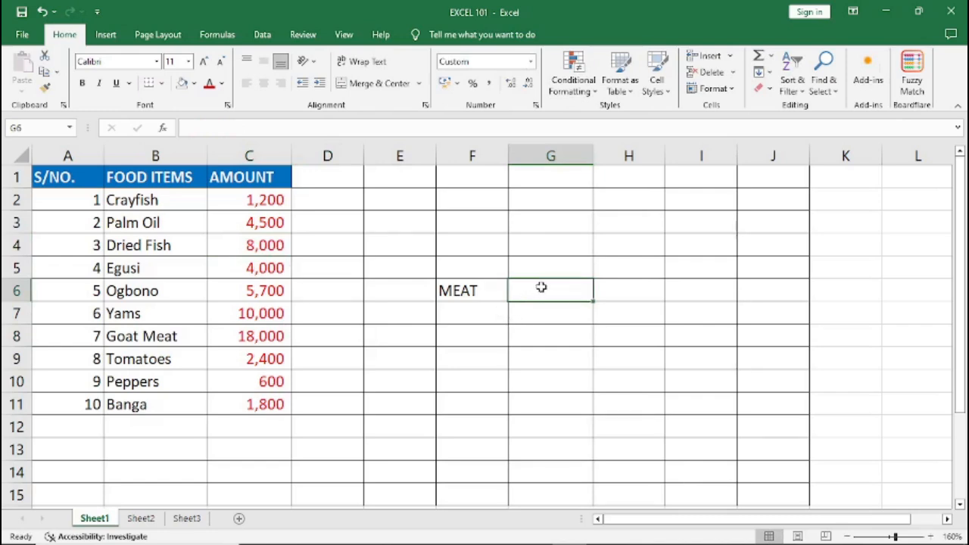
click(466, 347)
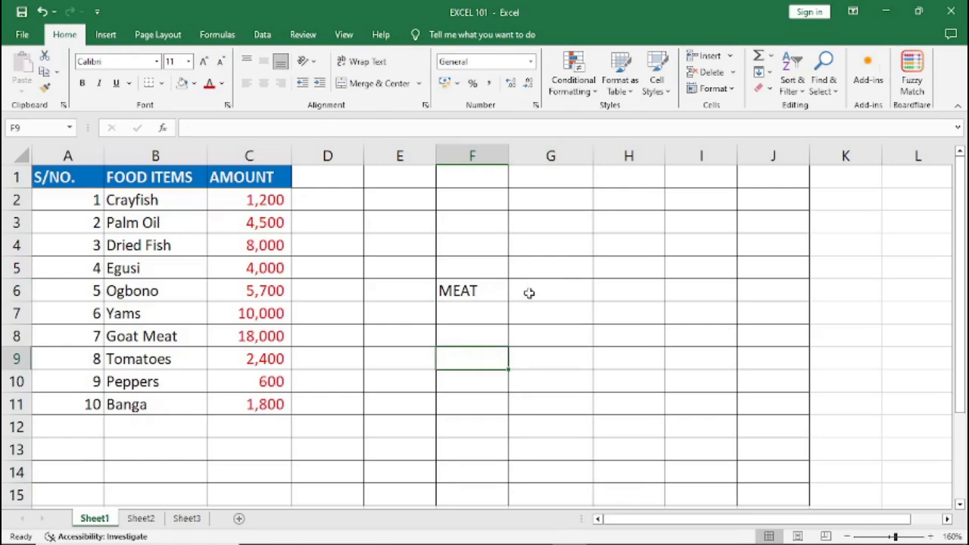
click(529, 294)
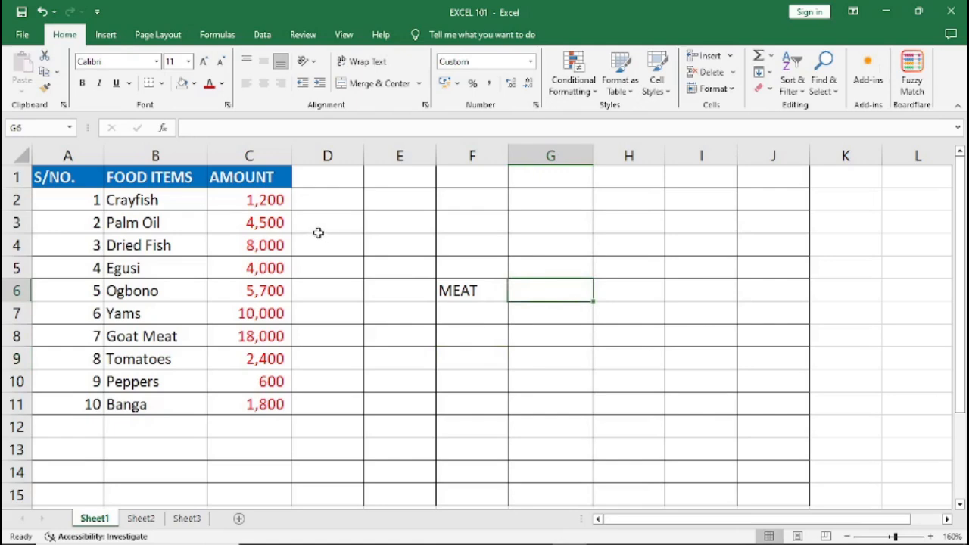
click(253, 248)
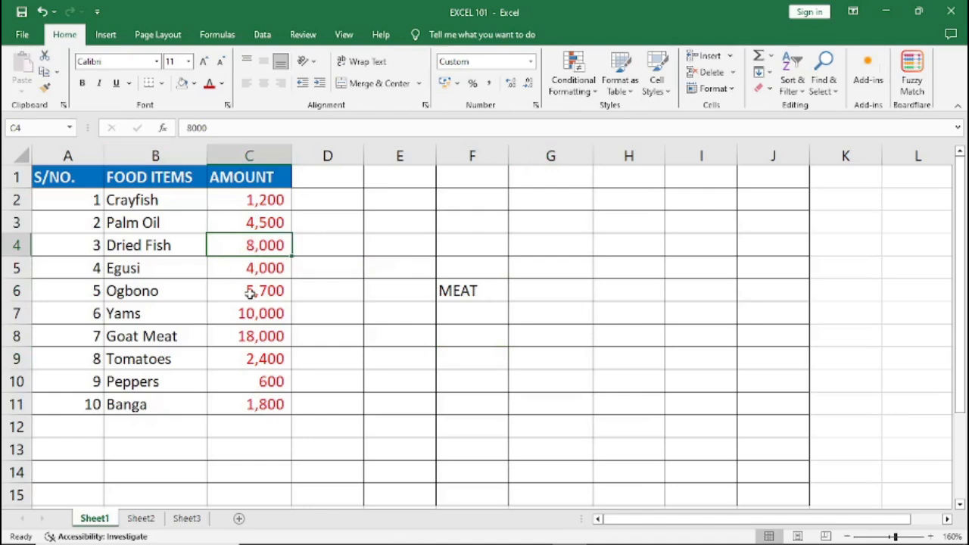
click(248, 335)
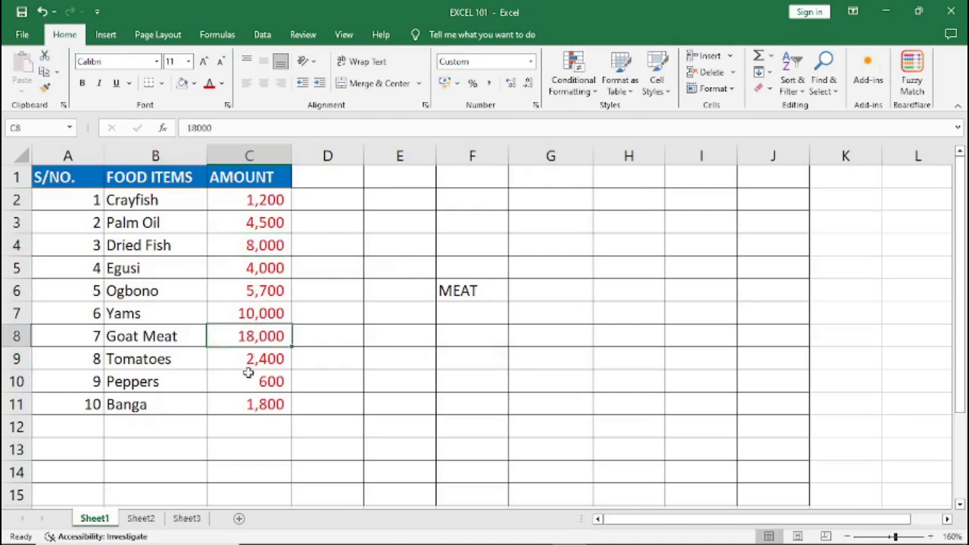
click(534, 292)
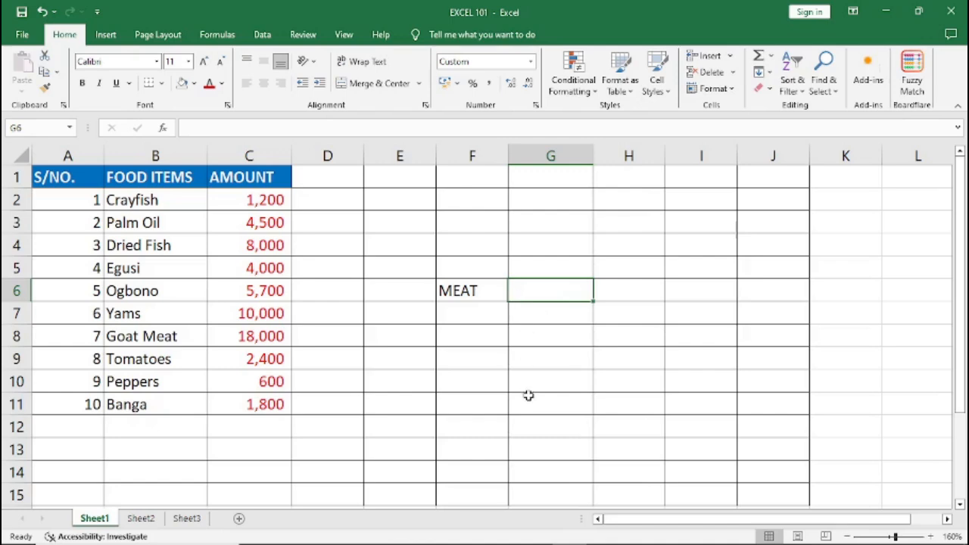
Enter a formula in G6 that adds the Goat Meat and Dried Fish amounts by cell reference, =C8+C4
text(=)
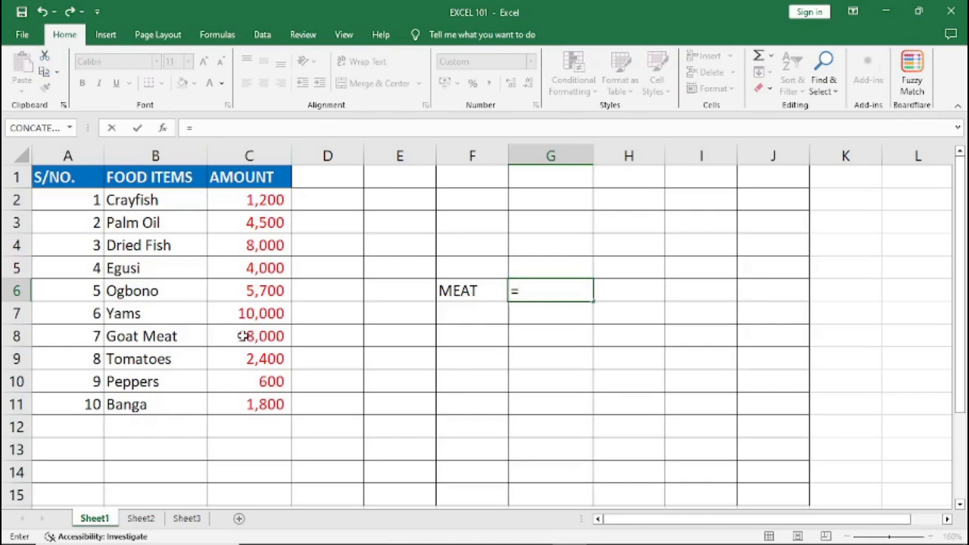
text(C8+)
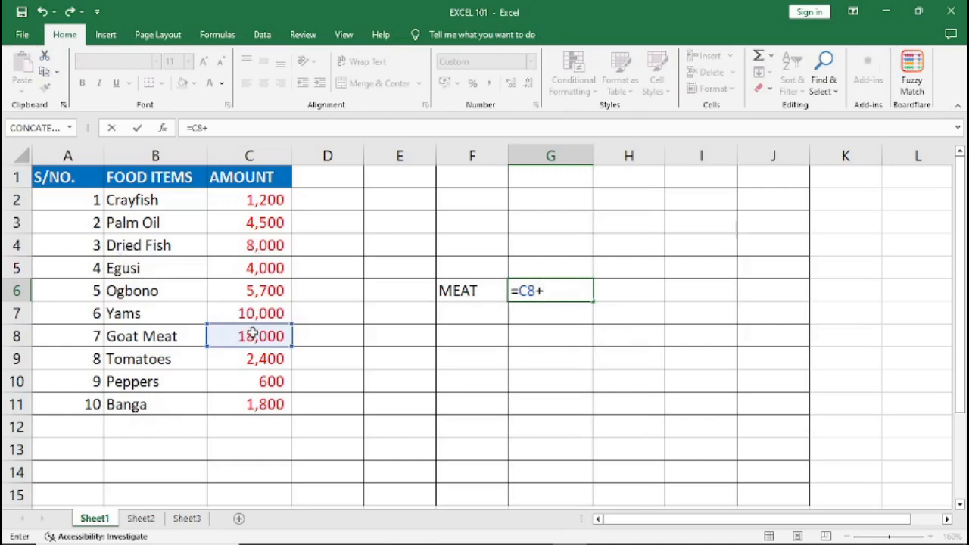
text(C4)
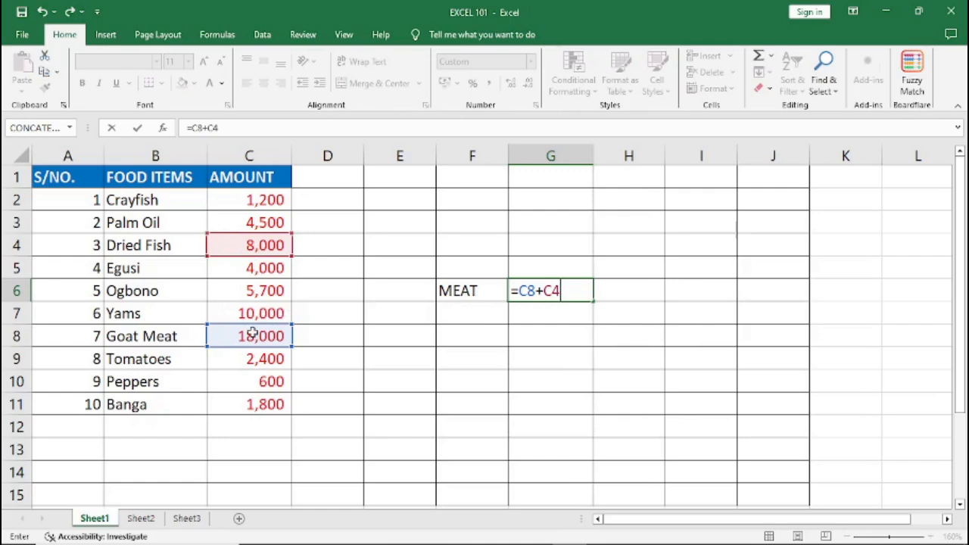
key(Return)
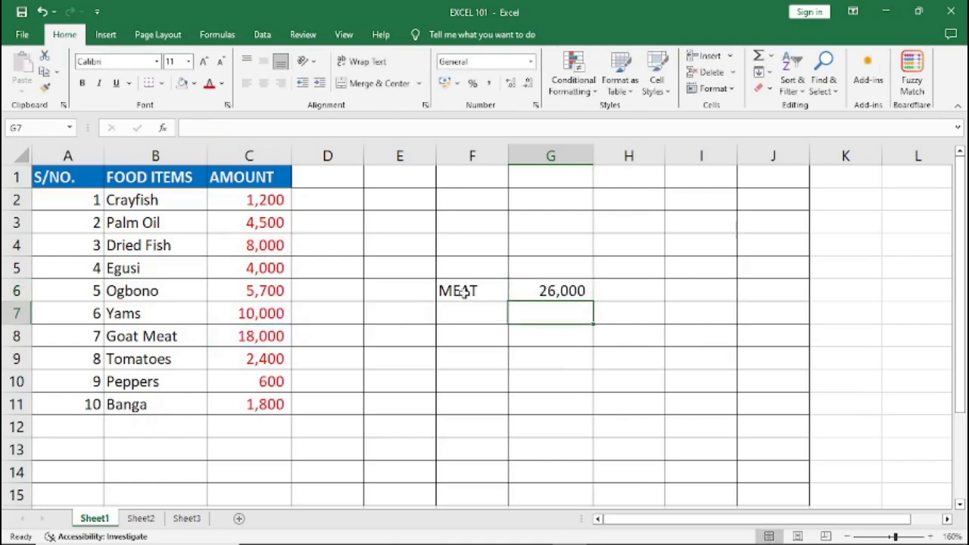
click(541, 291)
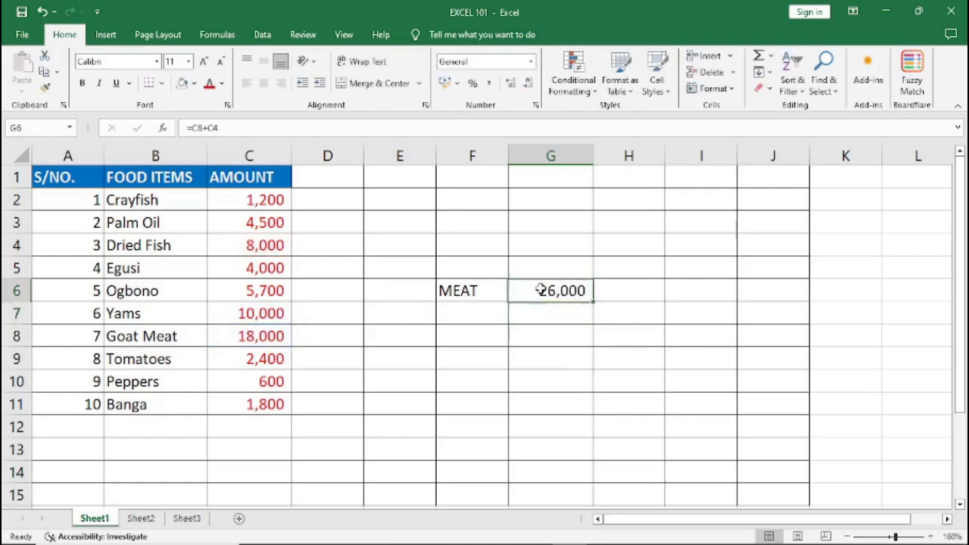
Change the Goat Meat amount in C8 to 19500 and check the meat total in G6
click(243, 335)
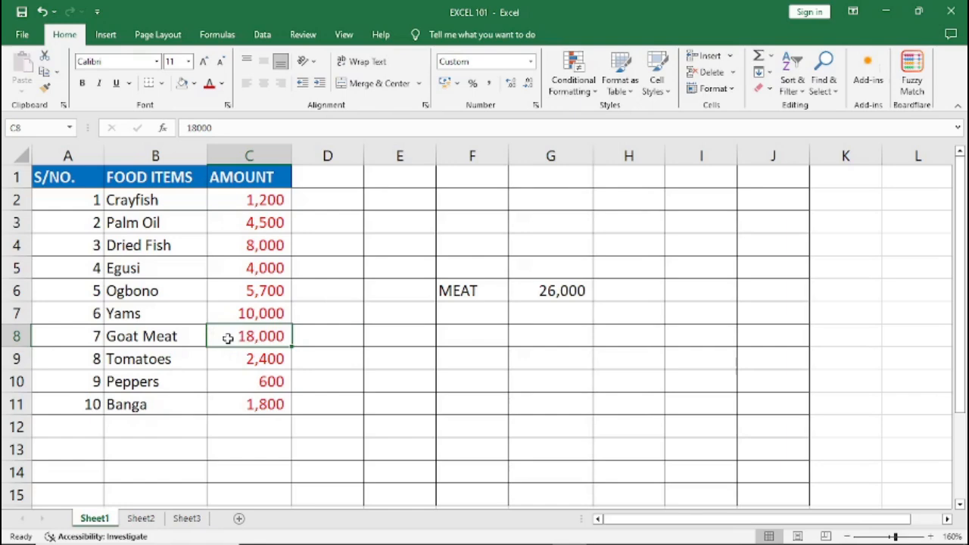
text(19)
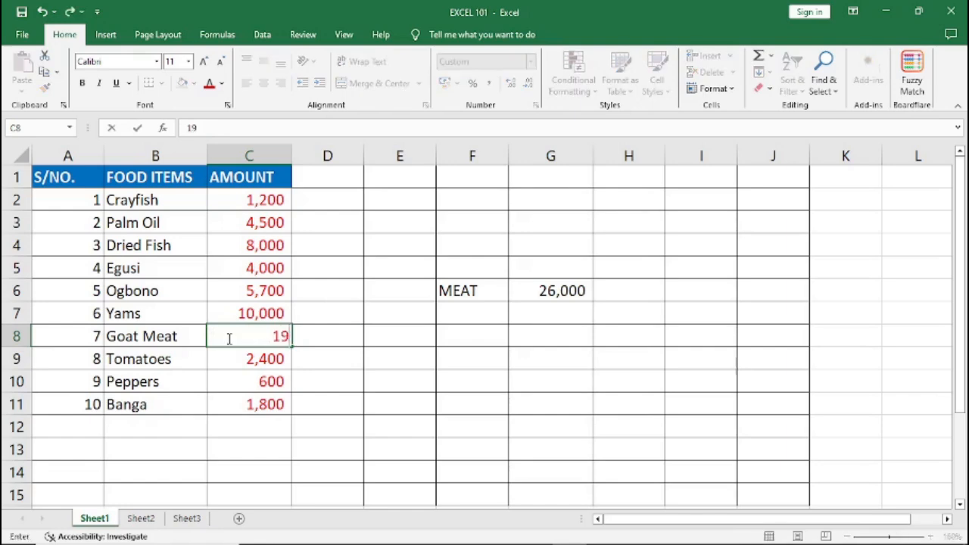
text(500)
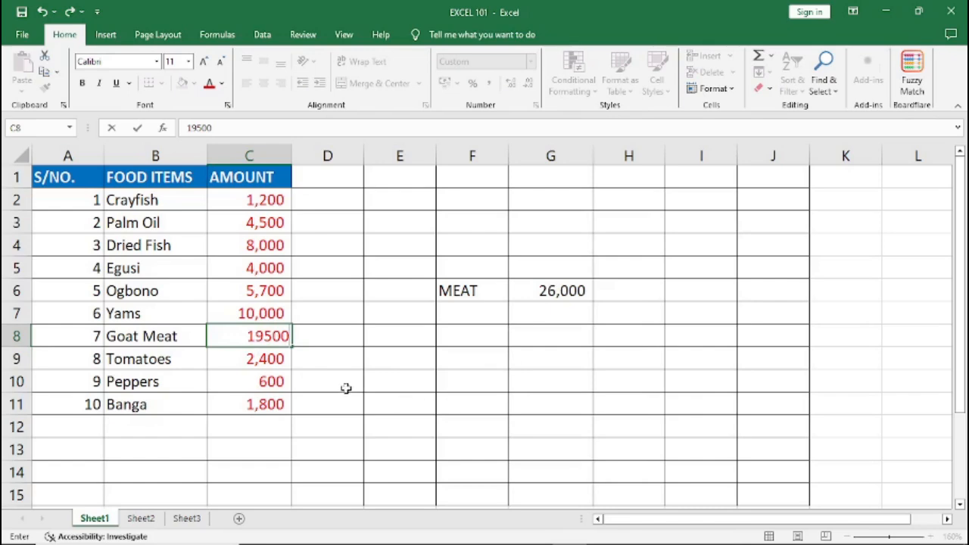
click(343, 385)
click(256, 336)
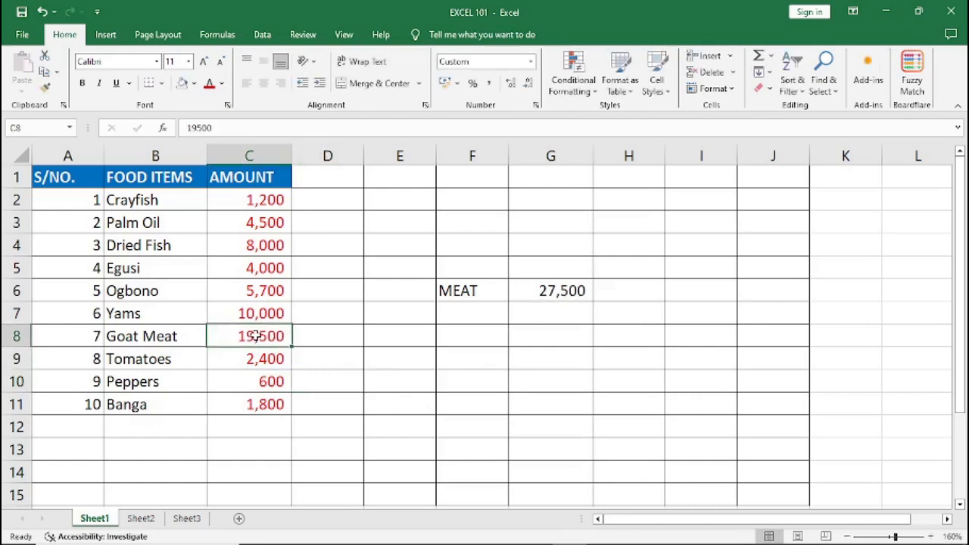
click(568, 294)
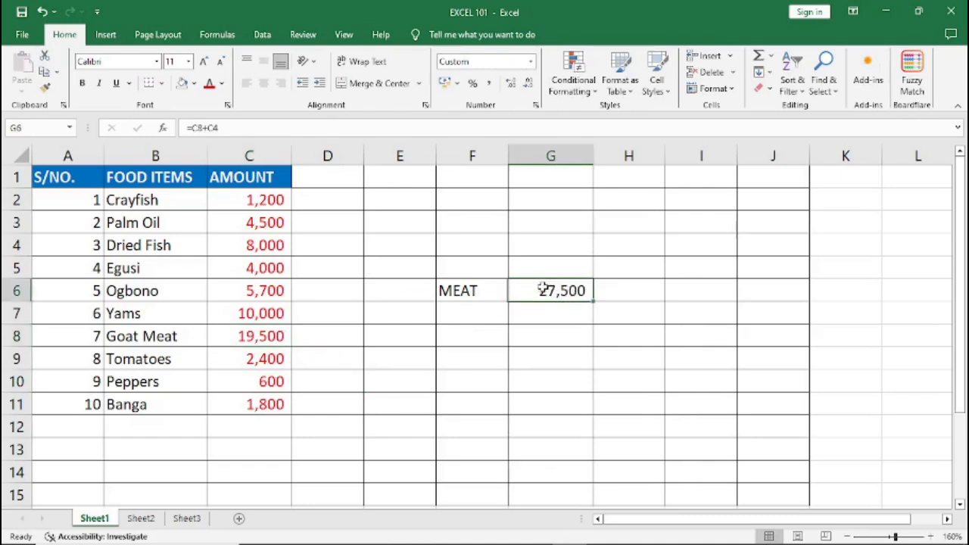
Examine several amounts in column C and compare them with the cell references in the G6 meat formula
click(252, 206)
click(253, 278)
click(252, 359)
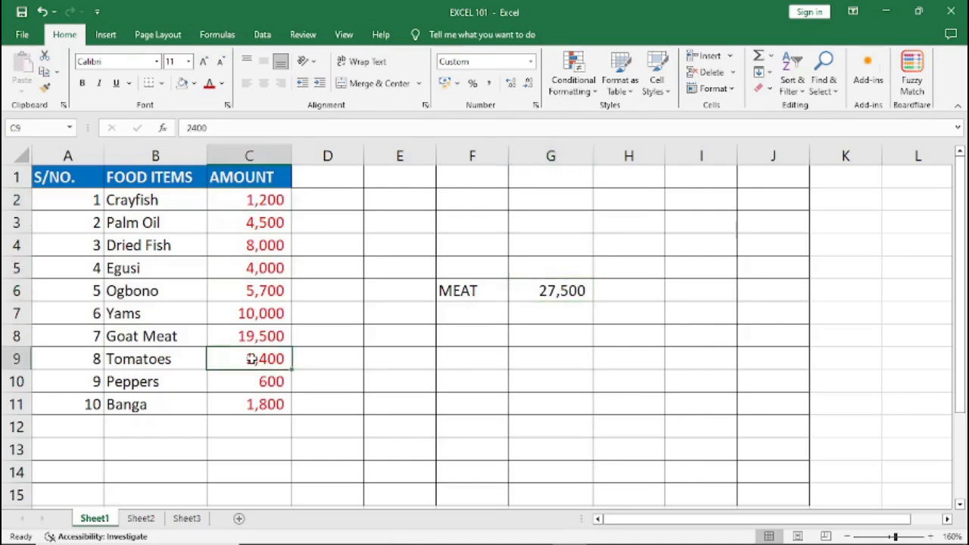
click(243, 408)
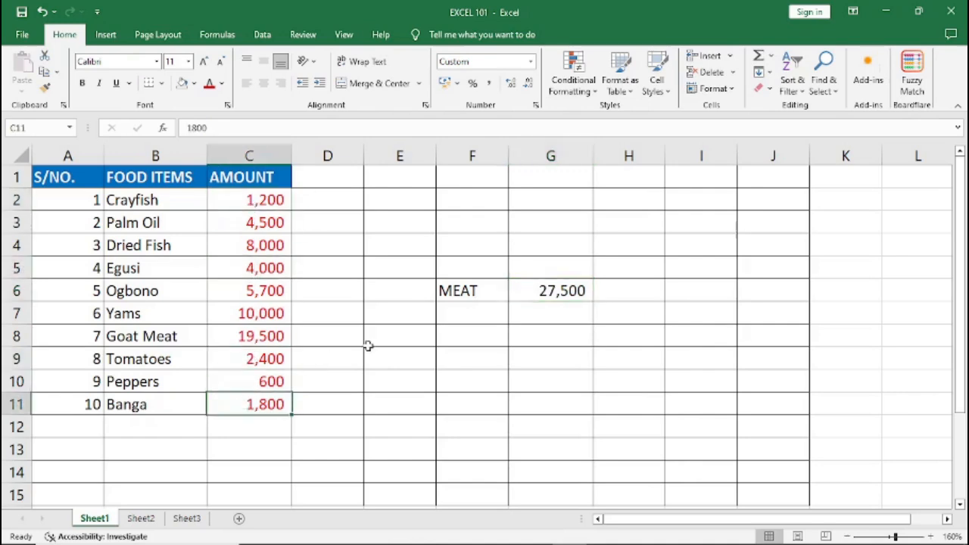
click(543, 292)
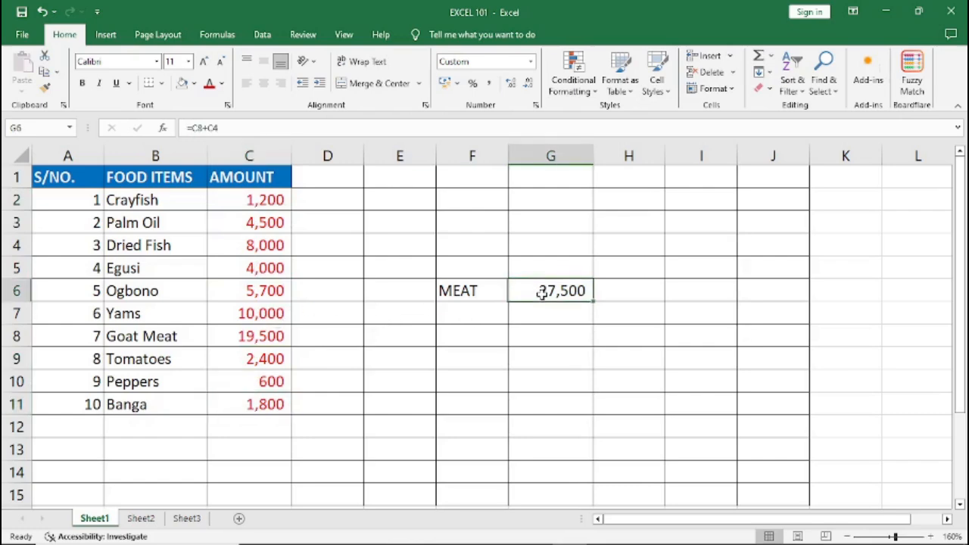
click(257, 338)
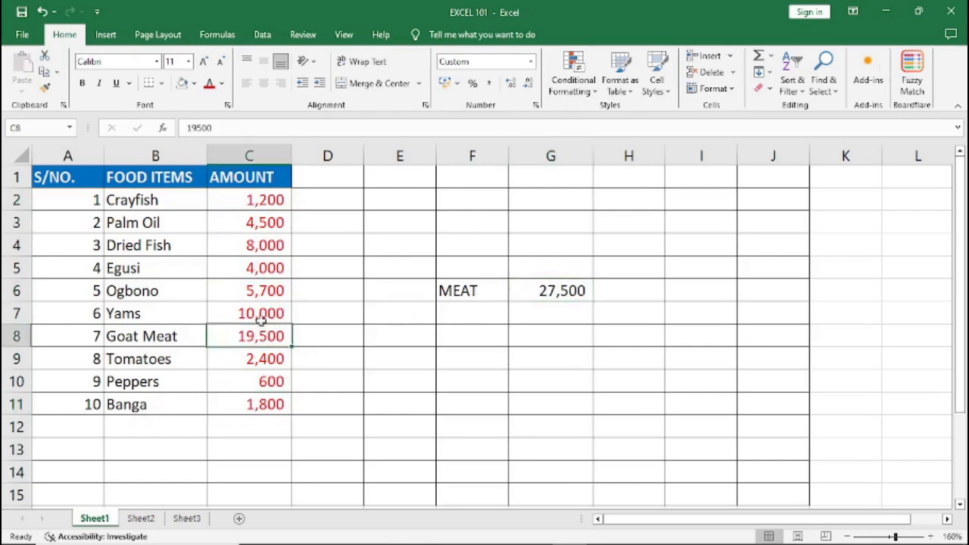
click(272, 199)
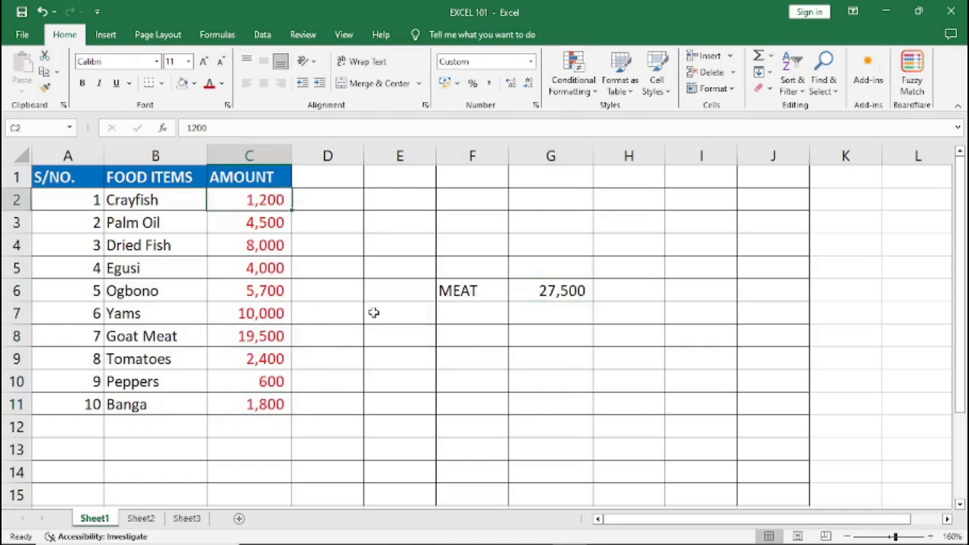
click(567, 291)
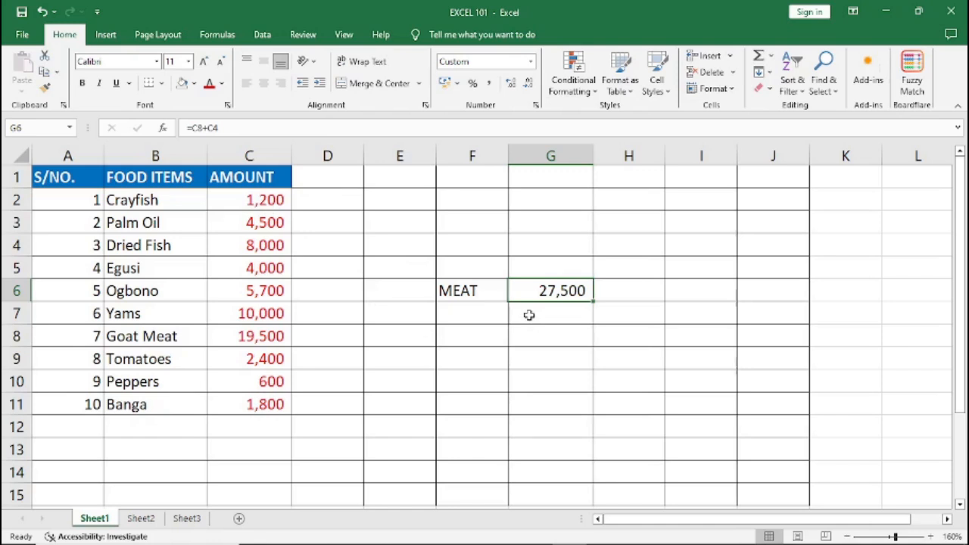
Enter a subtraction formula in H6 that takes the Crayfish amount from the meat total, =G6-C2
click(639, 293)
text(=)
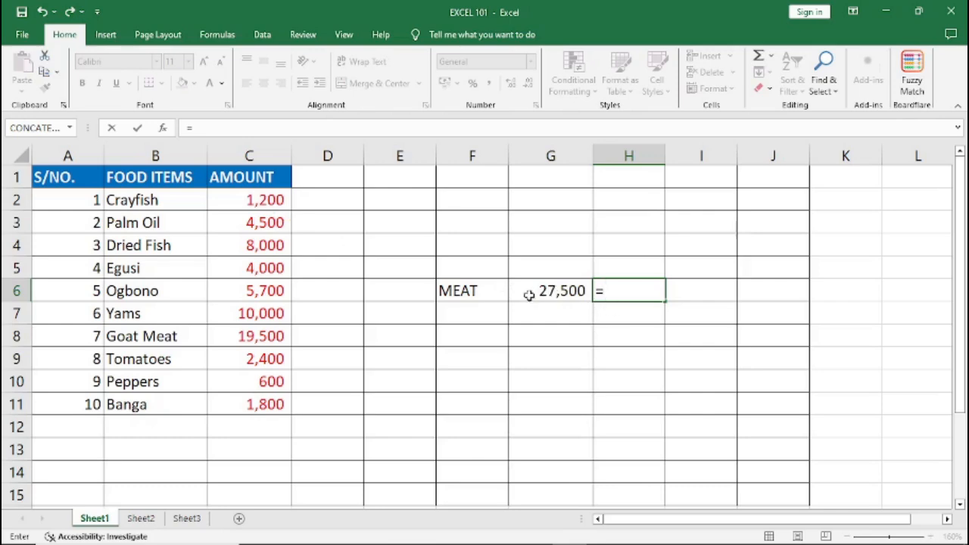
click(539, 291)
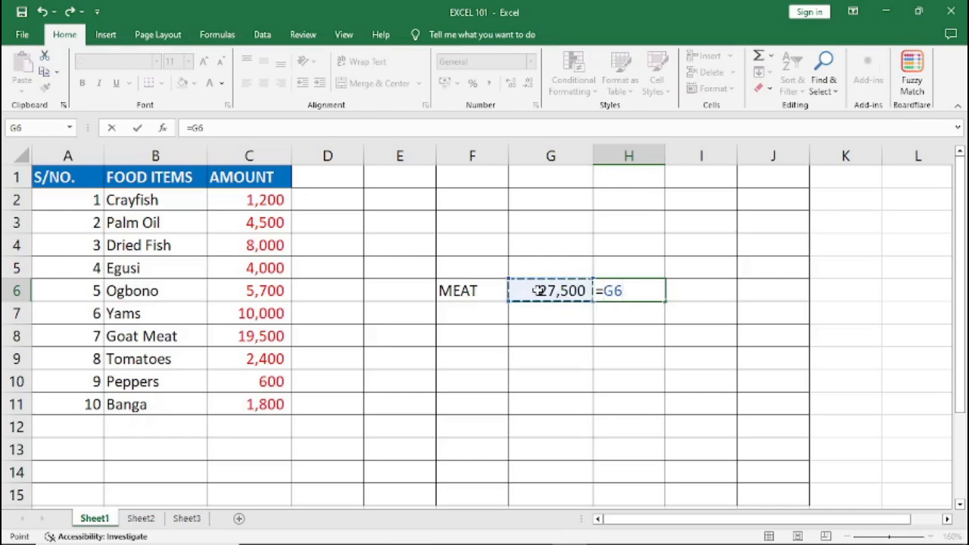
text(-)
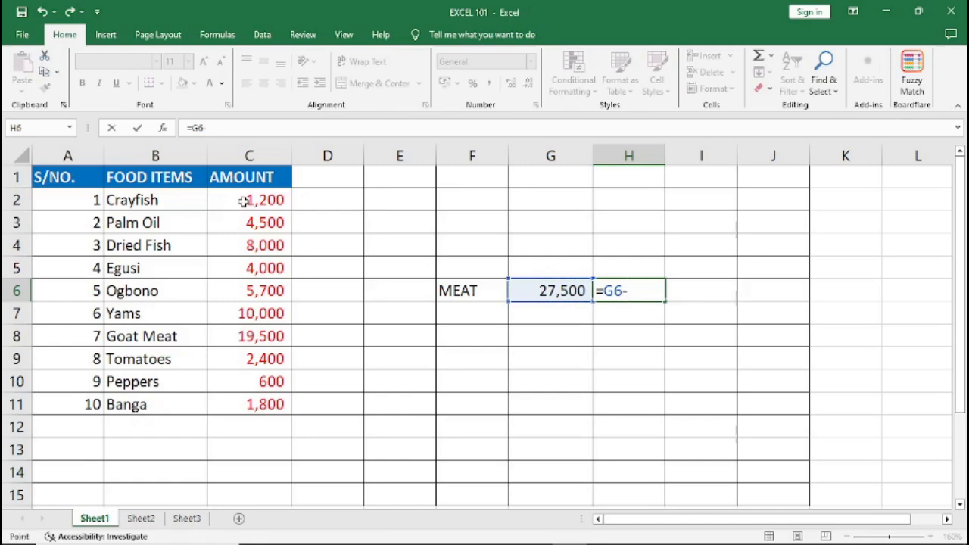
click(243, 201)
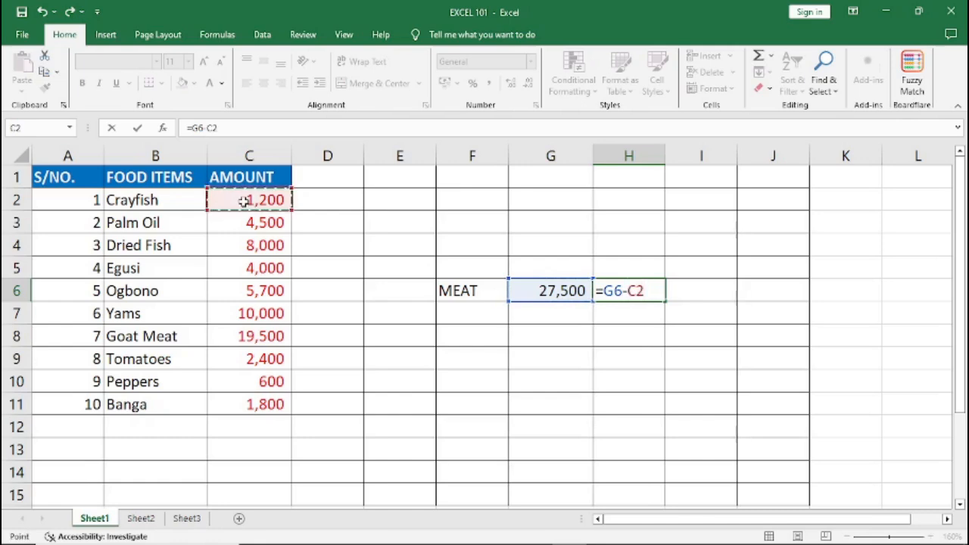
key(Return)
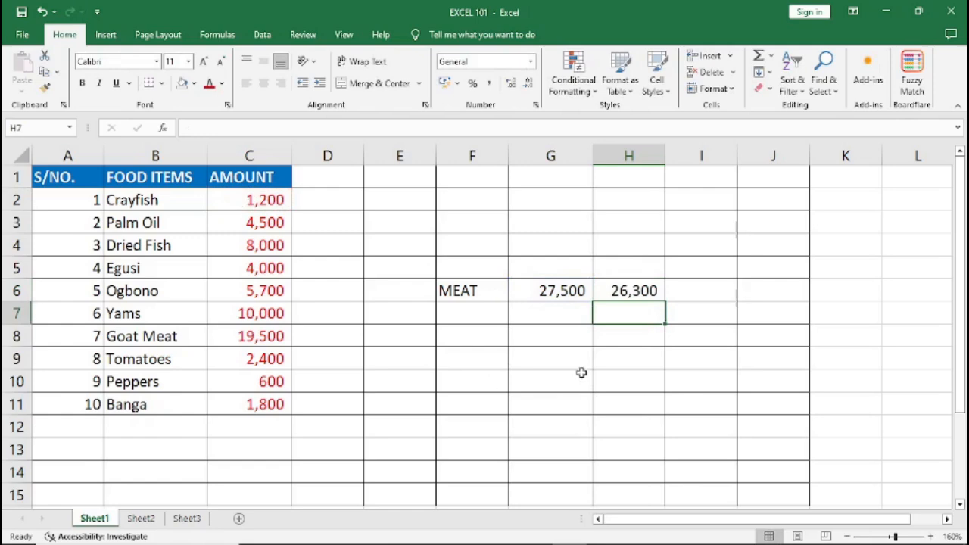
click(621, 289)
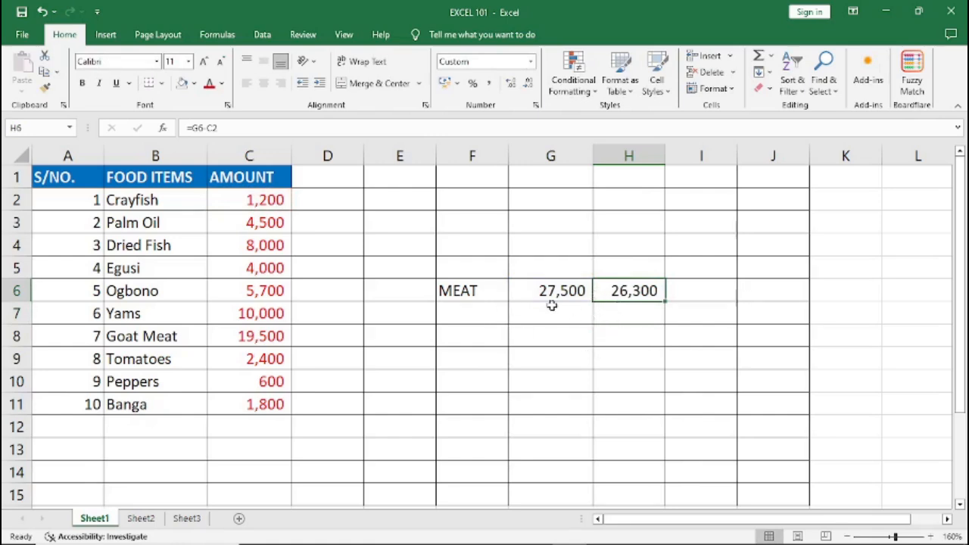
Change the Crayfish amount in C2 to 1500 and check the subtraction formula in H6
click(256, 201)
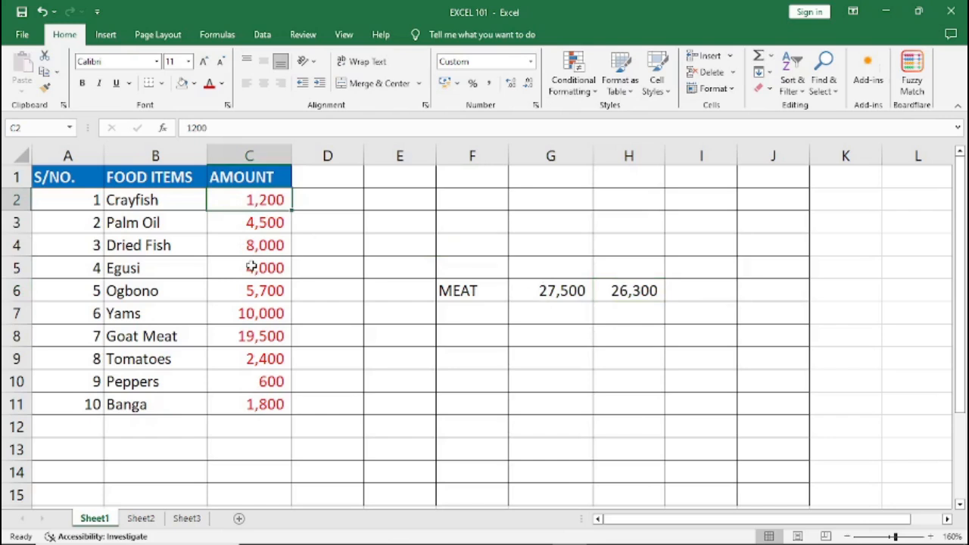
text(15)
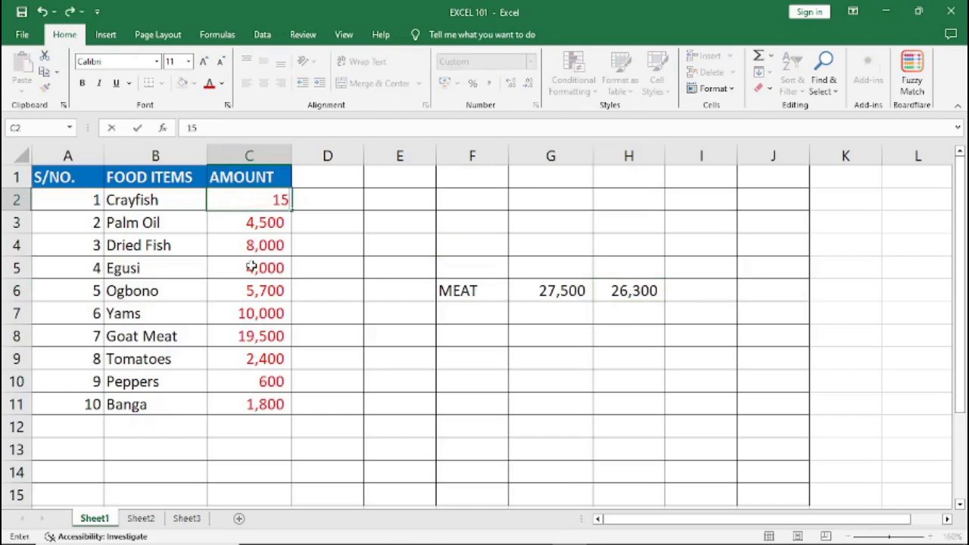
text(00)
click(346, 249)
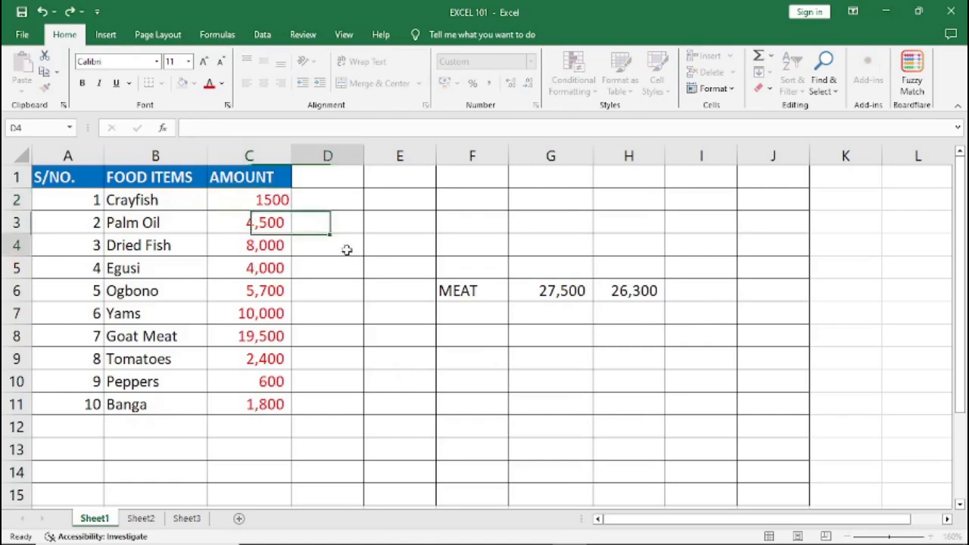
click(625, 292)
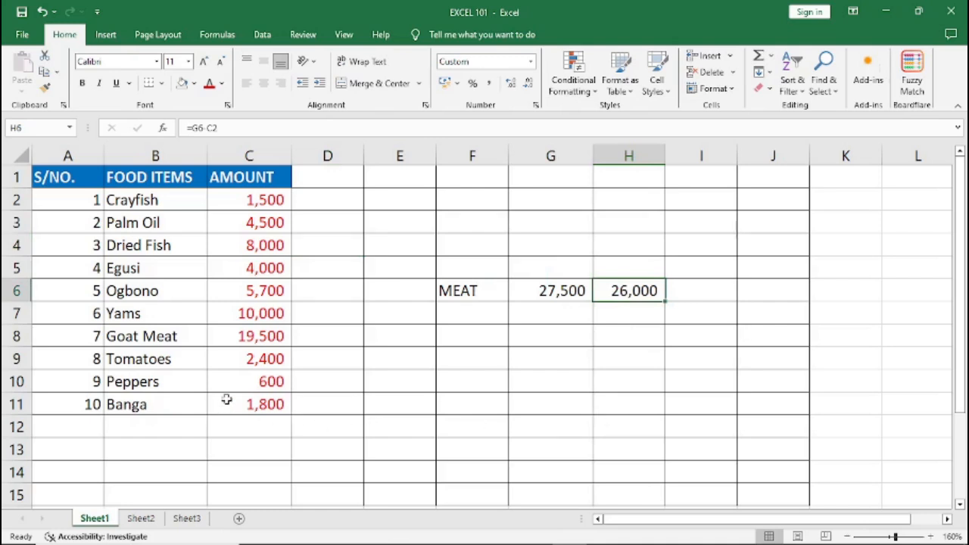
Add the label YAM in F8, two rows below the MEAT label
click(249, 314)
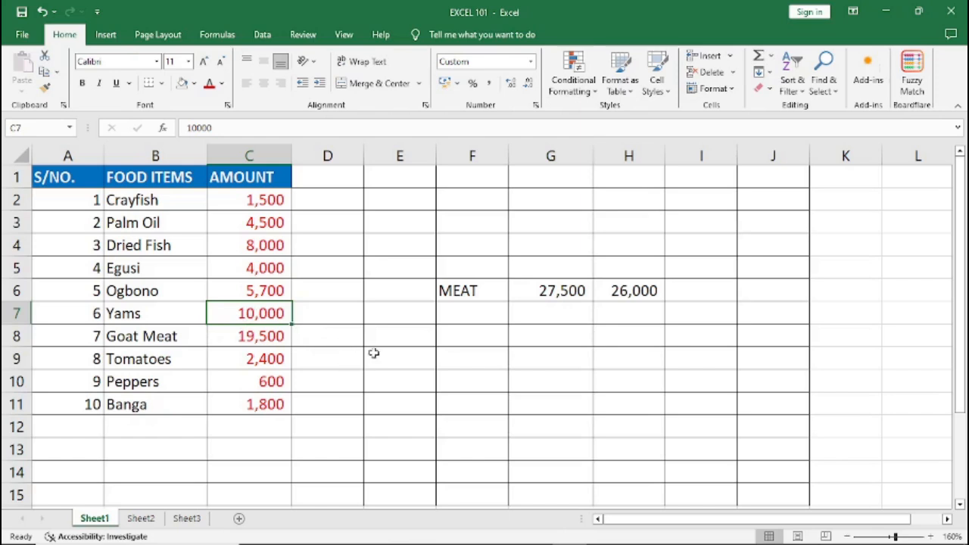
click(538, 338)
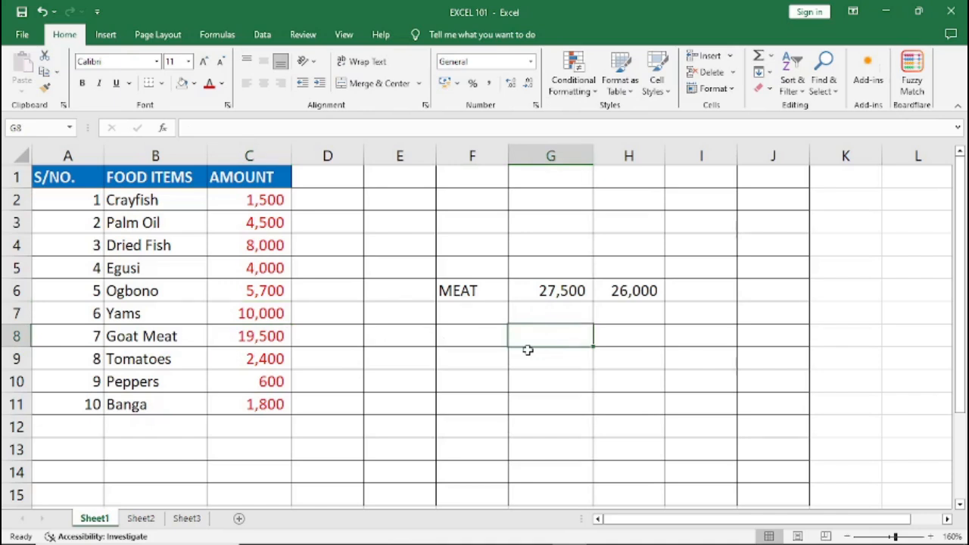
click(464, 335)
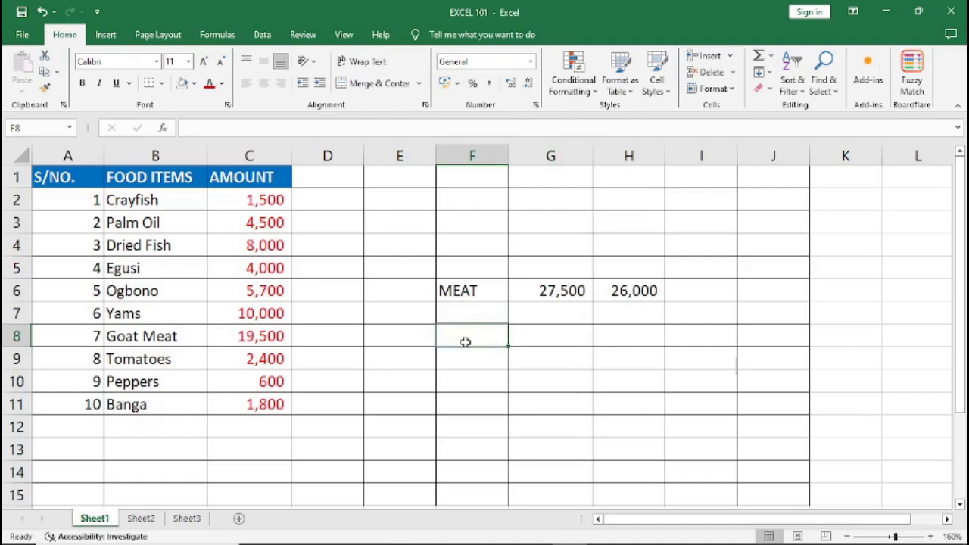
text(YAM)
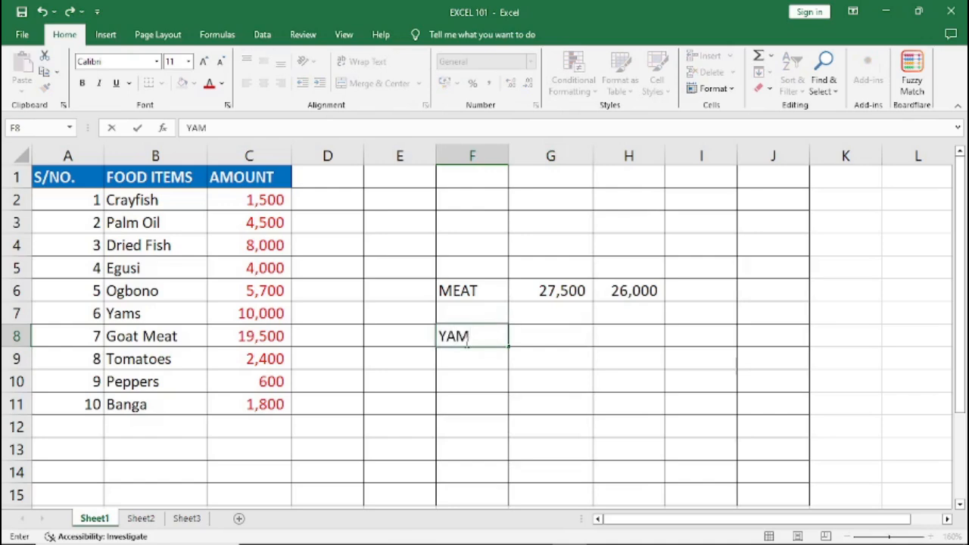
Enter a division formula in G8 that divides the Yams amount by 5, =C7/5
click(545, 335)
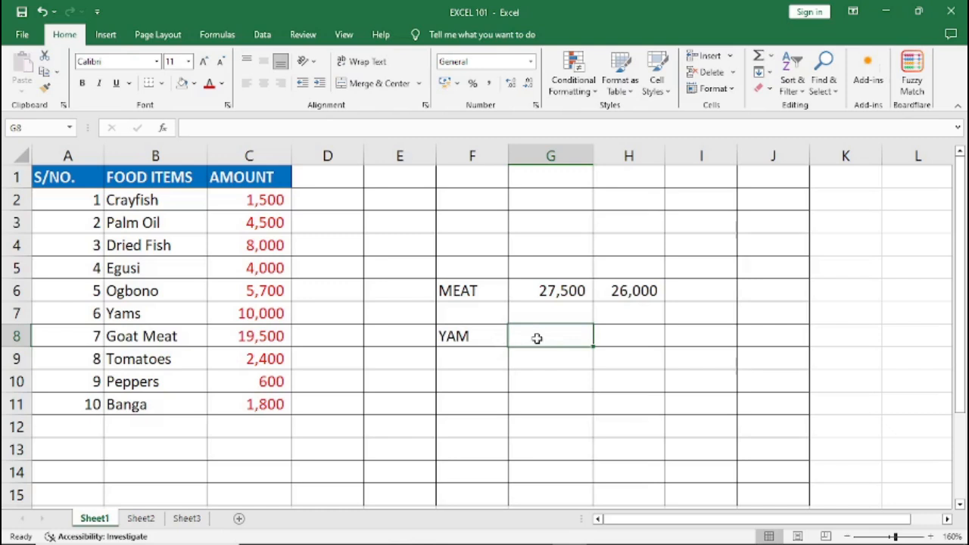
text(=)
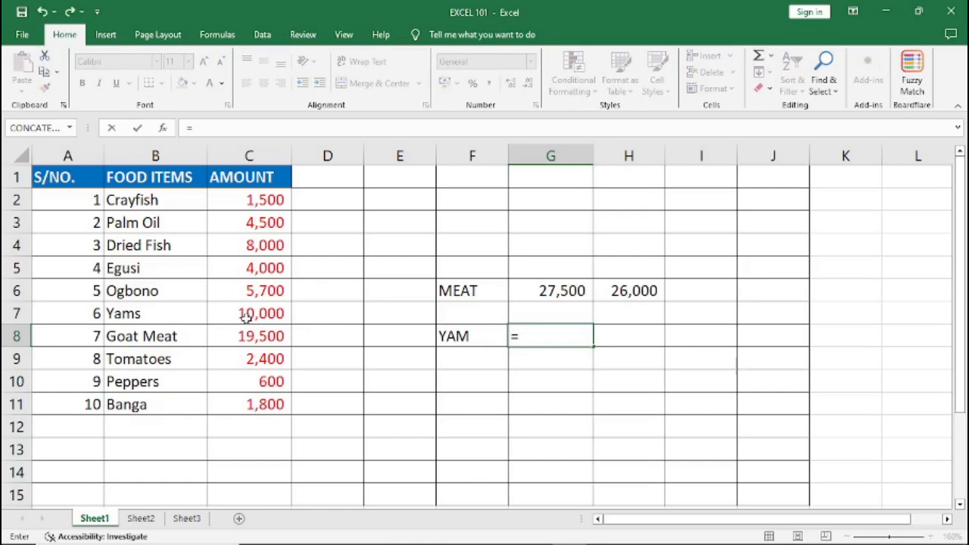
click(248, 318)
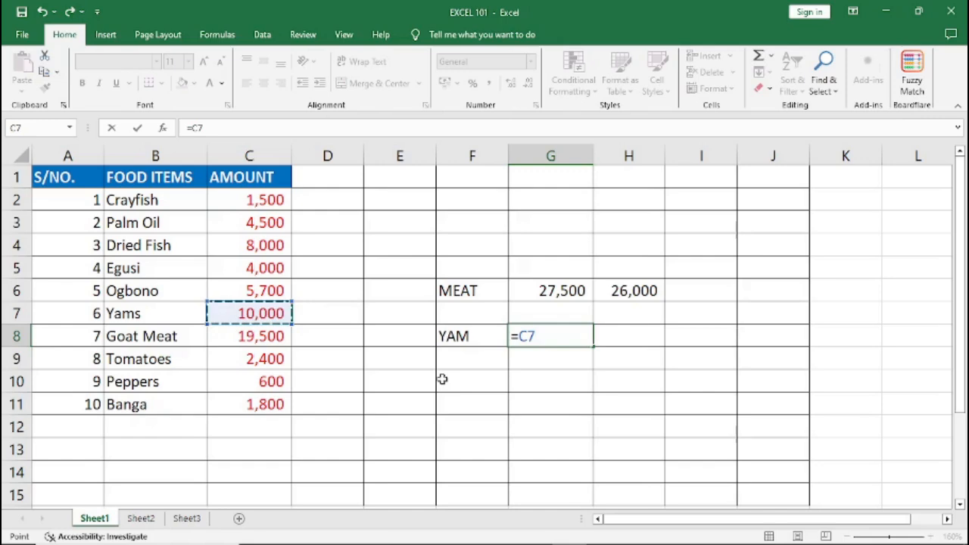
text(/)
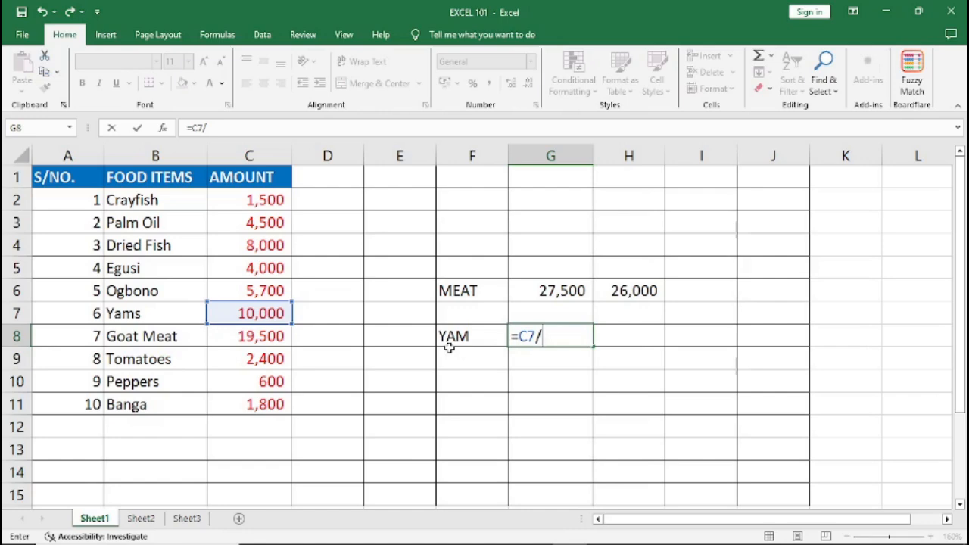
text(5)
key(Return)
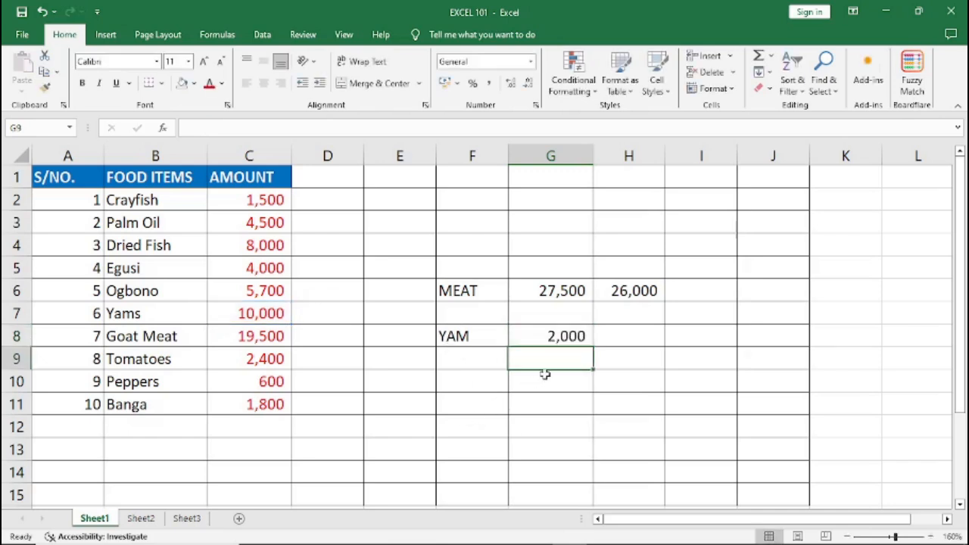
Clear the division formula from G8 beside the YAM label
click(557, 338)
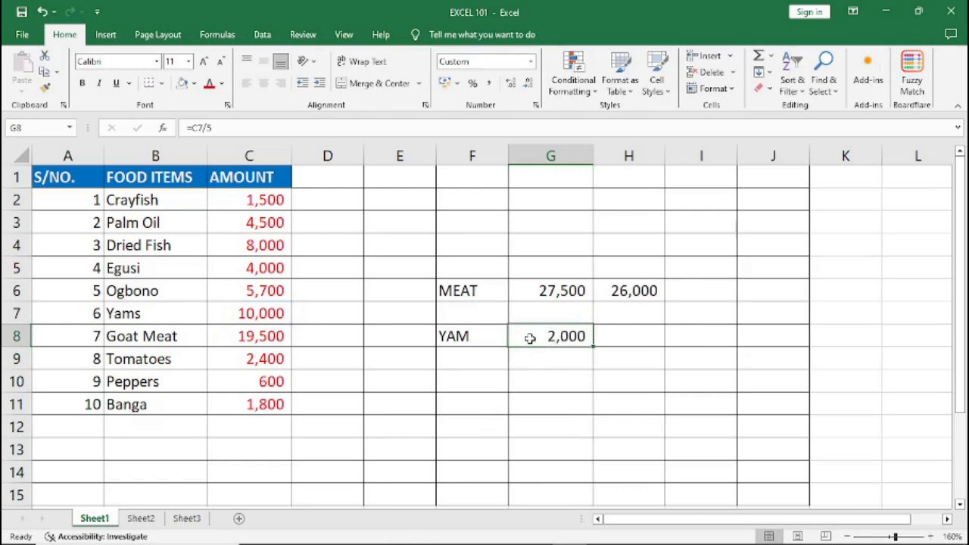
key(Delete)
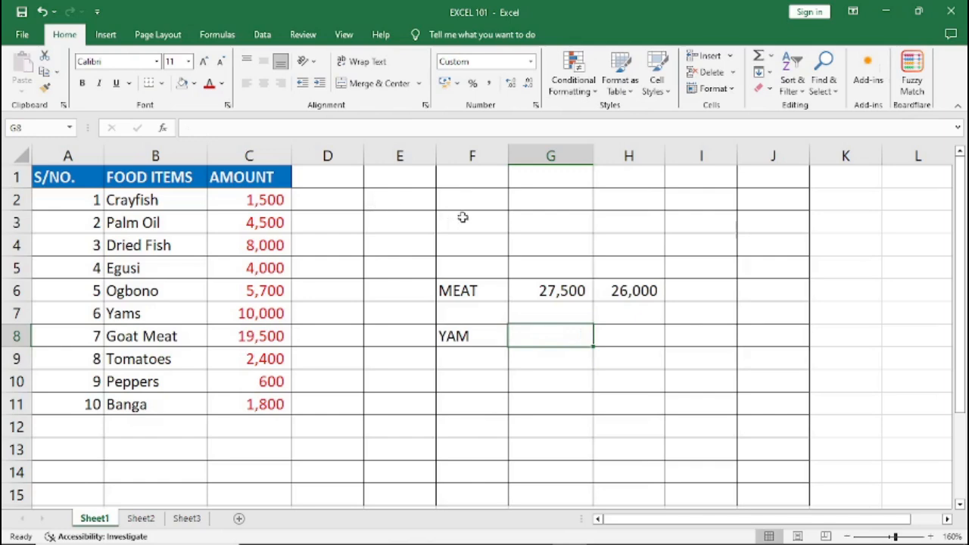
click(393, 196)
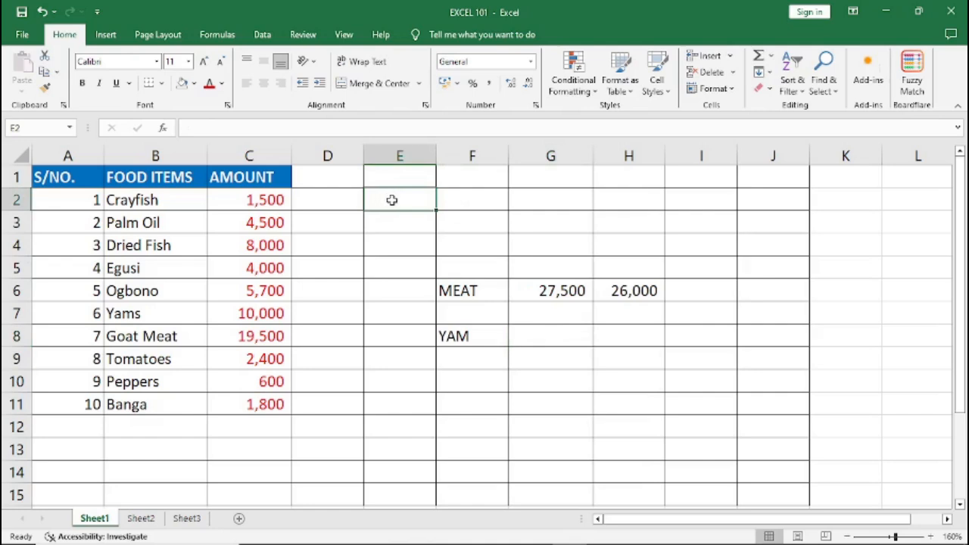
text(5)
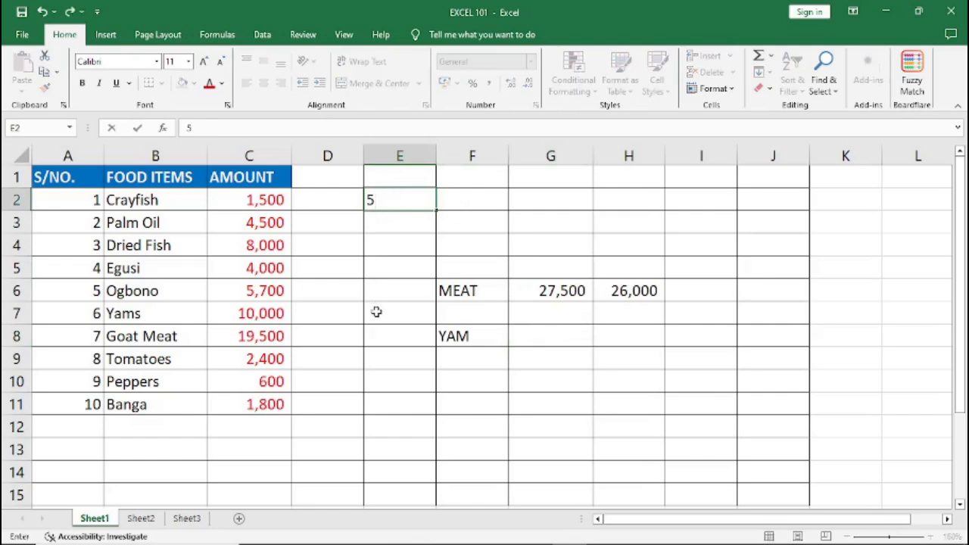
key(BackSpace)
click(325, 384)
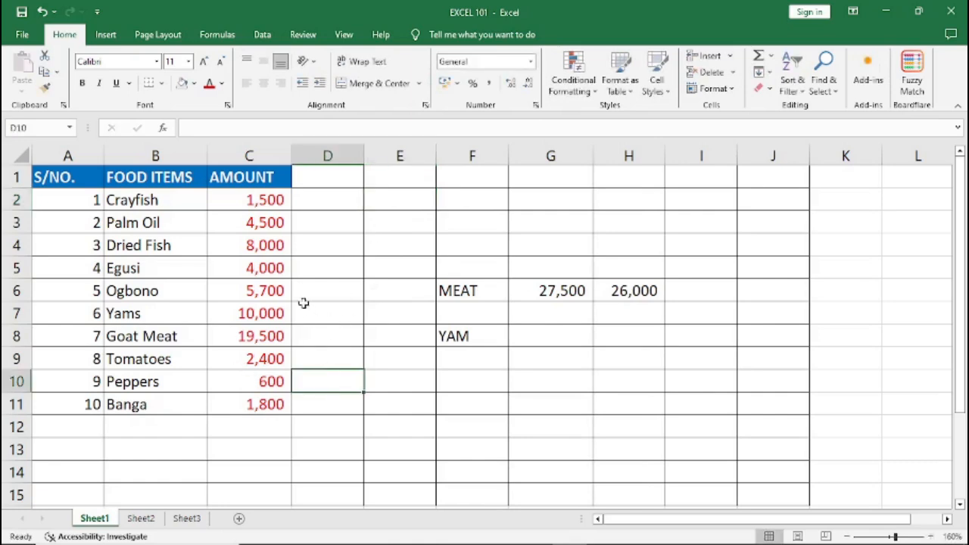
Enter the divisor 5 in D7, next to the Yams amount
click(383, 313)
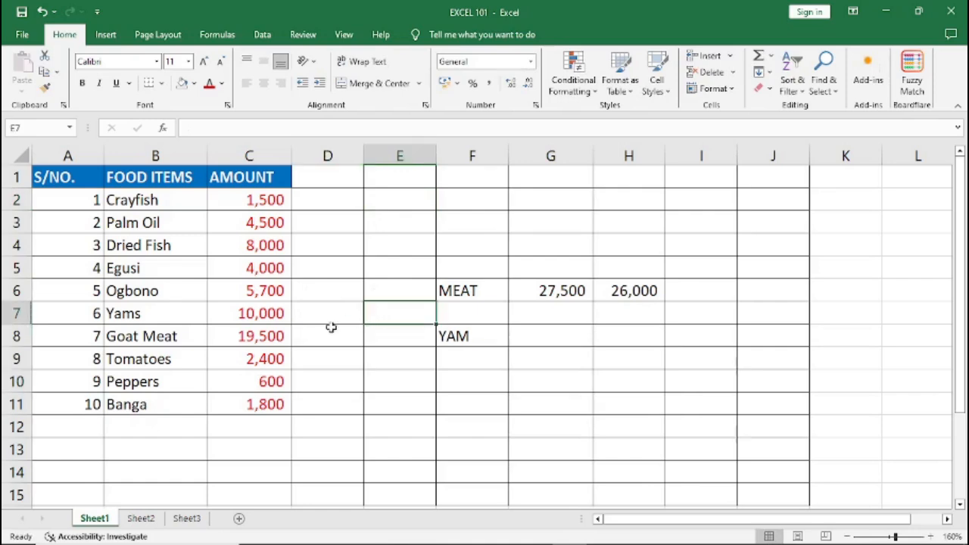
click(335, 318)
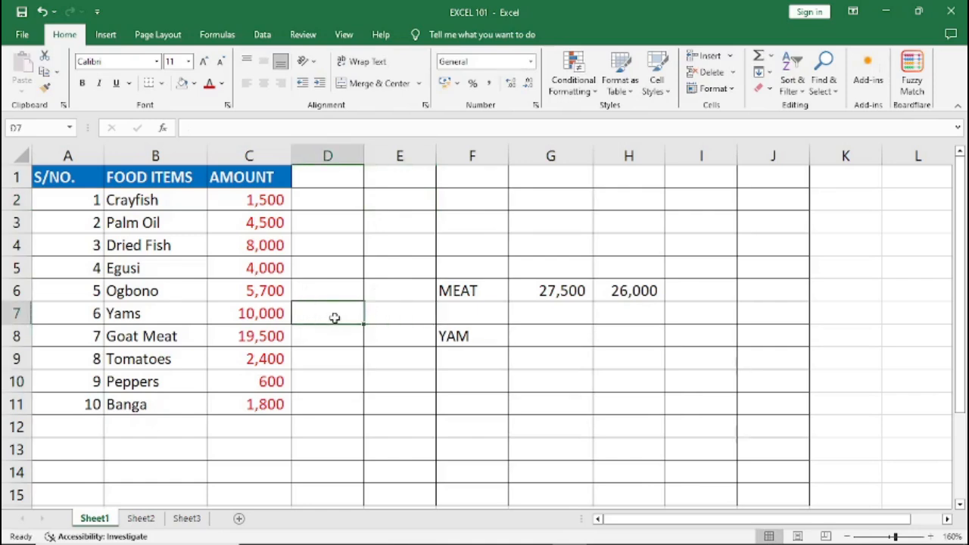
text(5)
click(369, 414)
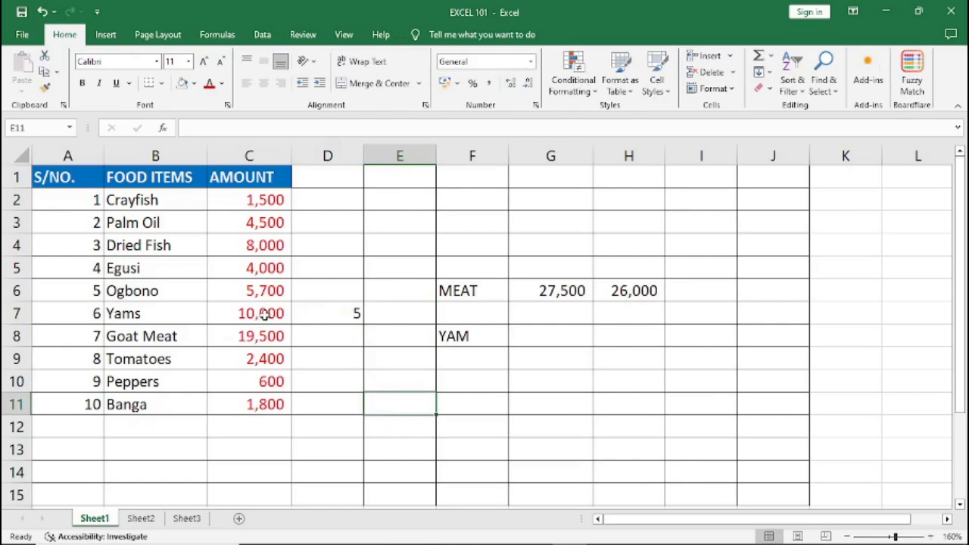
Enter a division formula in G8 that divides the Yams amount by the divisor cell, =C7/D7
click(517, 337)
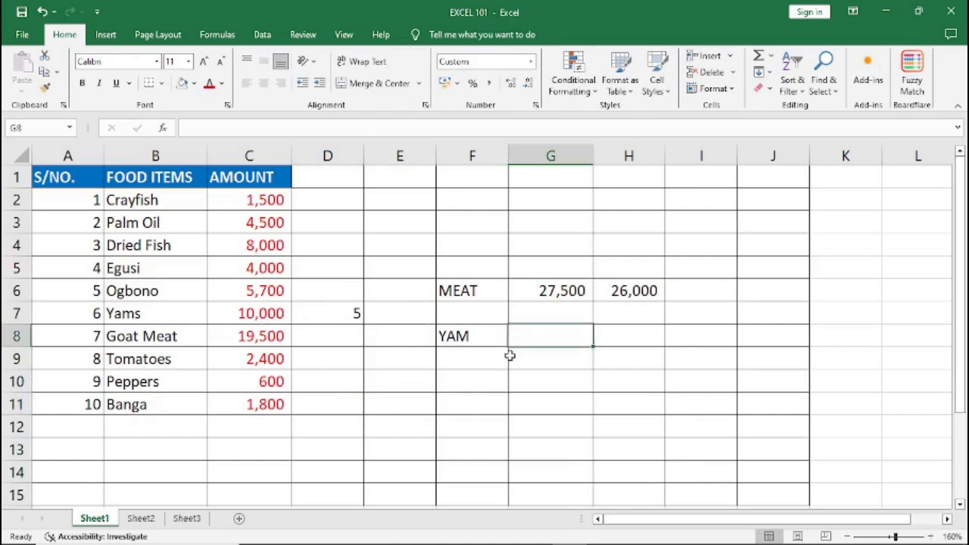
text(=)
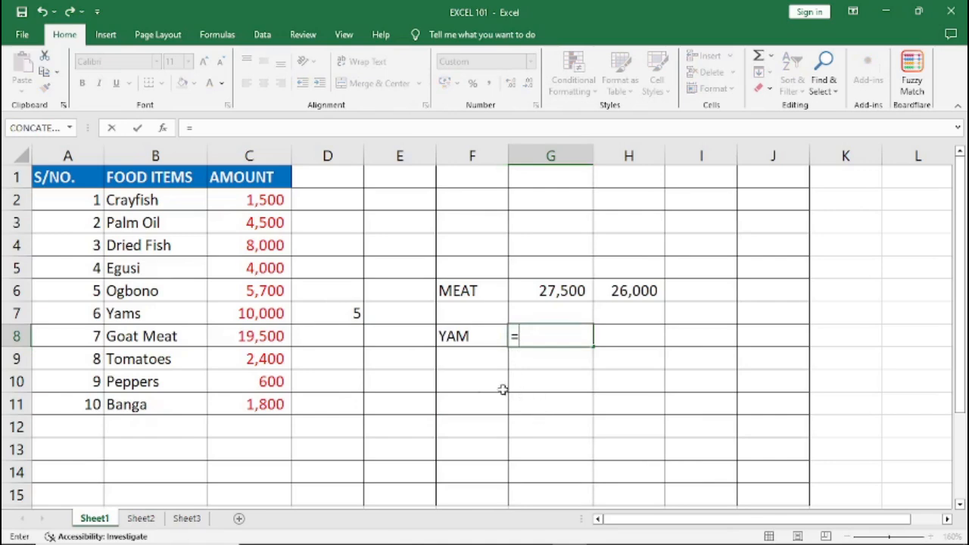
click(256, 317)
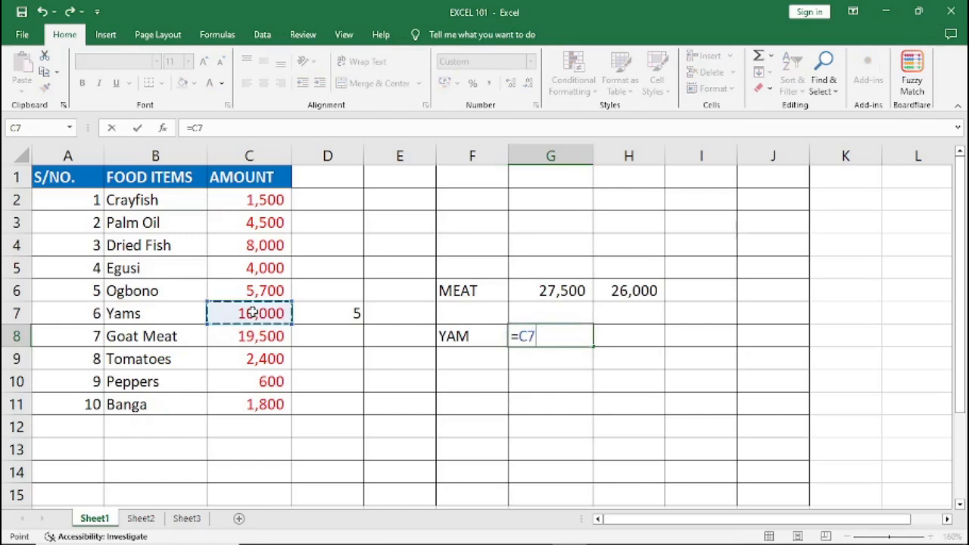
text(/)
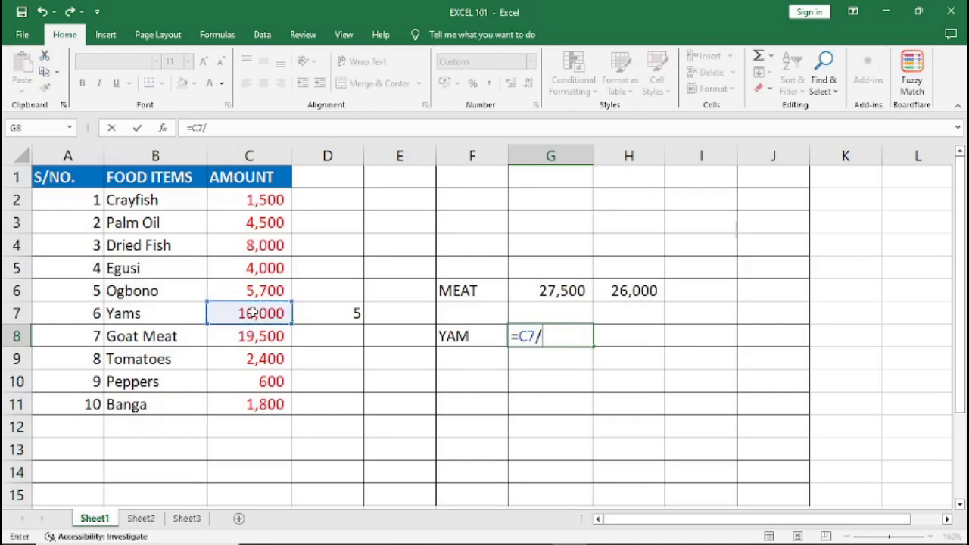
click(344, 314)
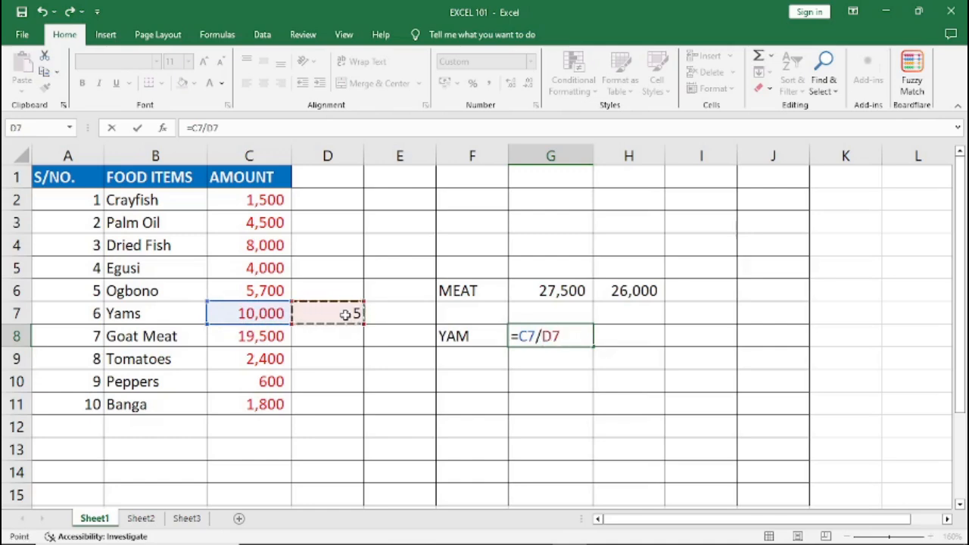
key(Return)
Change the Yams amount in C7 to 18000
click(344, 314)
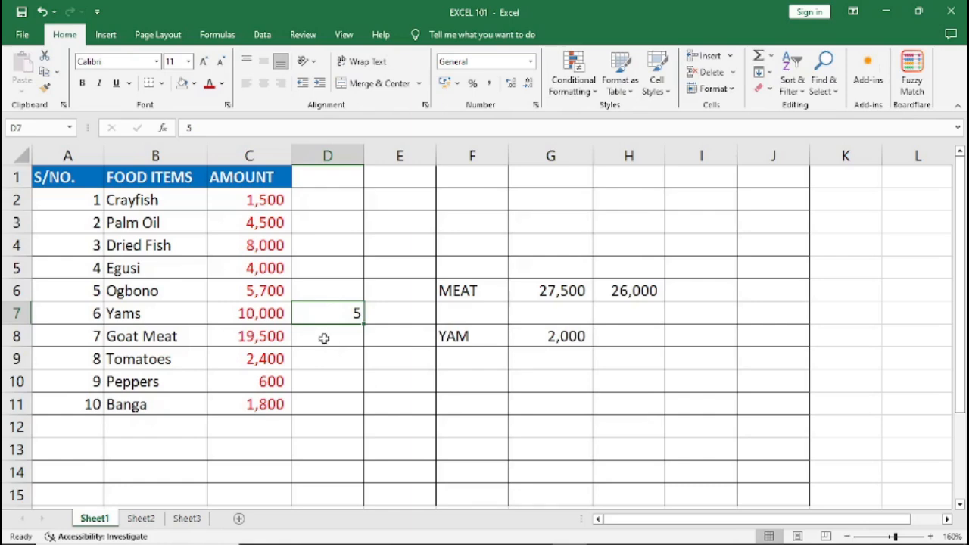
click(260, 313)
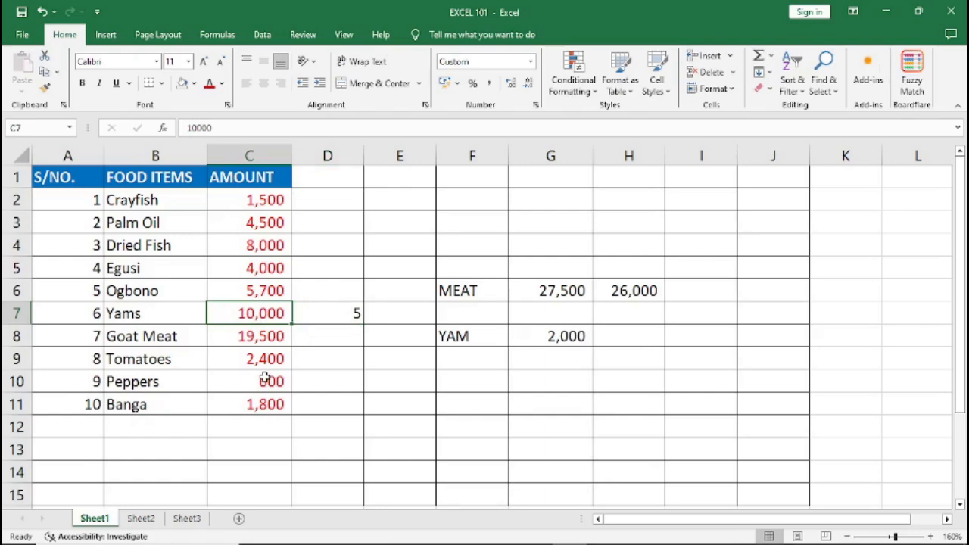
text(18000)
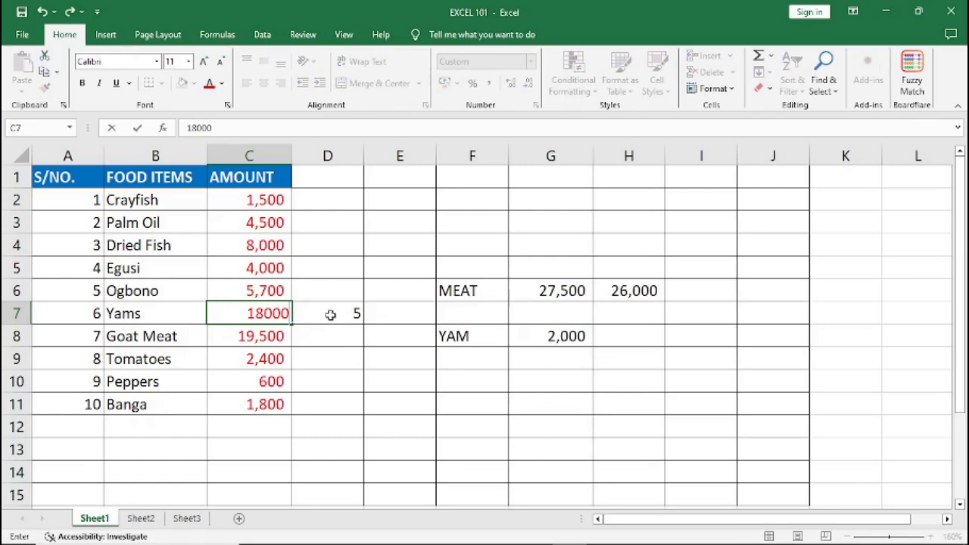
click(335, 353)
Change the divisor in D7 to 6
click(334, 316)
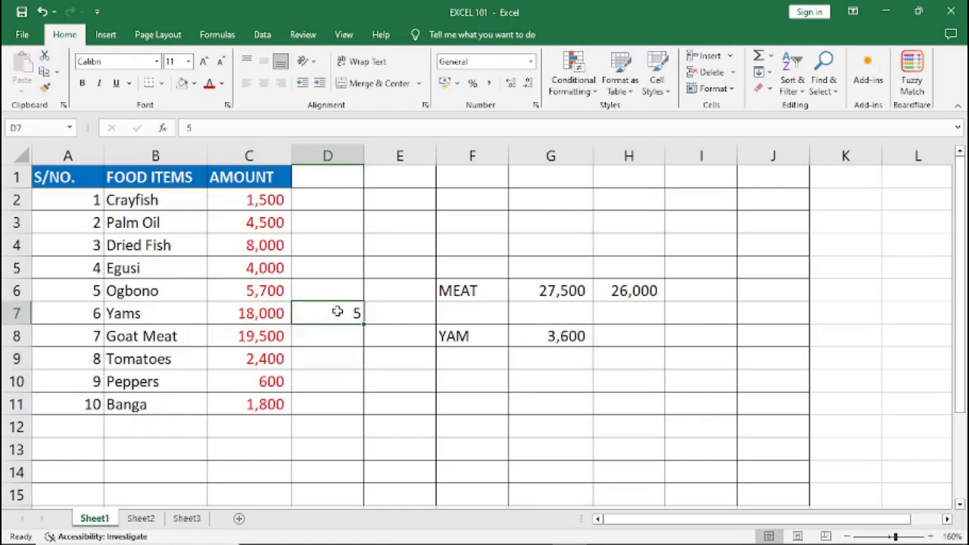
double_click(337, 312)
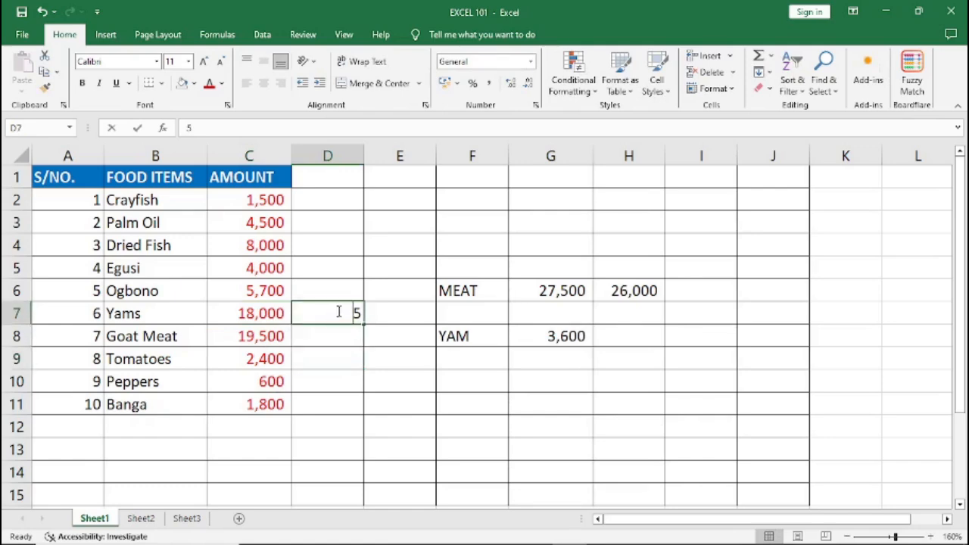
click(387, 421)
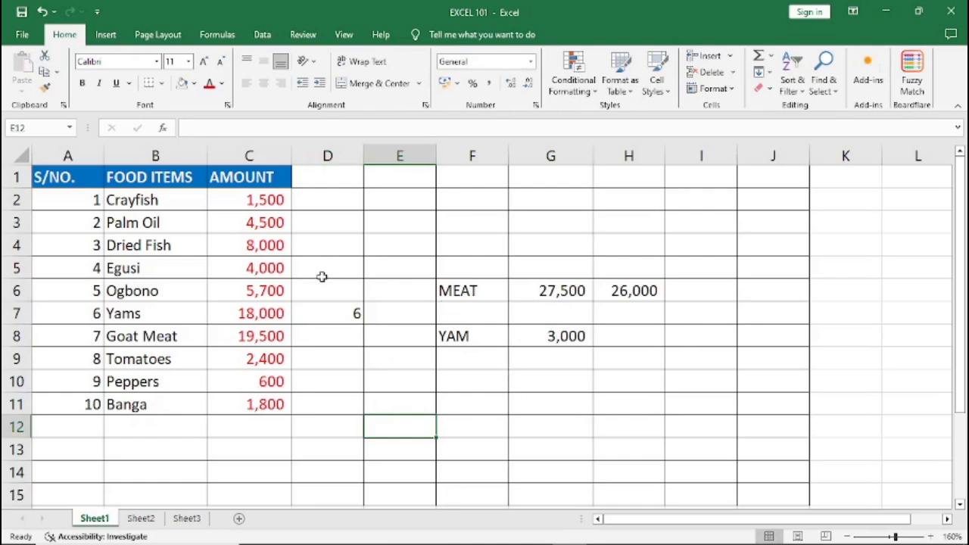
Enter the number 680 in the empty cell E2
click(248, 265)
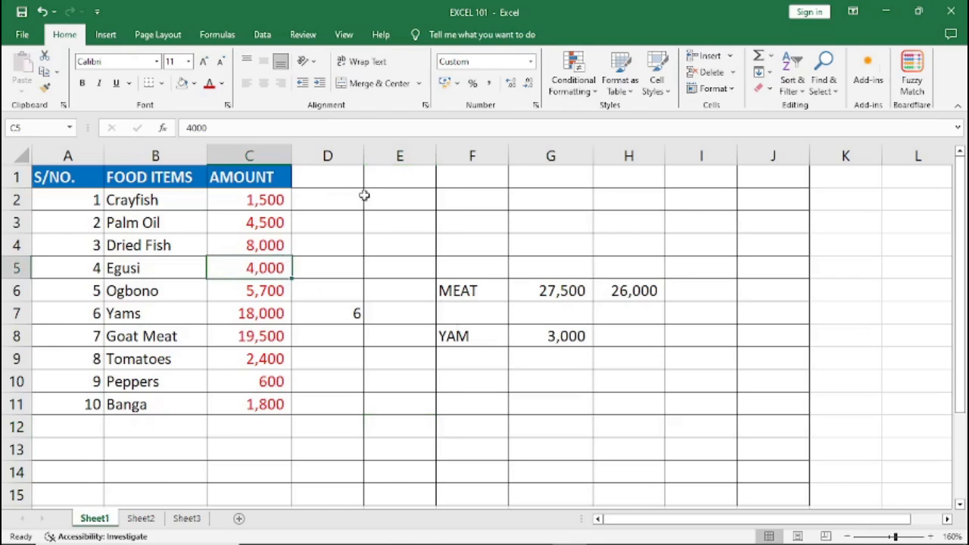
click(397, 201)
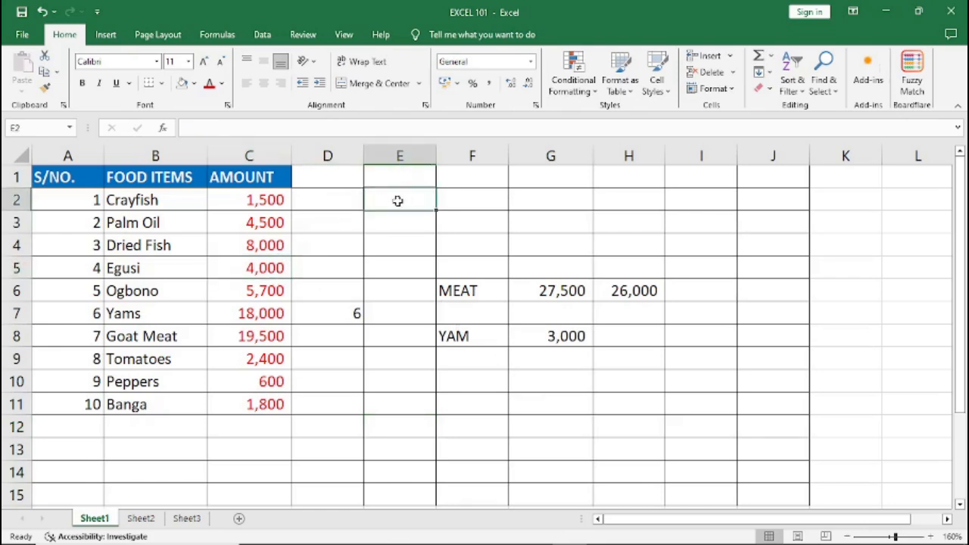
text(68)
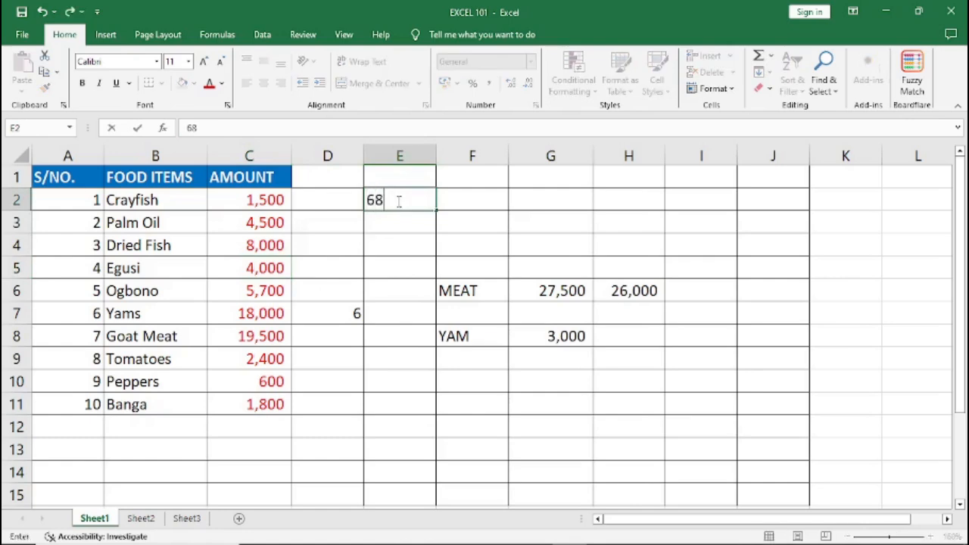
text(0)
click(399, 271)
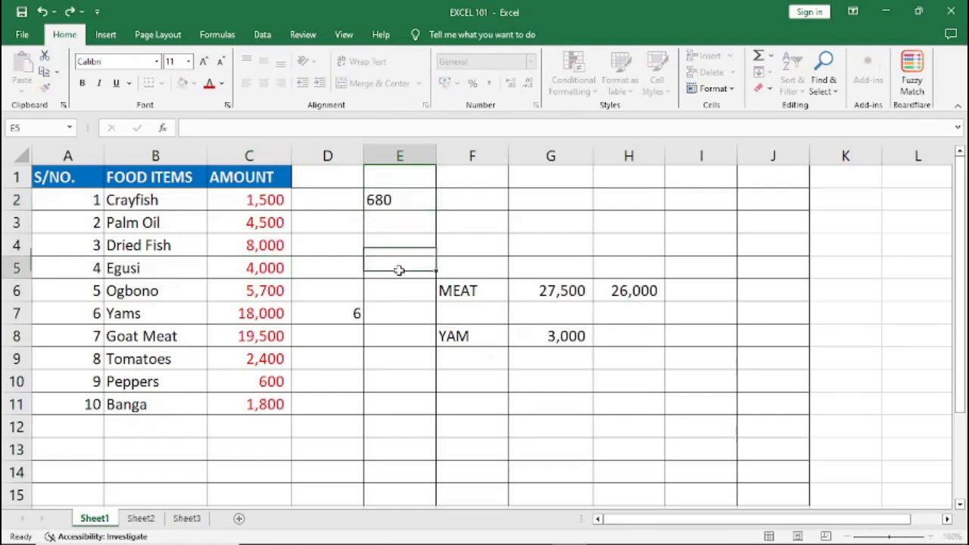
click(411, 200)
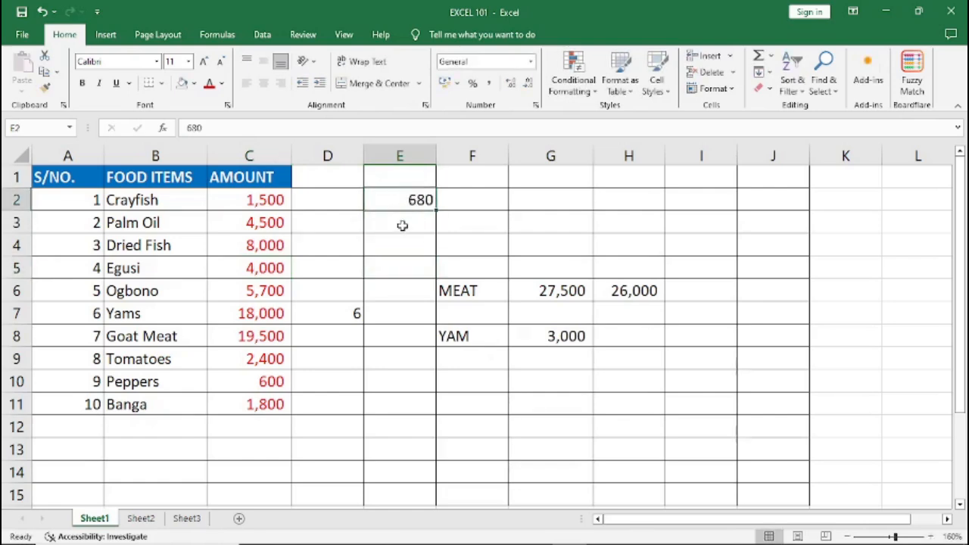
Enter the number 3 in D5, next to the Egusi amount
click(354, 244)
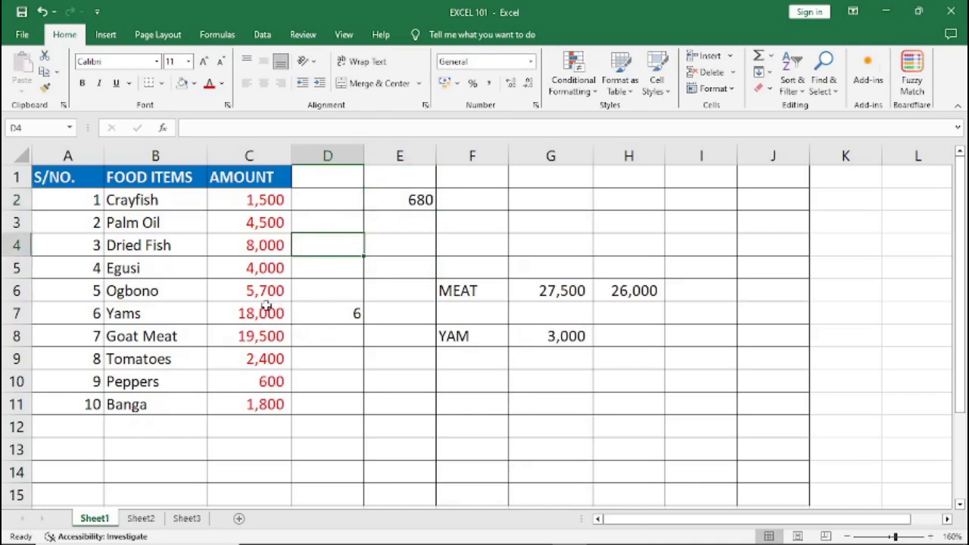
click(322, 273)
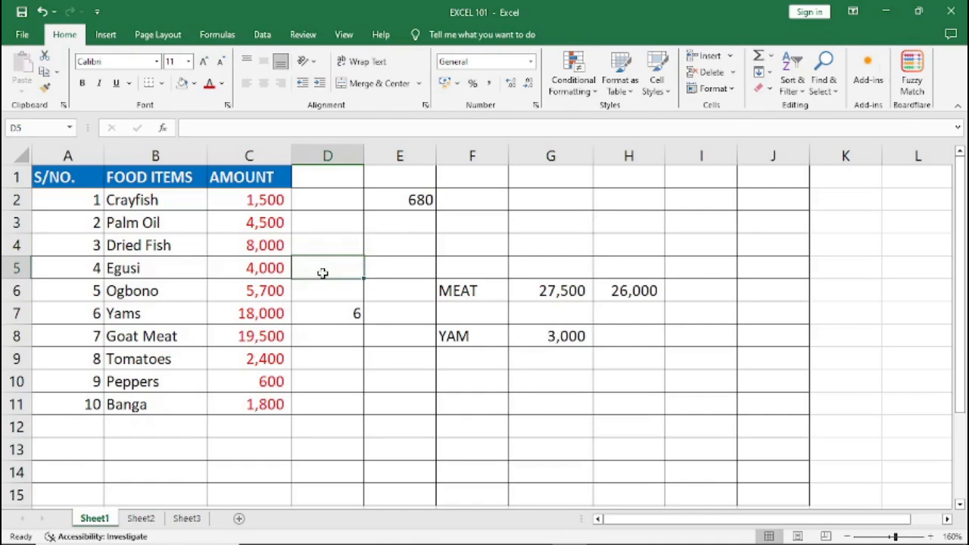
text(3)
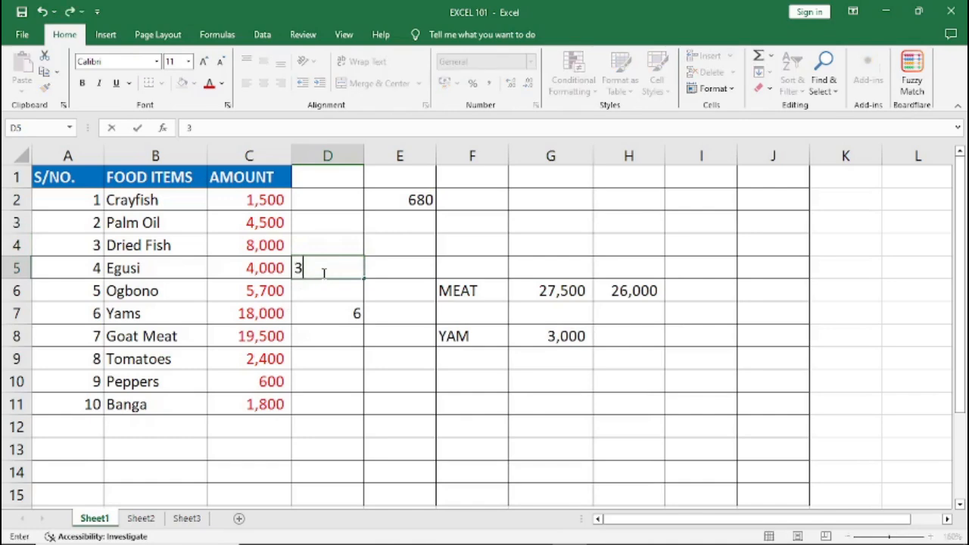
click(340, 361)
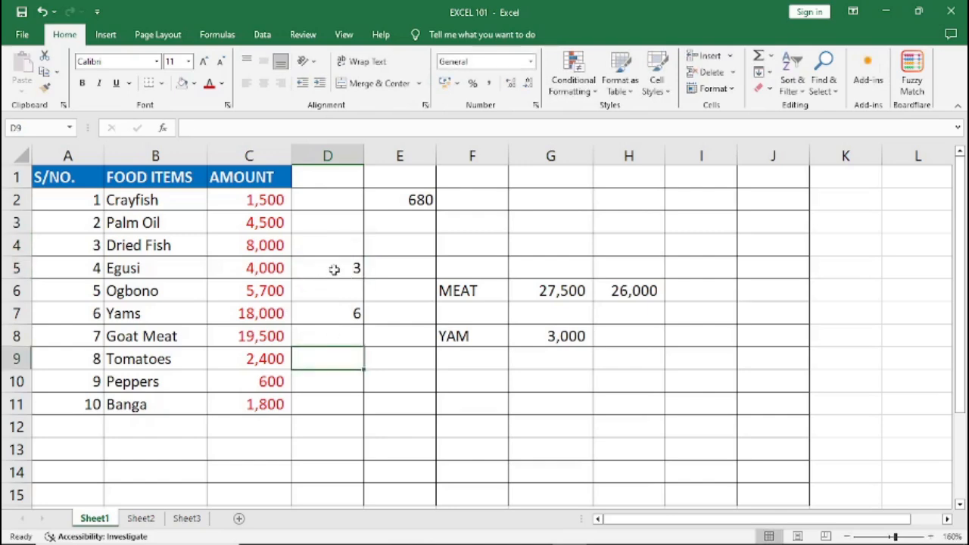
Enter a multiplication formula in G2 that multiplies E2 by D5, =E2*D5, and check it
click(420, 200)
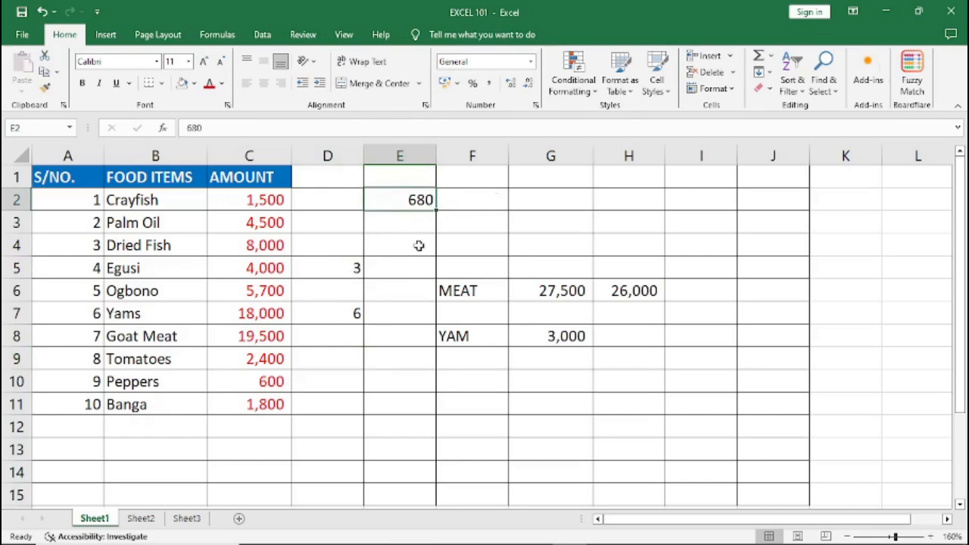
click(548, 203)
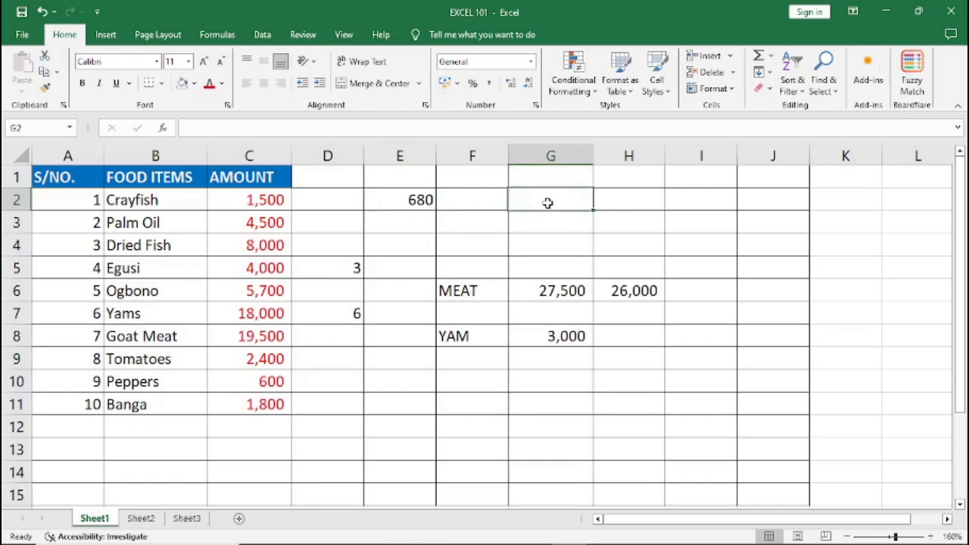
text(=)
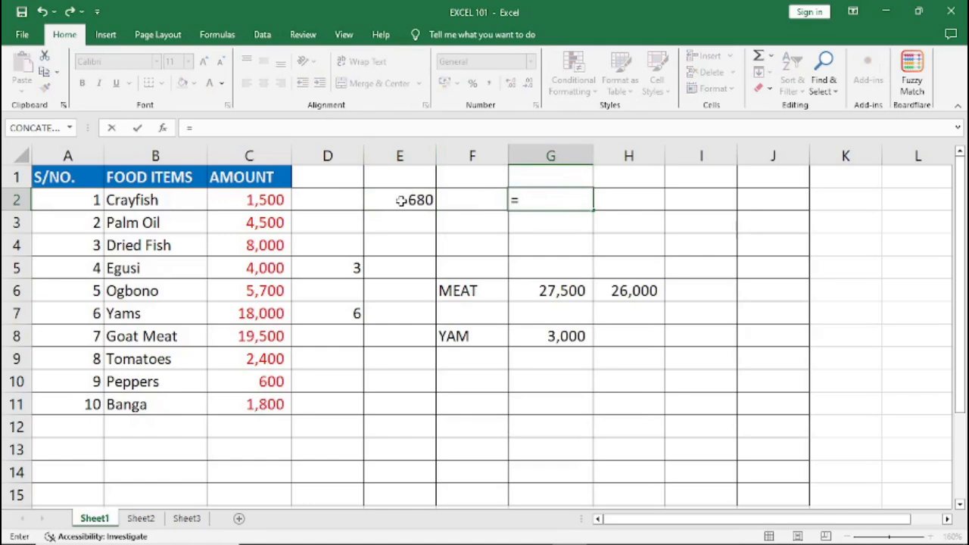
text(E2*)
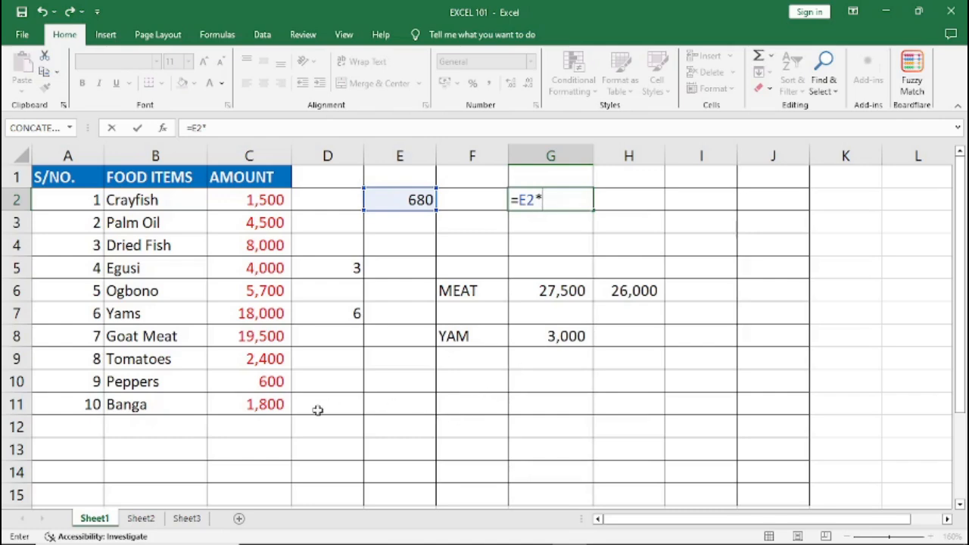
click(343, 269)
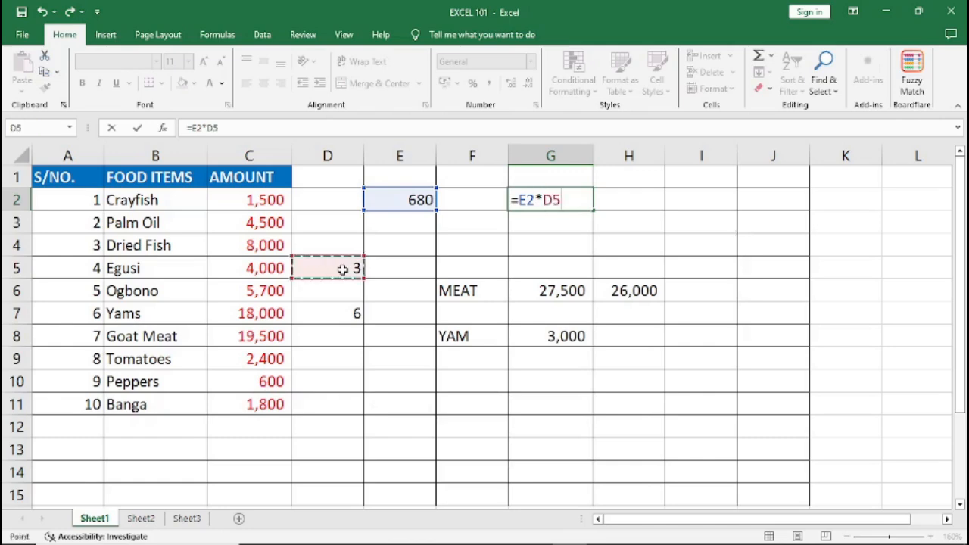
key(Return)
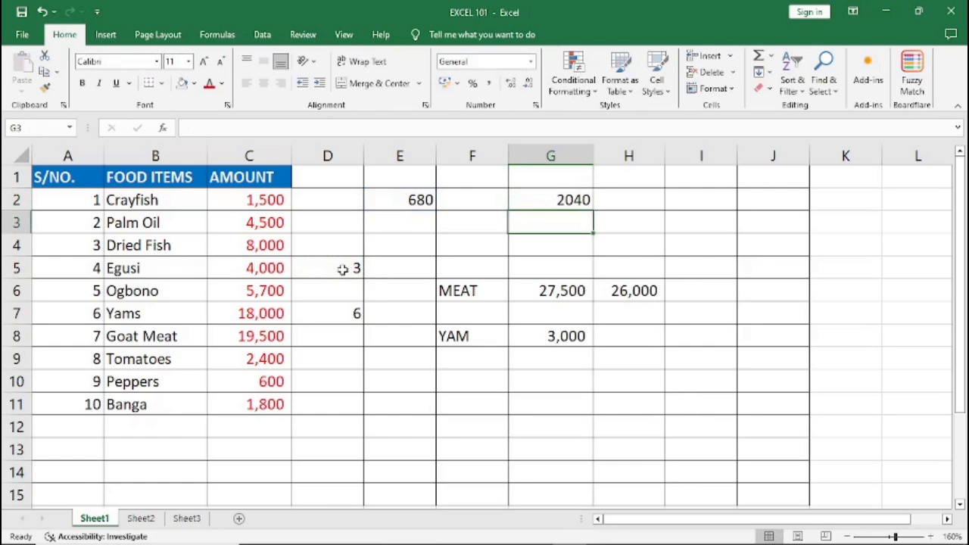
click(535, 201)
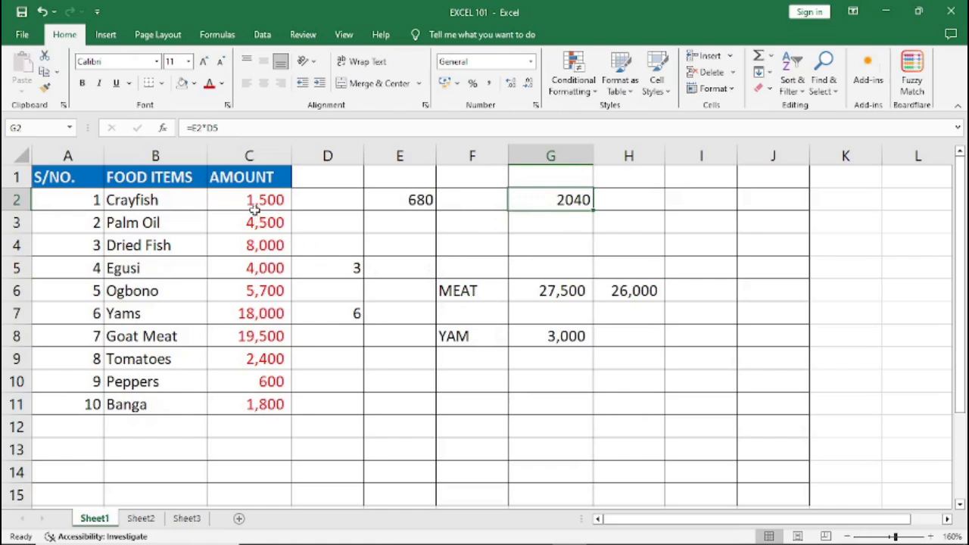
Total the food item amounts in C12, directly below the Banga amount, with AutoSum over C2:C11
drag(256, 199, 263, 410)
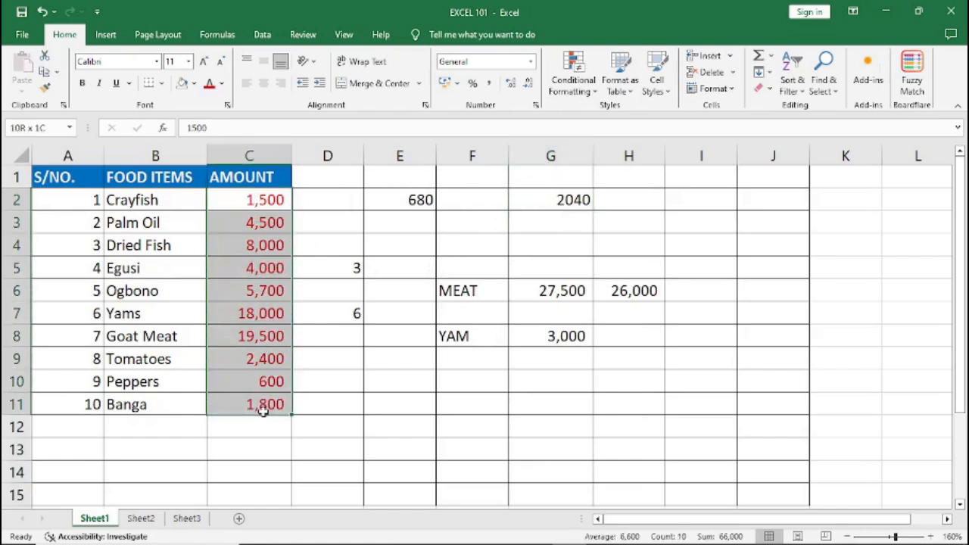
click(238, 270)
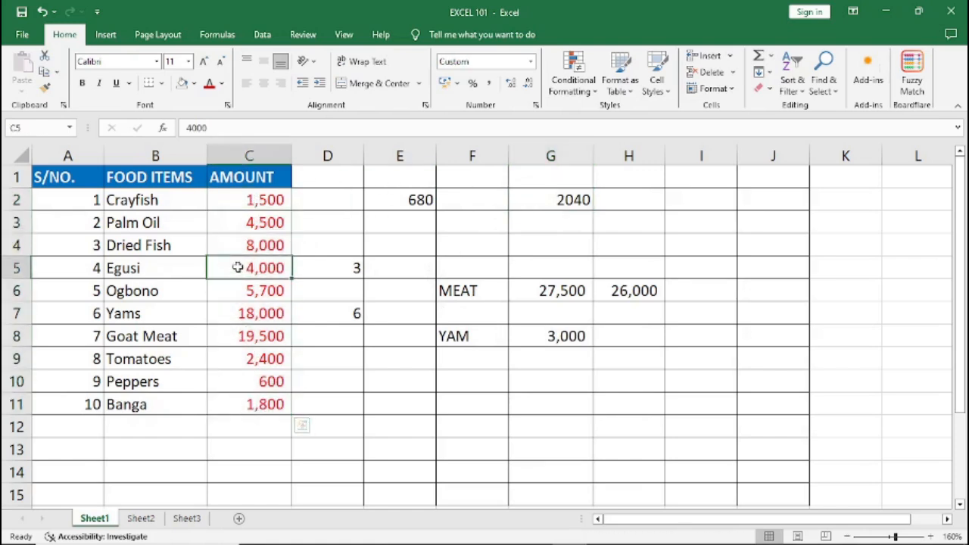
click(231, 424)
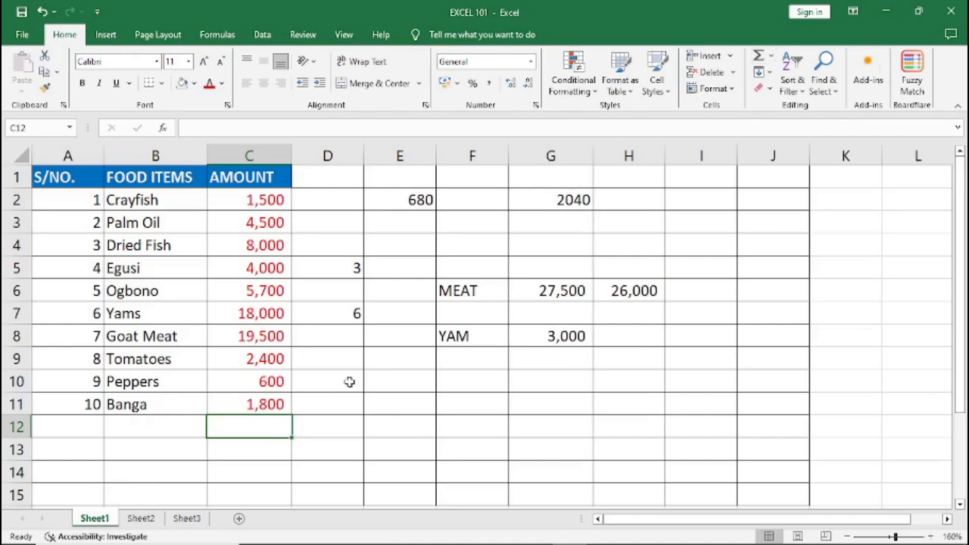
click(758, 59)
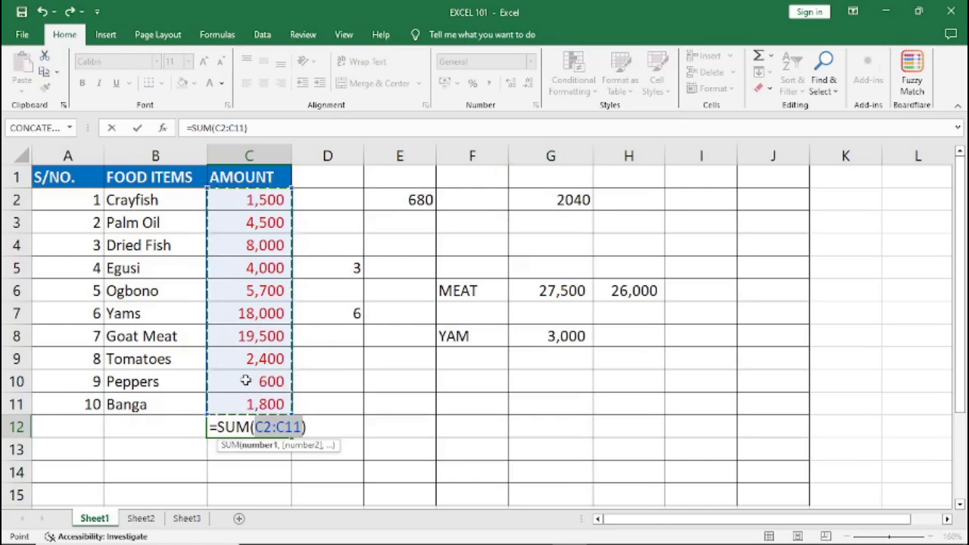
key(Return)
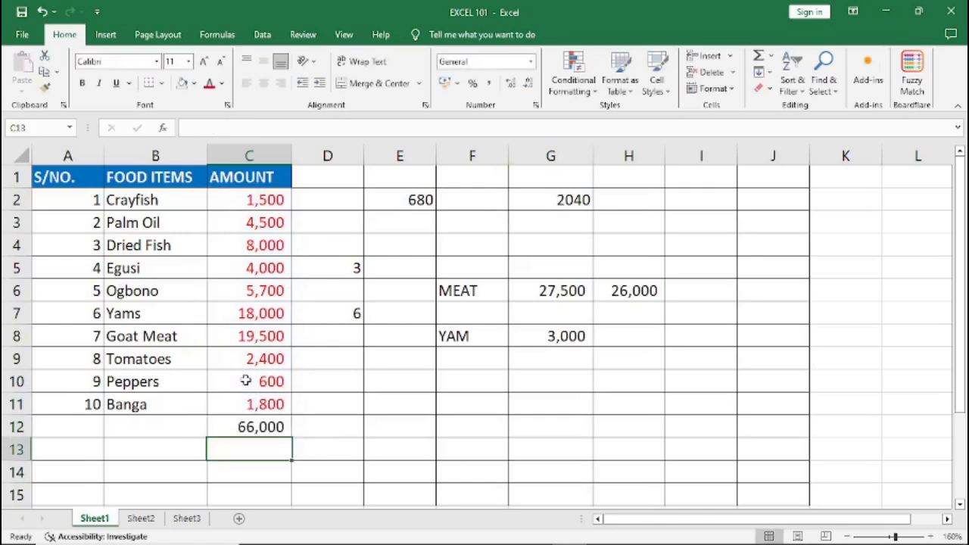
Make the total in C12 bold and increase its font size to 16
click(255, 426)
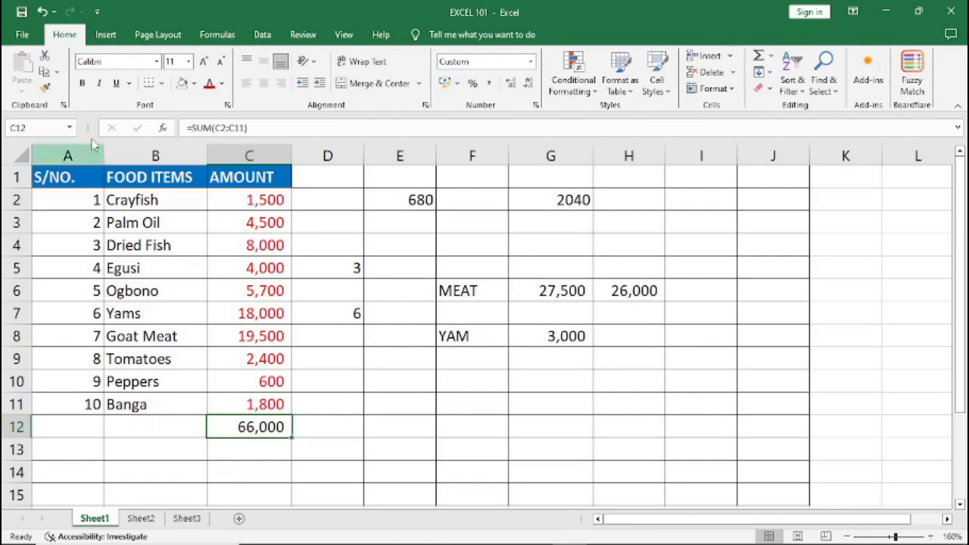
click(87, 88)
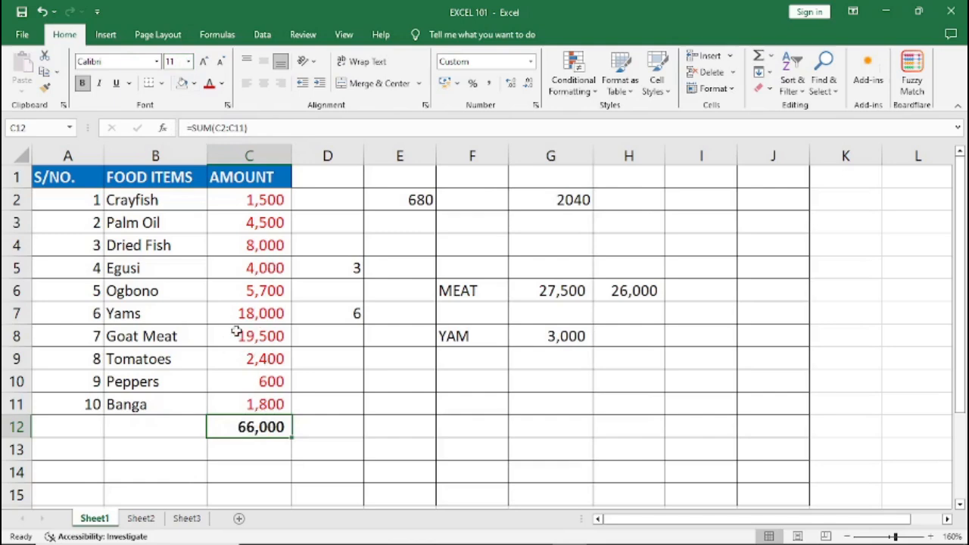
click(204, 63)
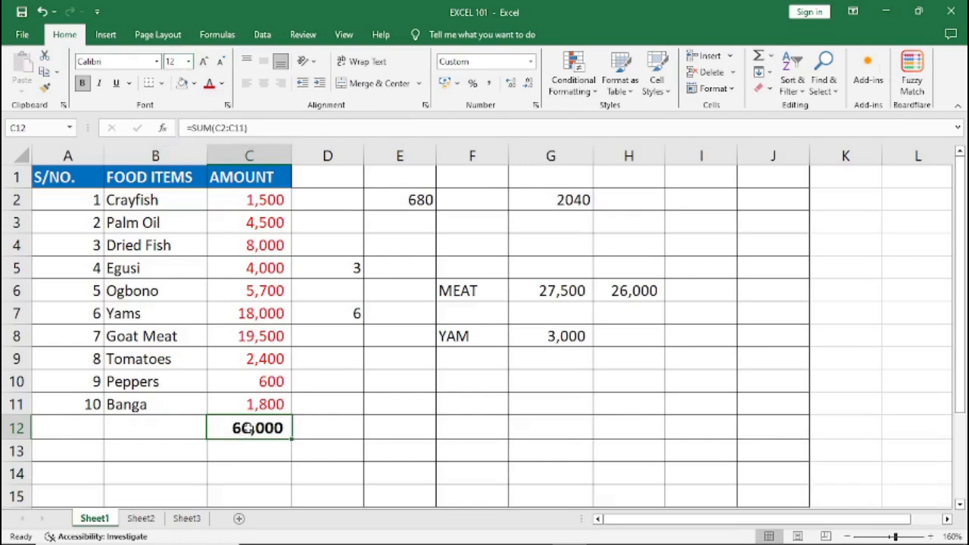
click(203, 64)
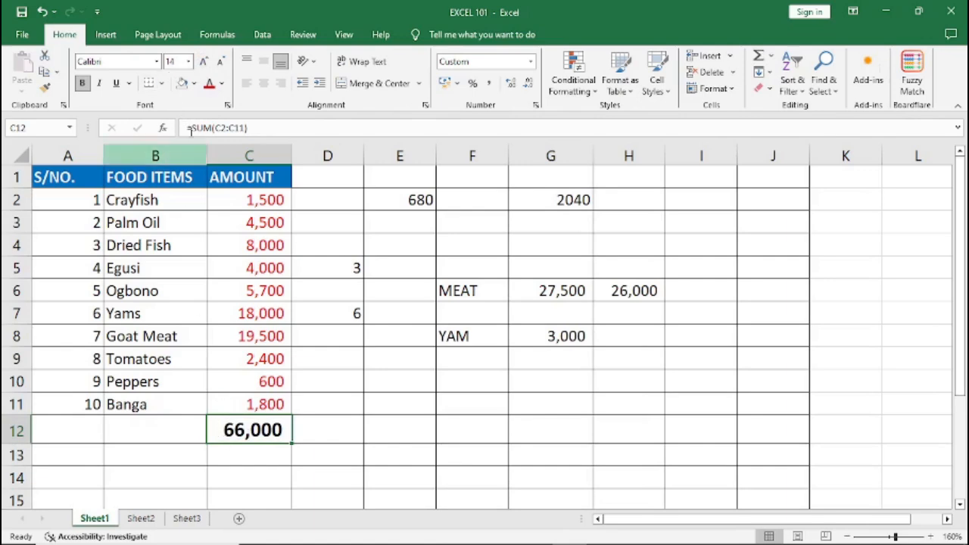
click(179, 62)
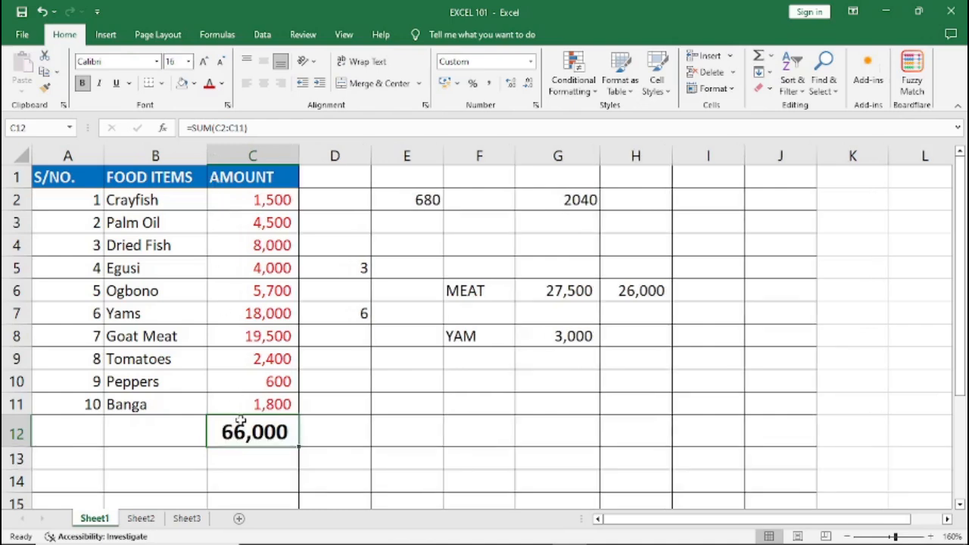
click(190, 301)
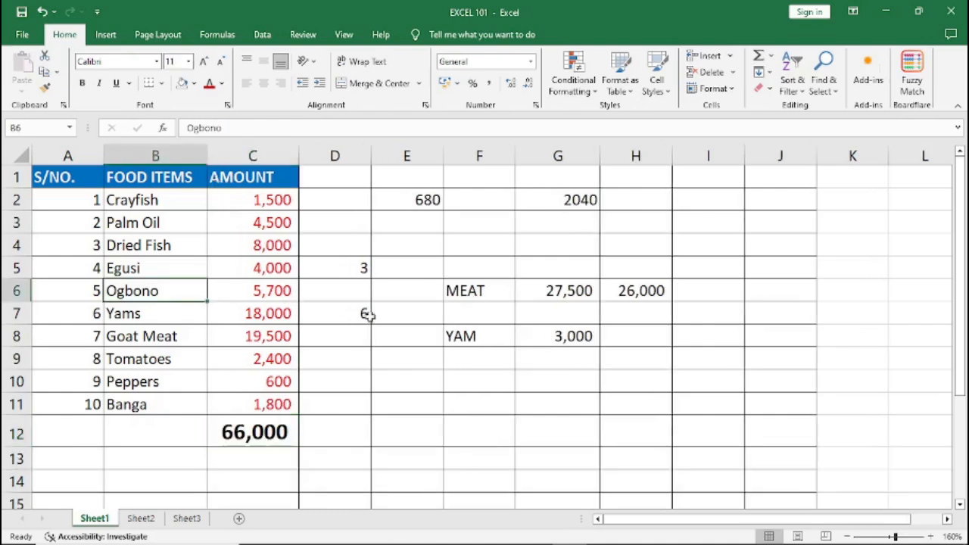